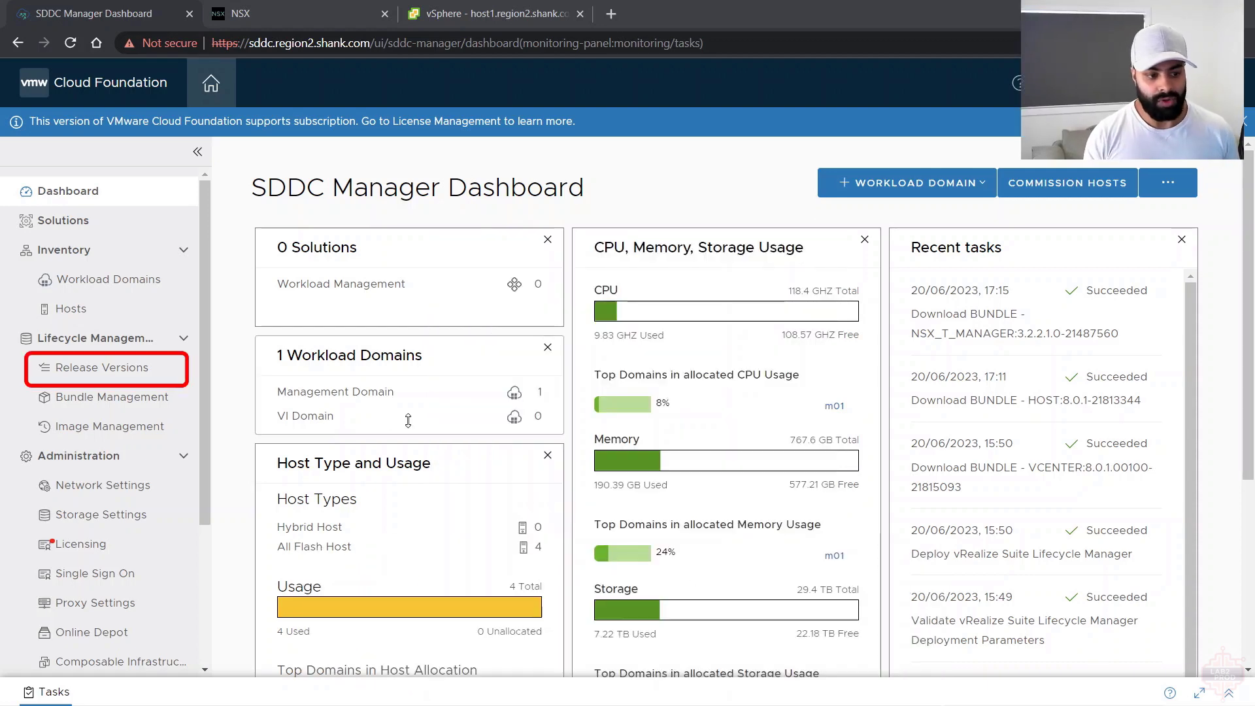
Show the details of Cloud Foundation release 5.0.0.0 and bring up the workload domains inventory
click(92, 368)
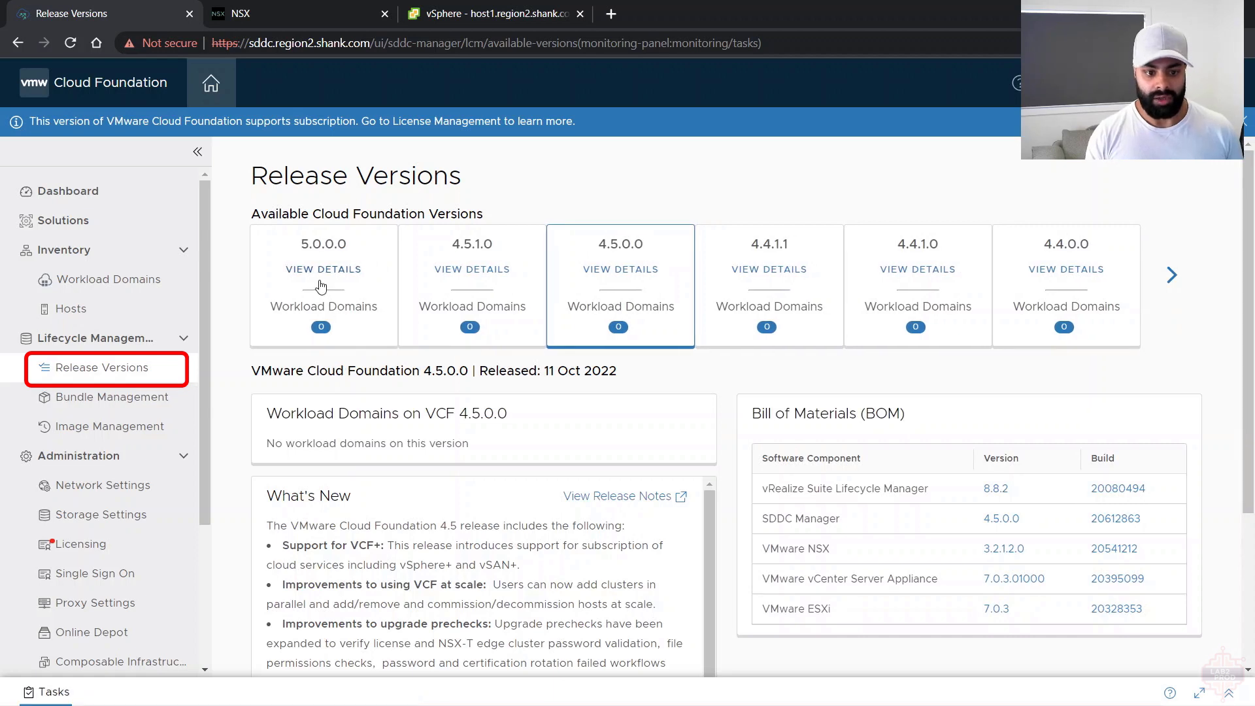
click(320, 282)
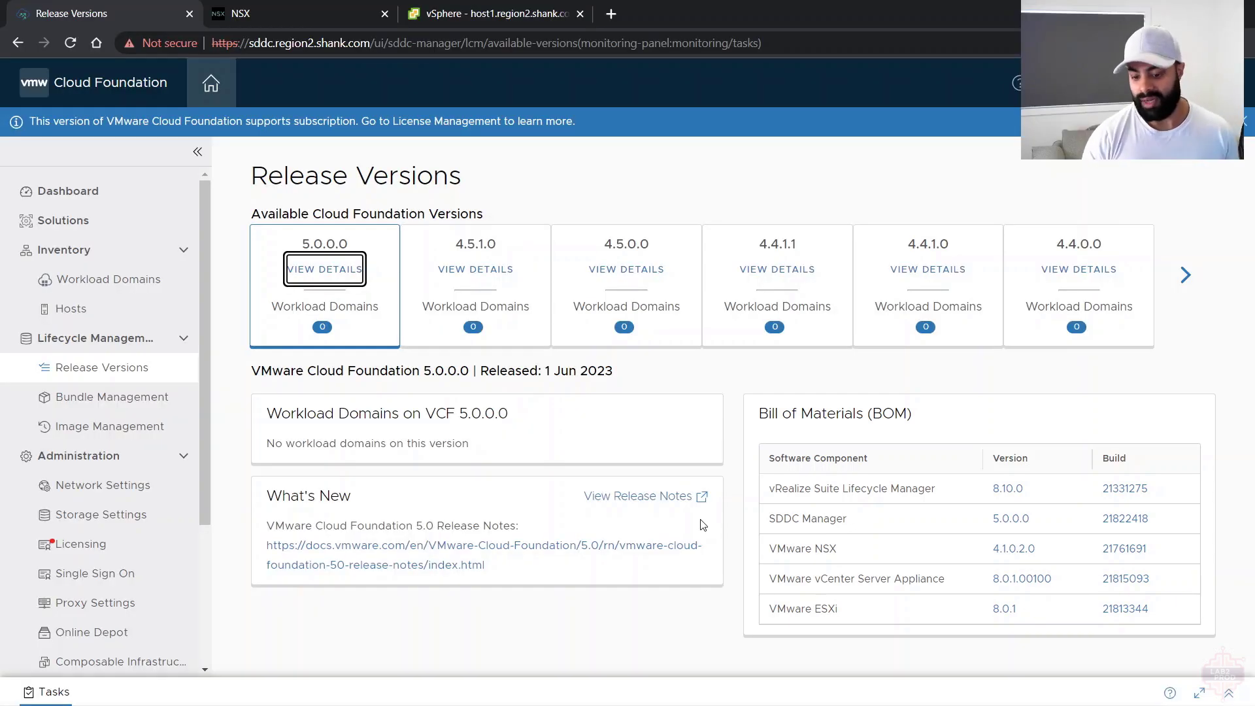
click(104, 280)
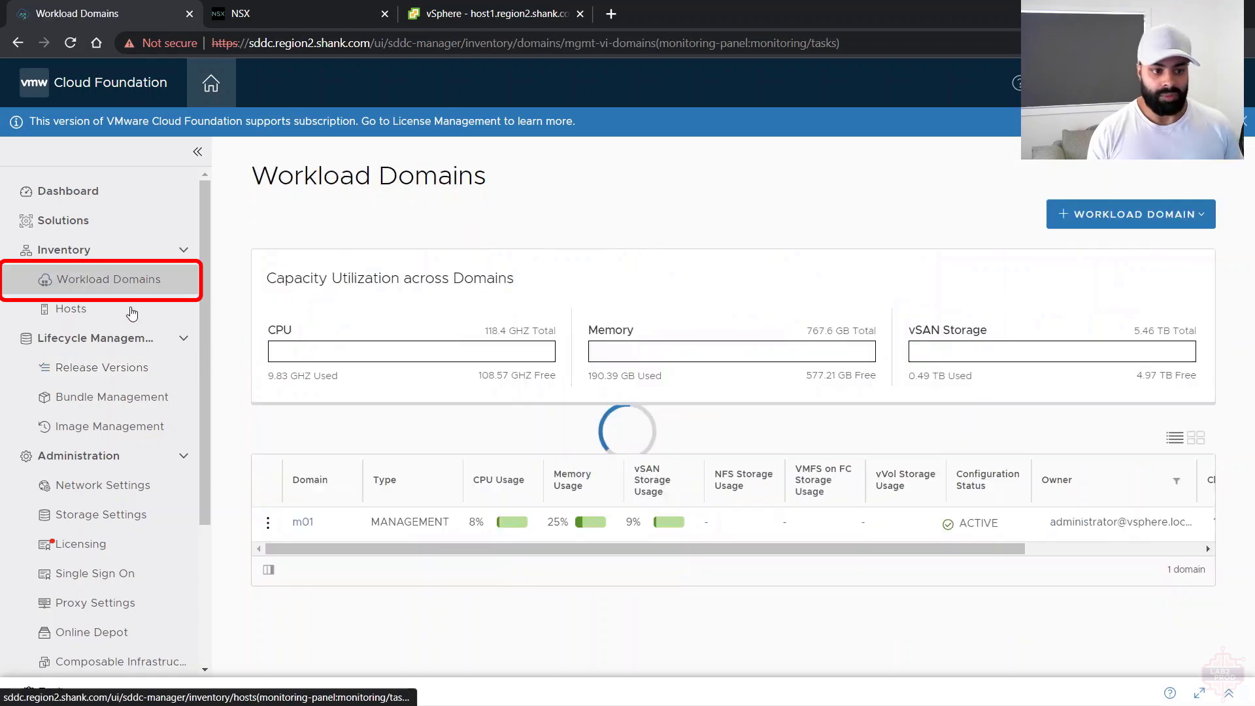
click(303, 523)
Review the bundle download history for the Cloud Foundation 5.0.0.0 updates
click(112, 396)
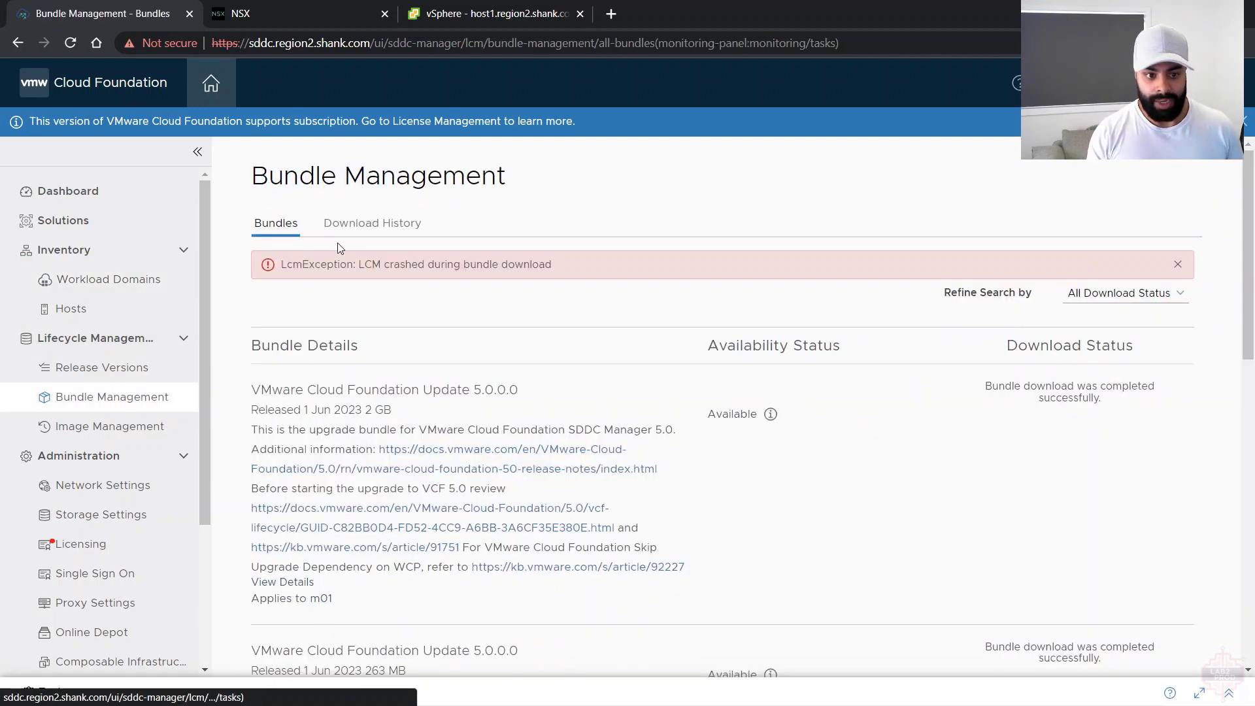
click(366, 225)
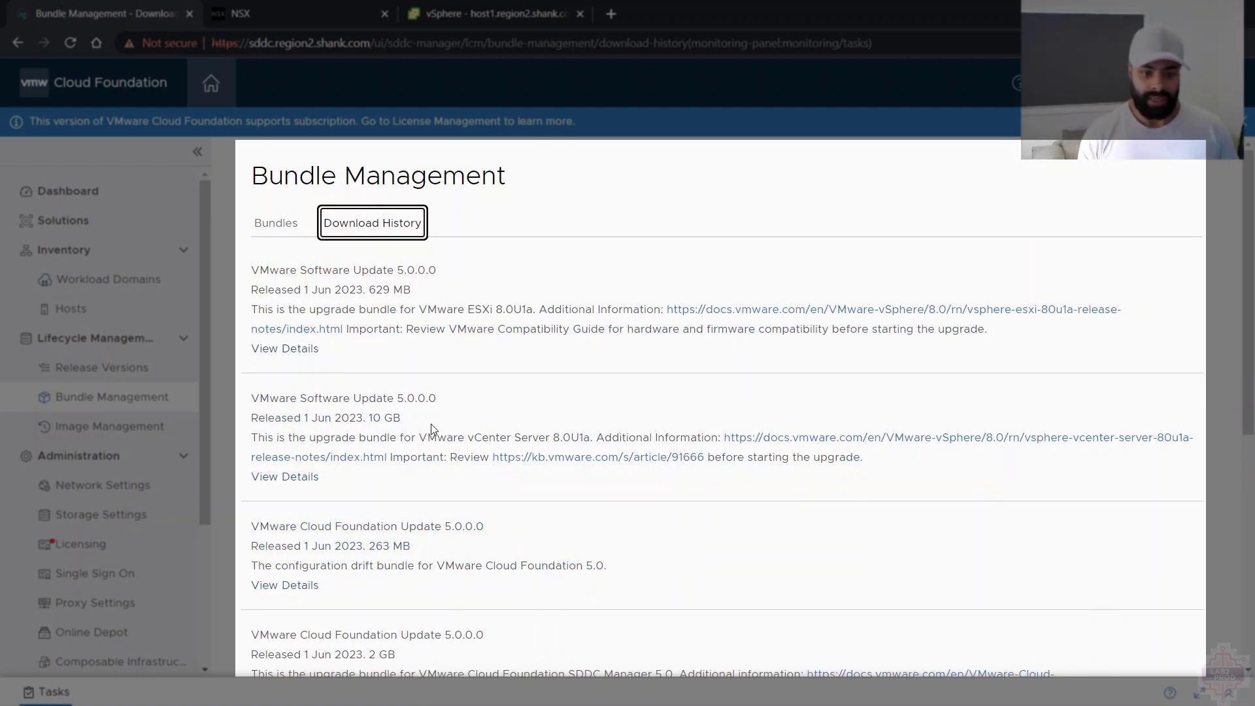
scroll(439, 424, down, 3)
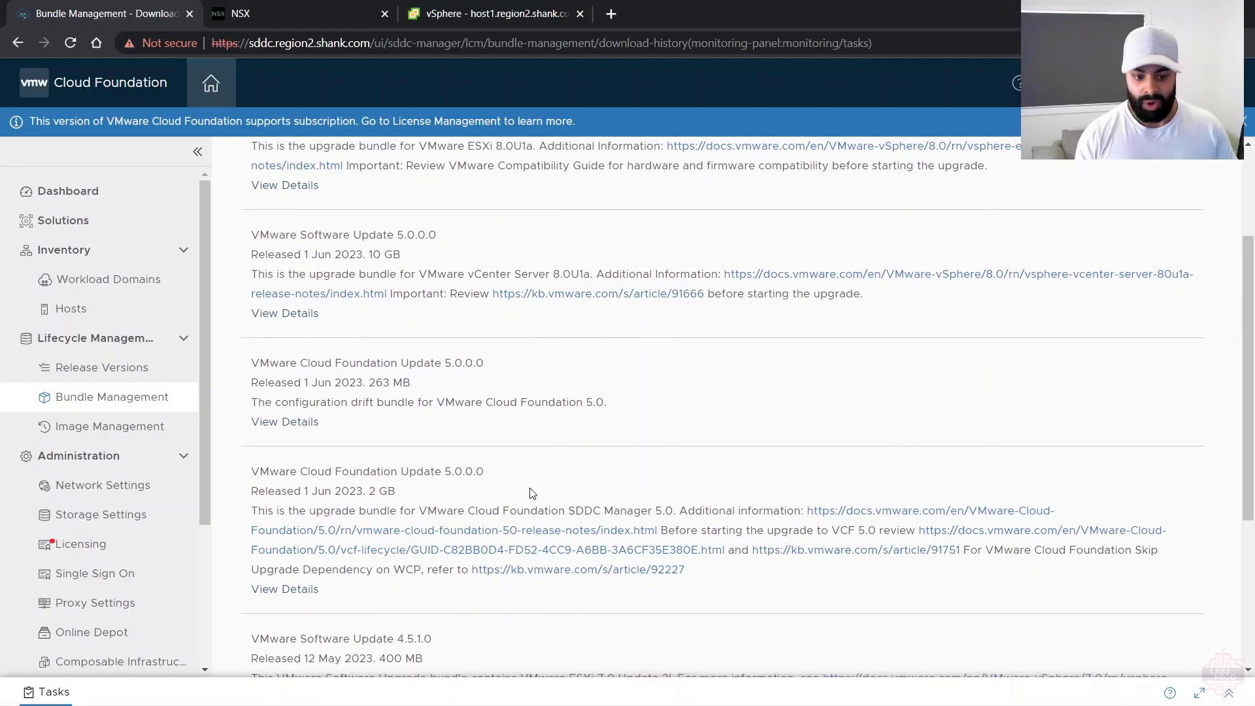
Start an upgrade precheck on the m01 management workload domain
click(108, 279)
click(303, 523)
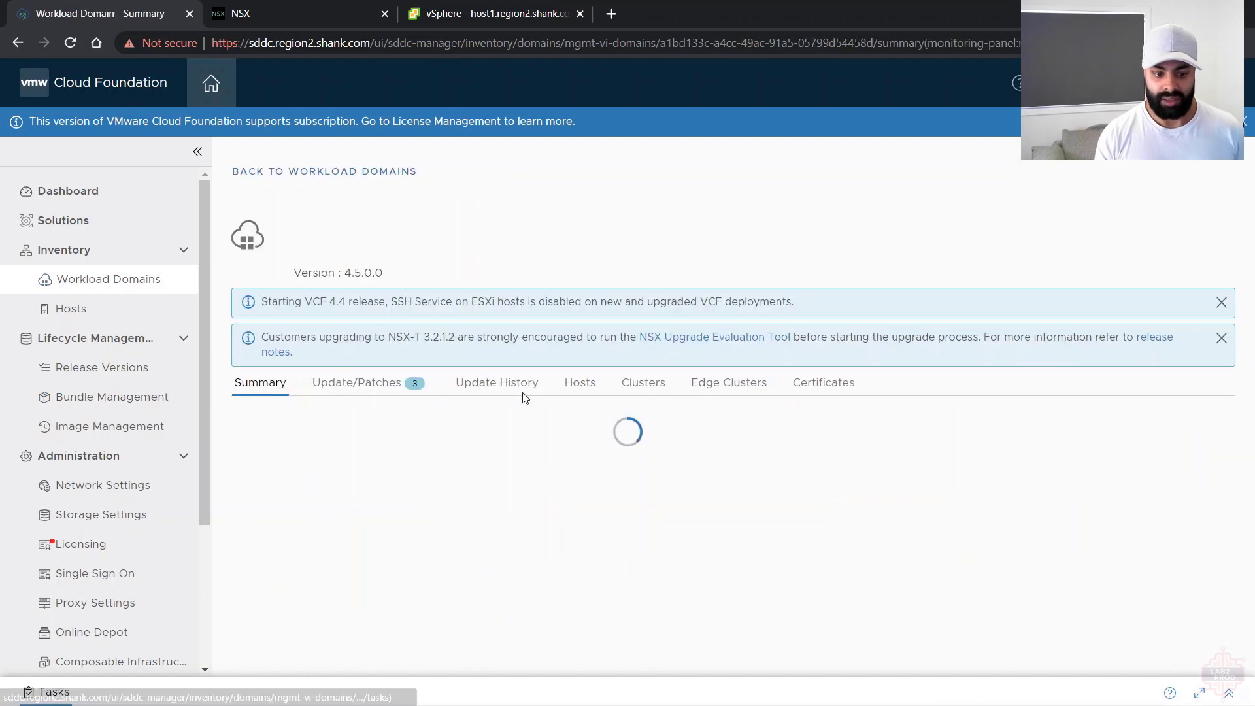
click(428, 382)
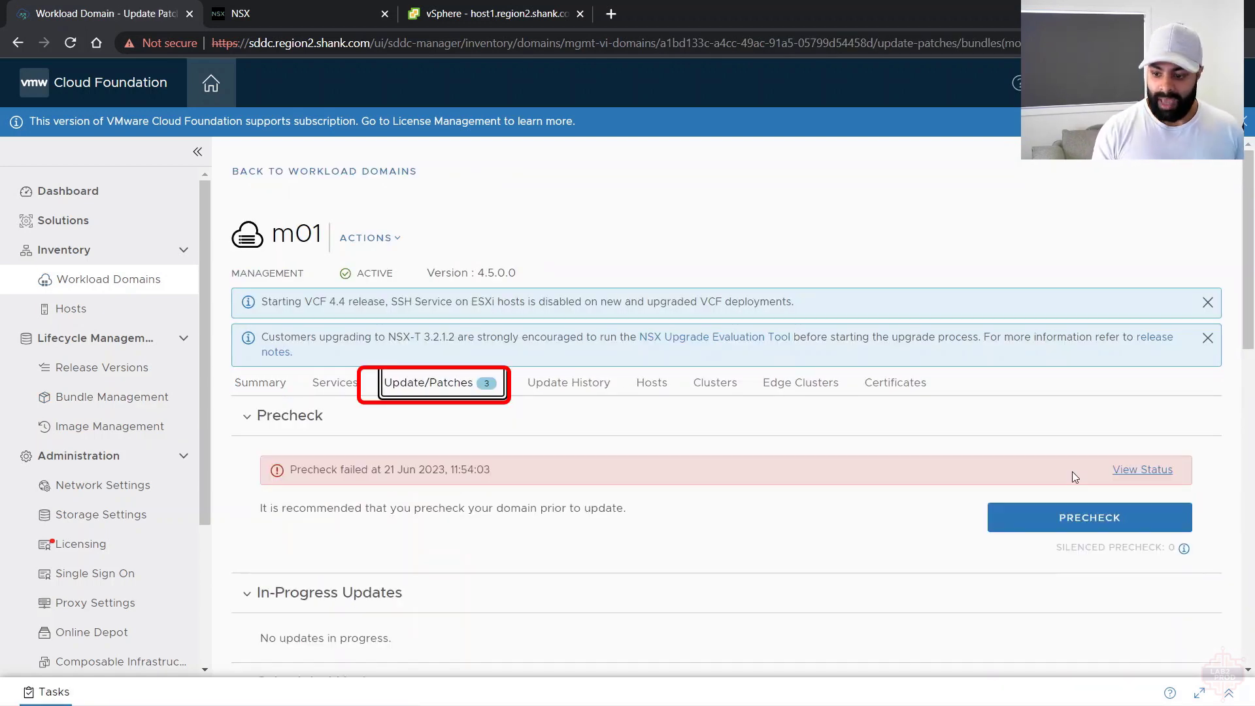
click(1078, 441)
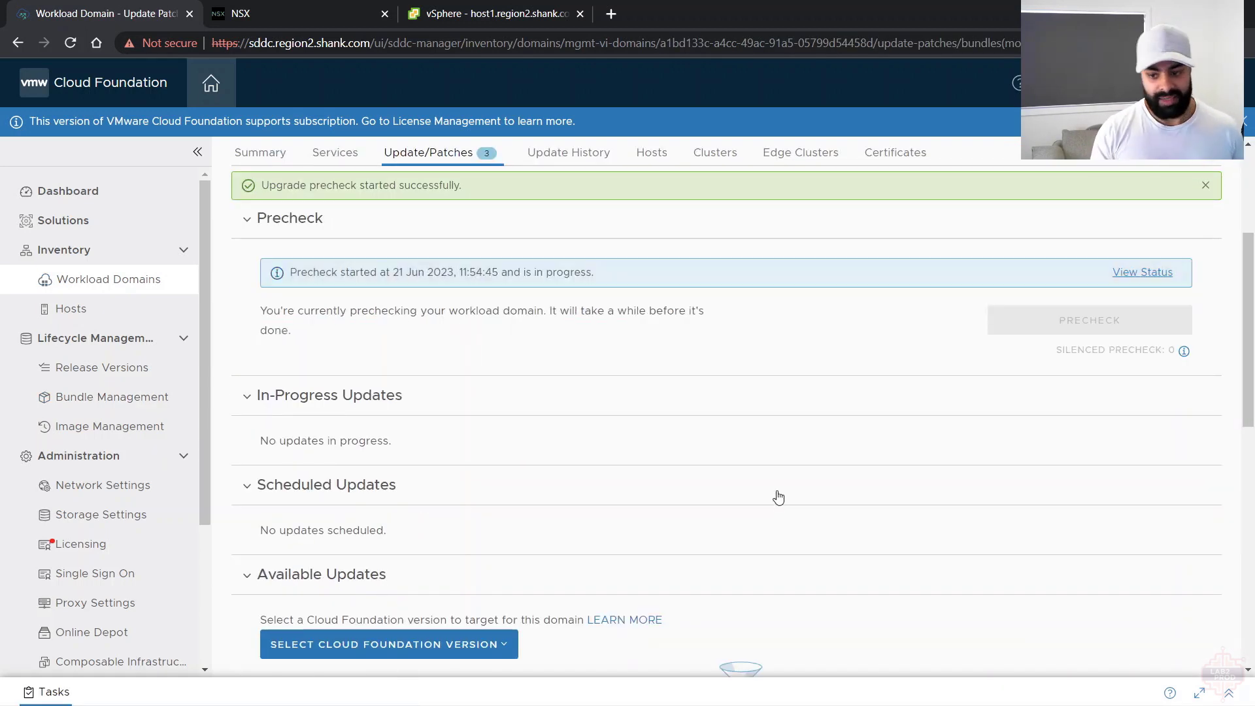
Examine the m01 precheck status and the error description of the NSX-T Audit Status check under nsx.region2.shank.com
click(1161, 273)
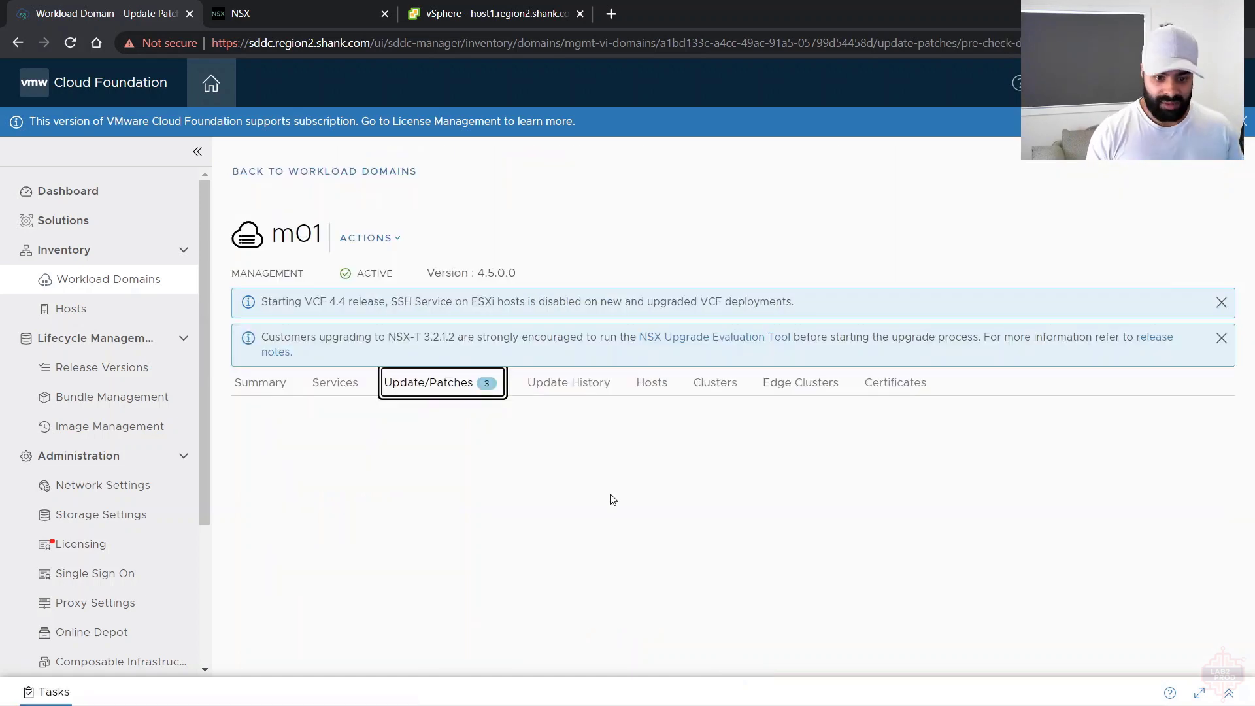
scroll(592, 516, down, 5)
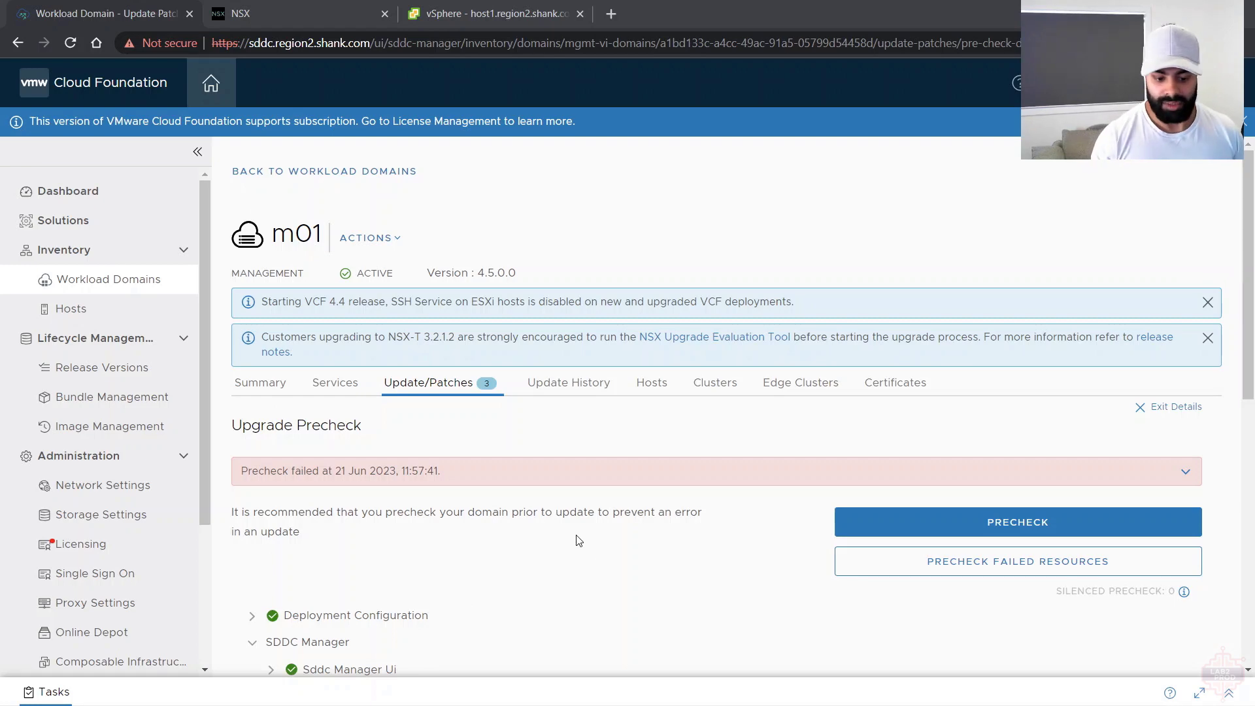
scroll(575, 546, down, 9)
click(252, 417)
scroll(461, 461, down, 4)
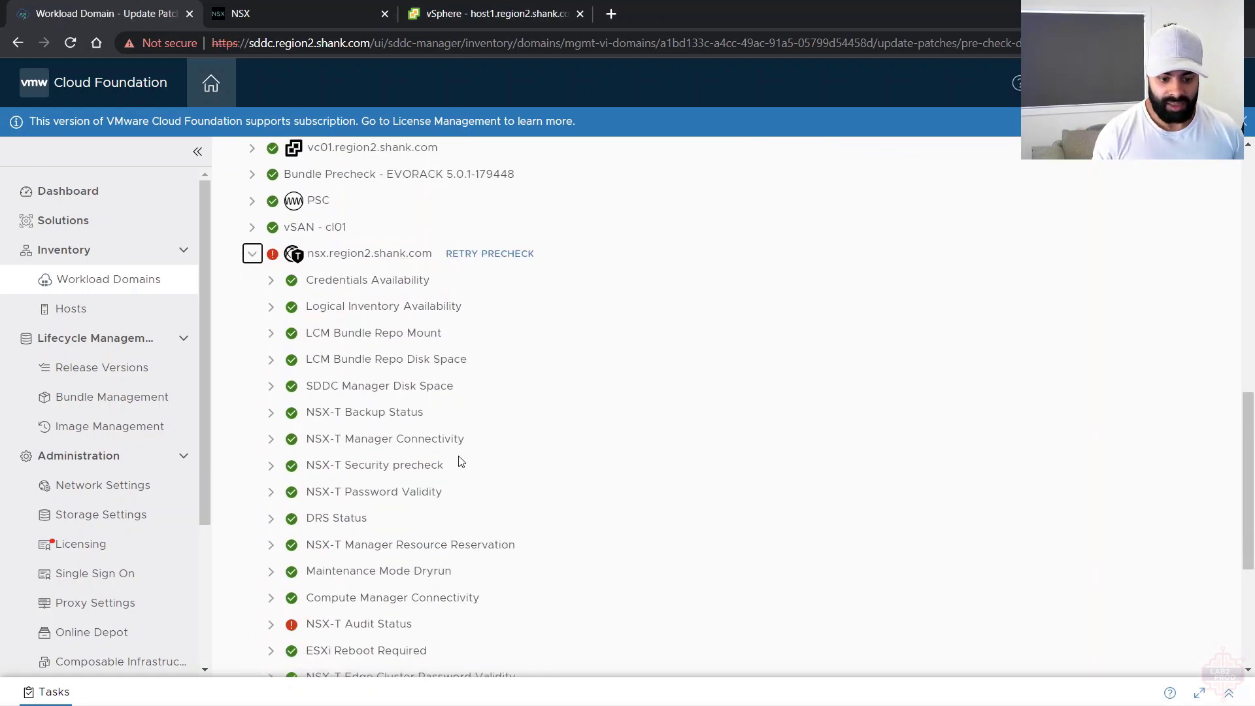
click(272, 543)
scroll(495, 514, down, 4)
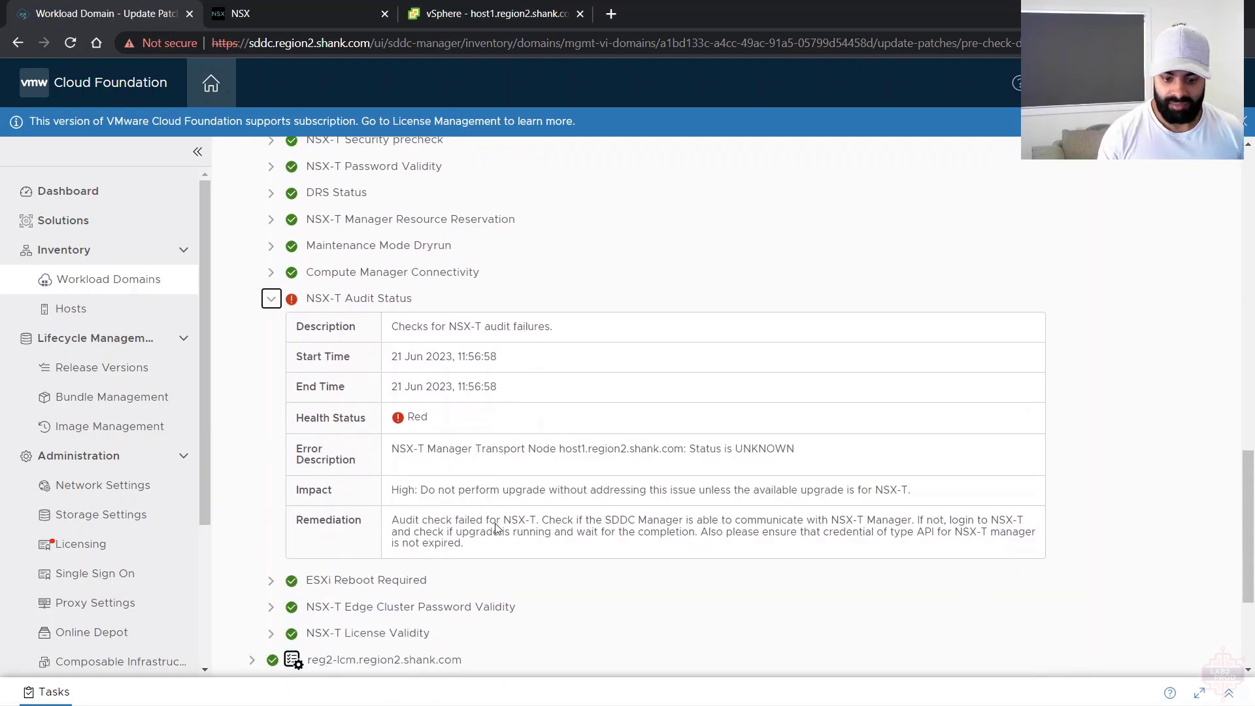
drag(418, 450, 758, 461)
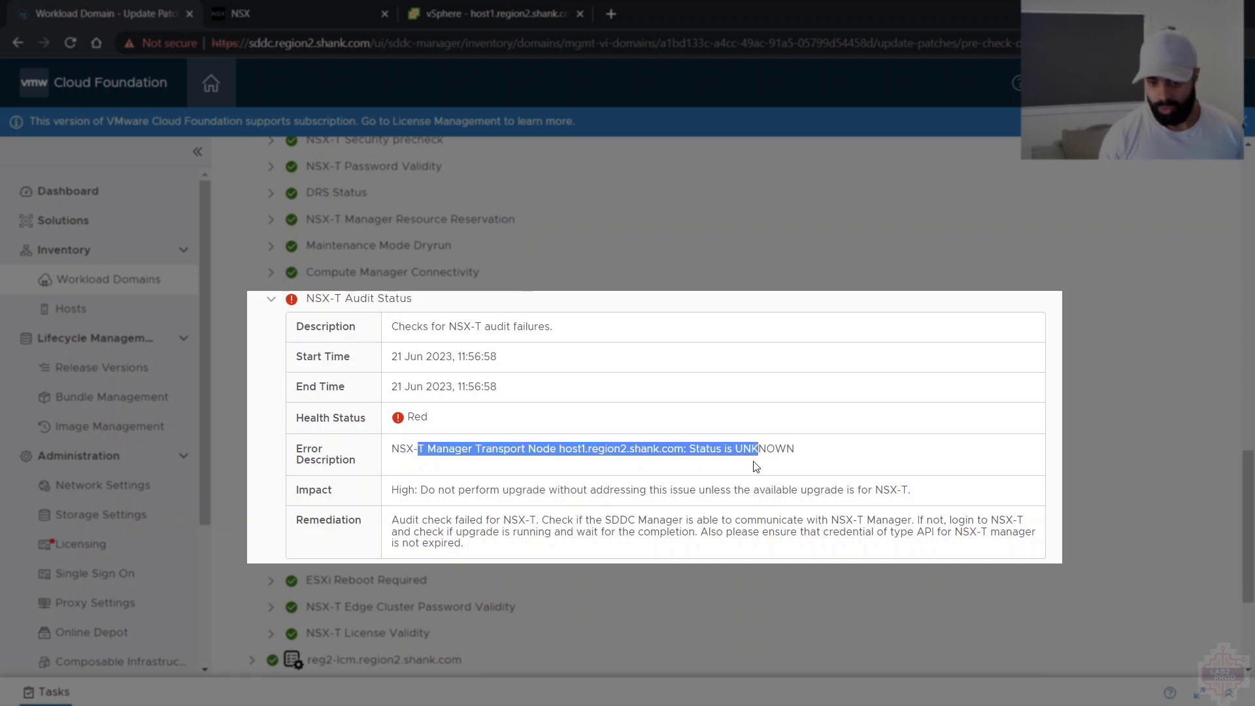
Refresh the host transport nodes in NSX Manager to check host1's status, and return to the SDDC Manager precheck results
click(241, 13)
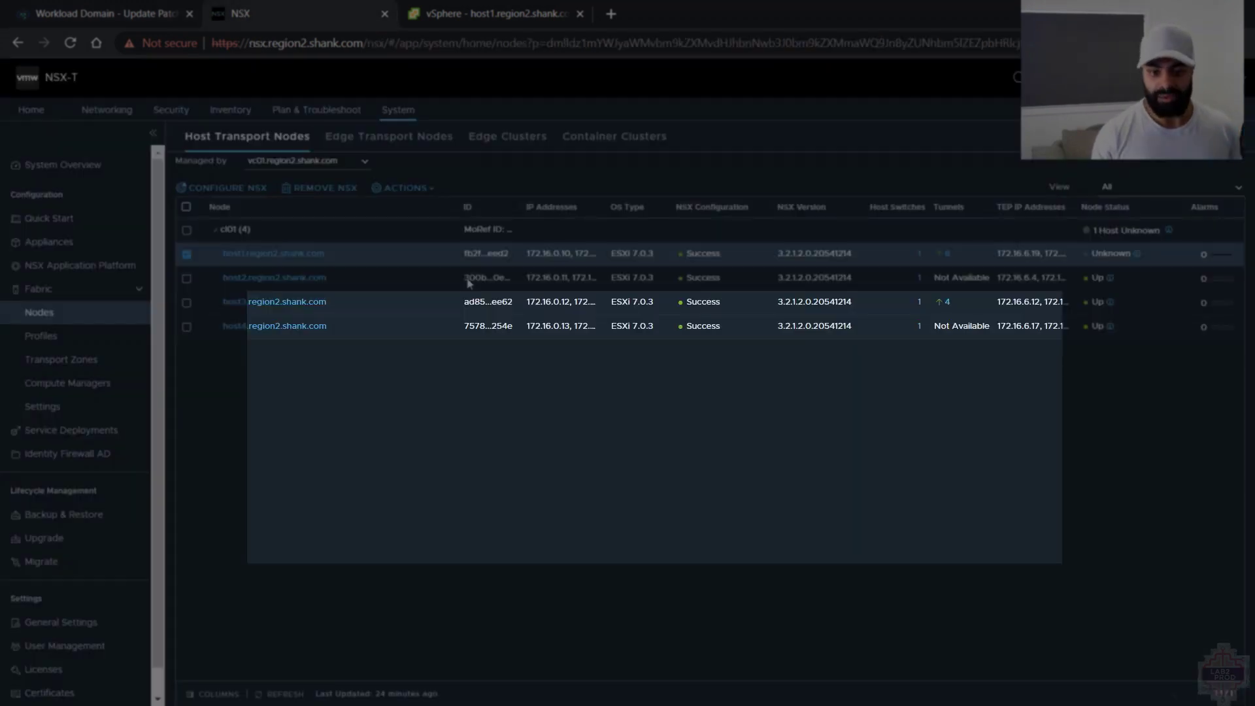
click(285, 694)
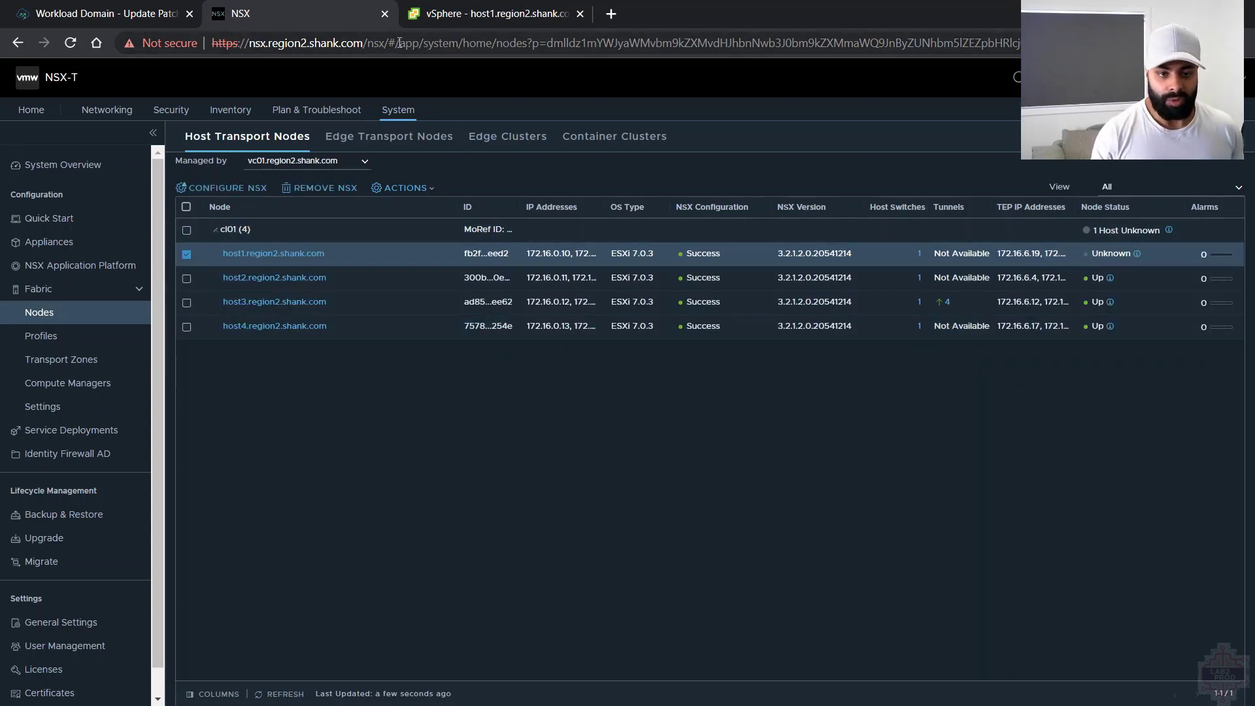
click(97, 11)
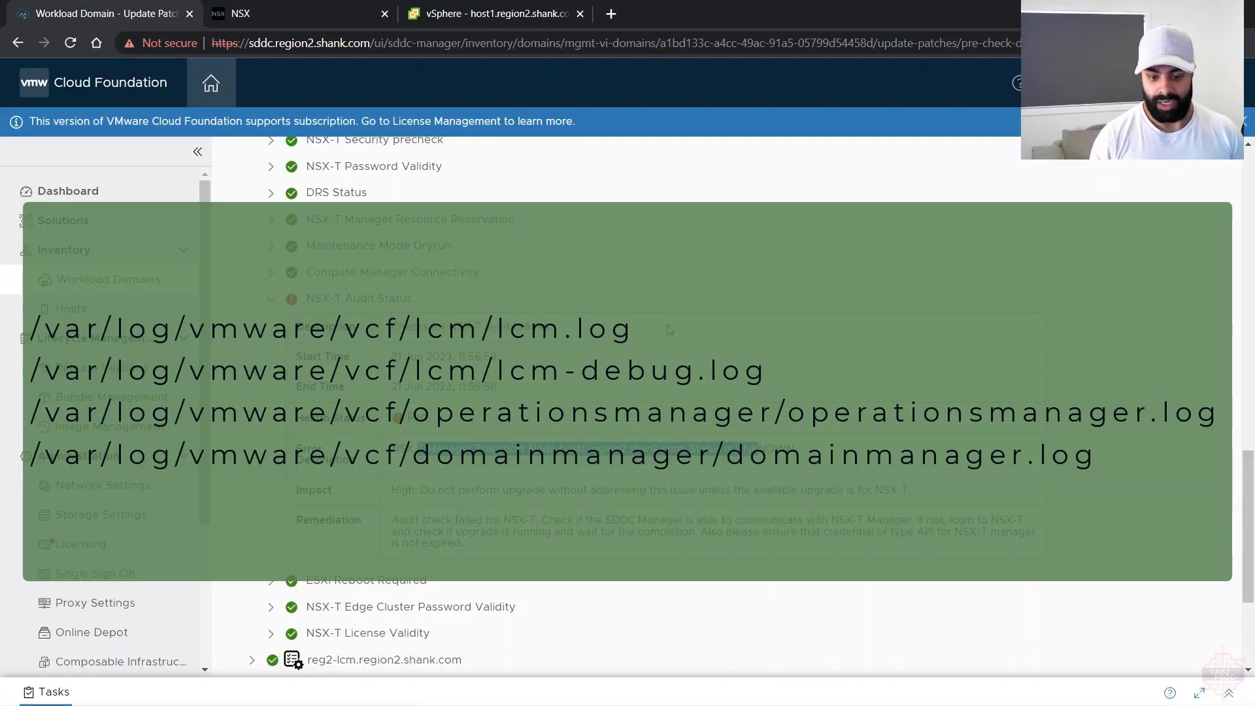
scroll(669, 330, down, 3)
scroll(670, 330, up, 2)
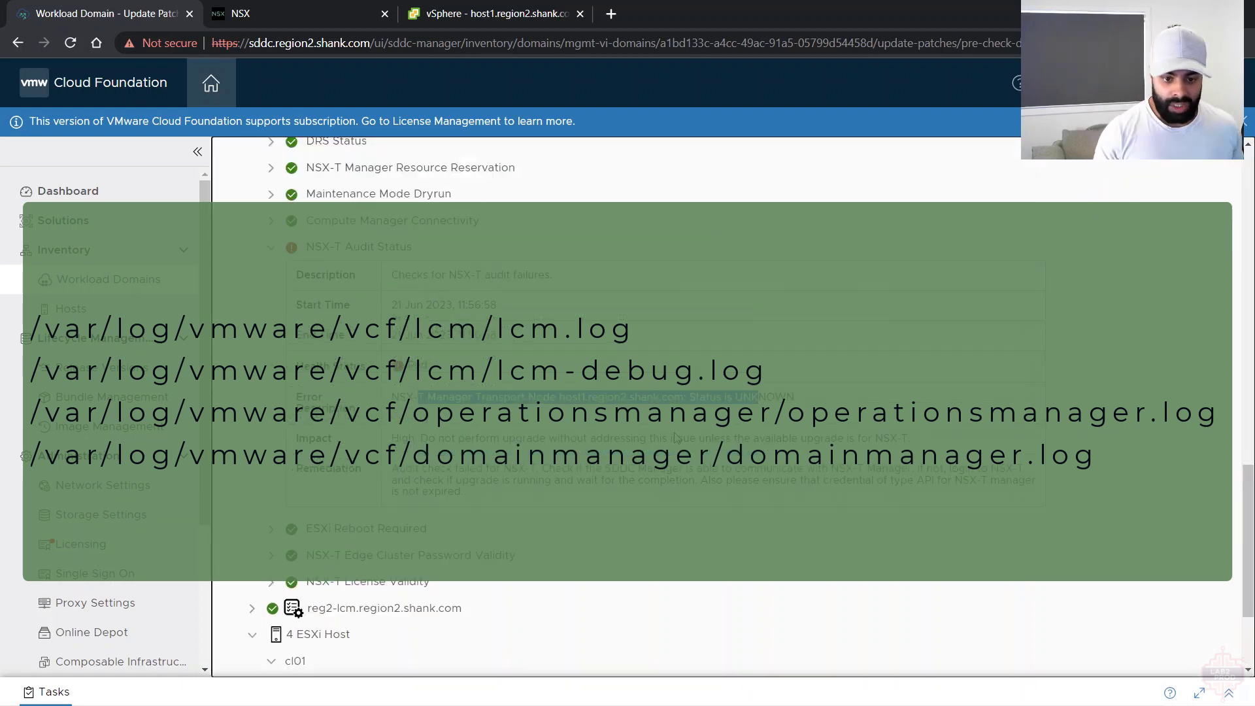
Switch to the PuTTY session on SDDC Manager, change to /var/log/vmware/vcf/lcm and list its files in long format
click(660, 542)
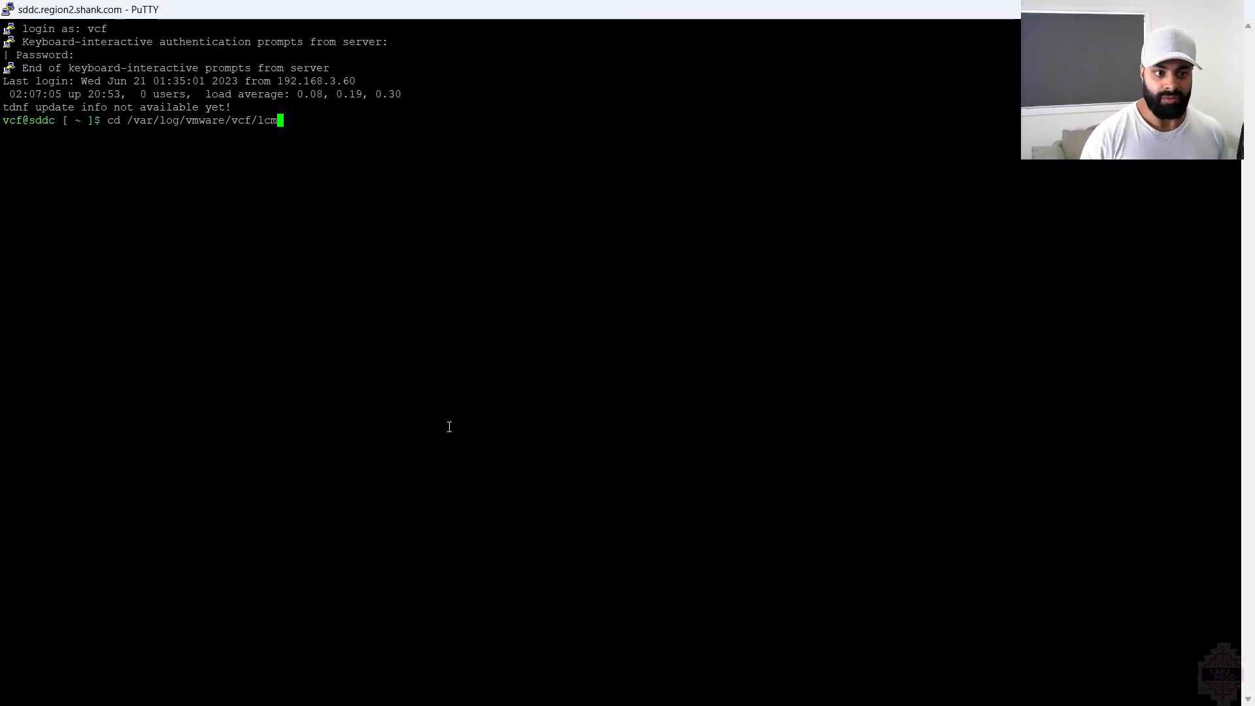
key(Return)
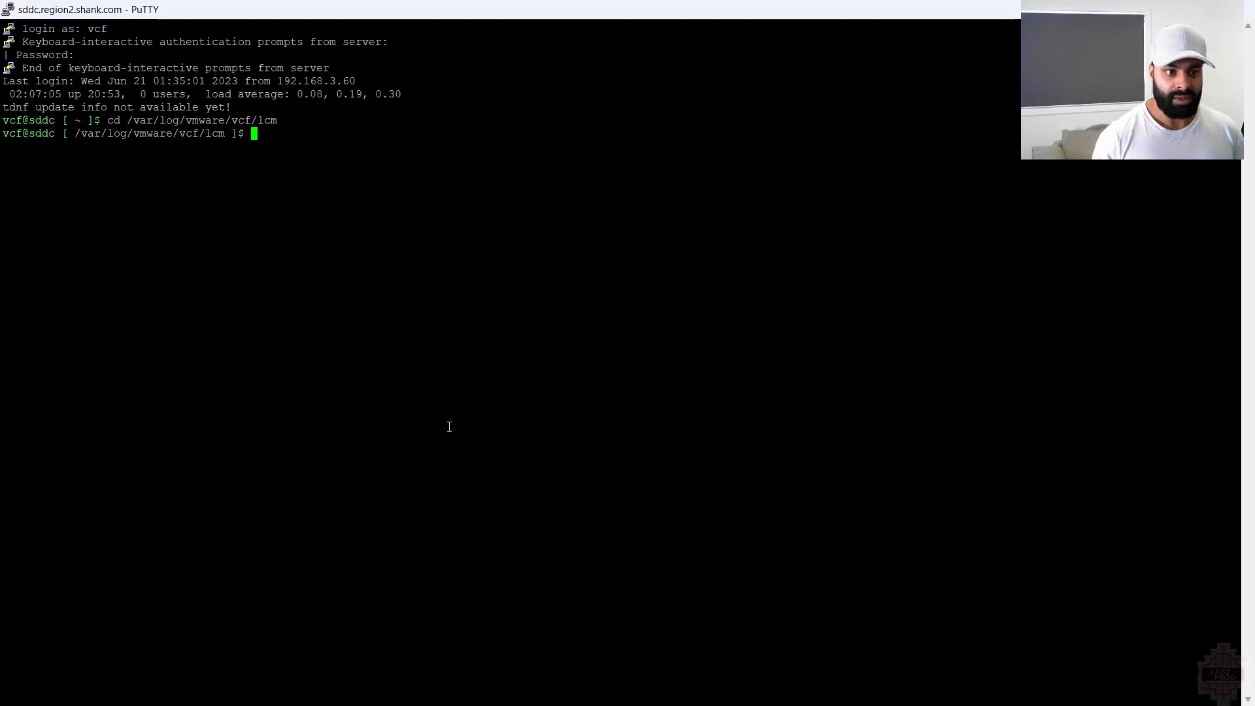
text(ls -l)
key(Return)
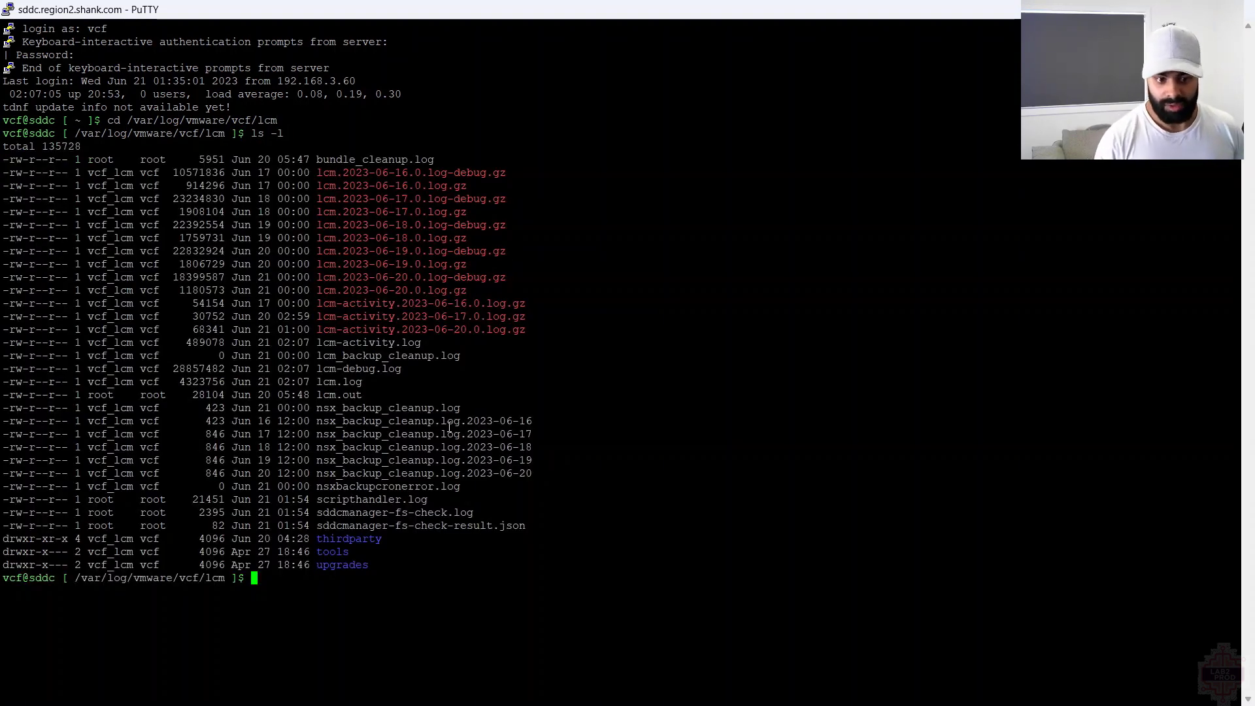
Open lcm-debug.log with less and search backwards from the end of the file for "error"
text(less )
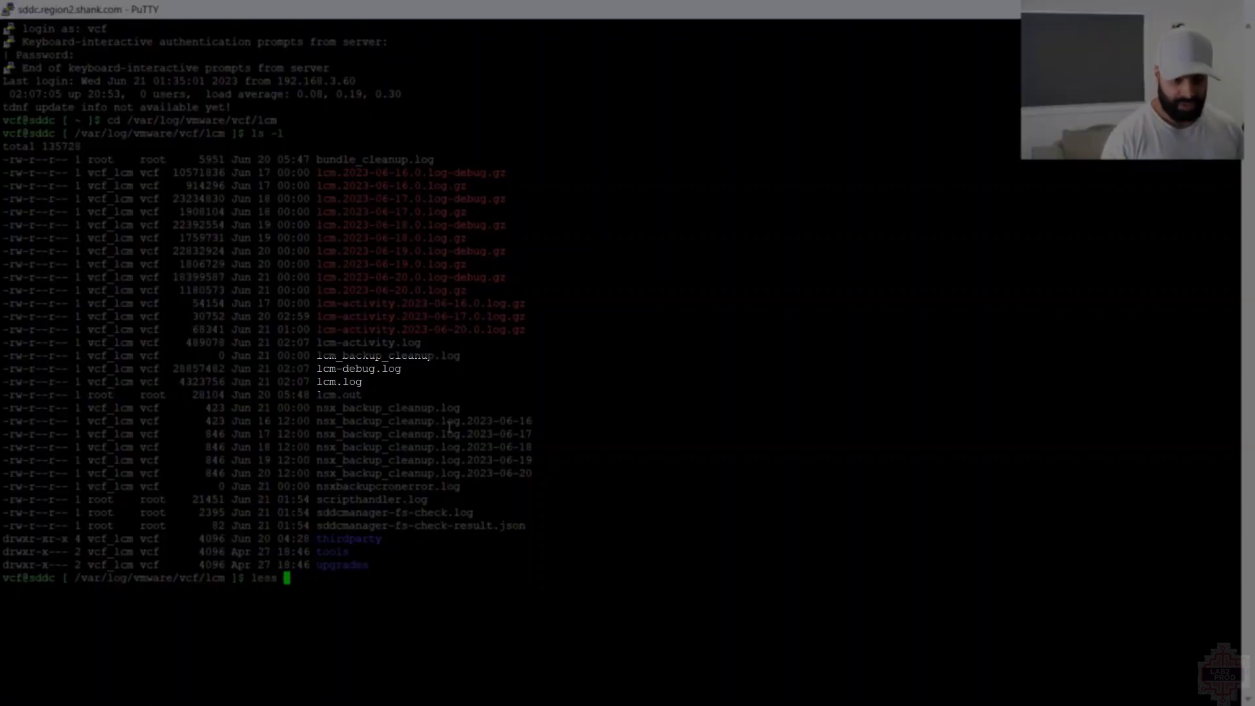
text(-cm-d)
key(Tab)
key(Return)
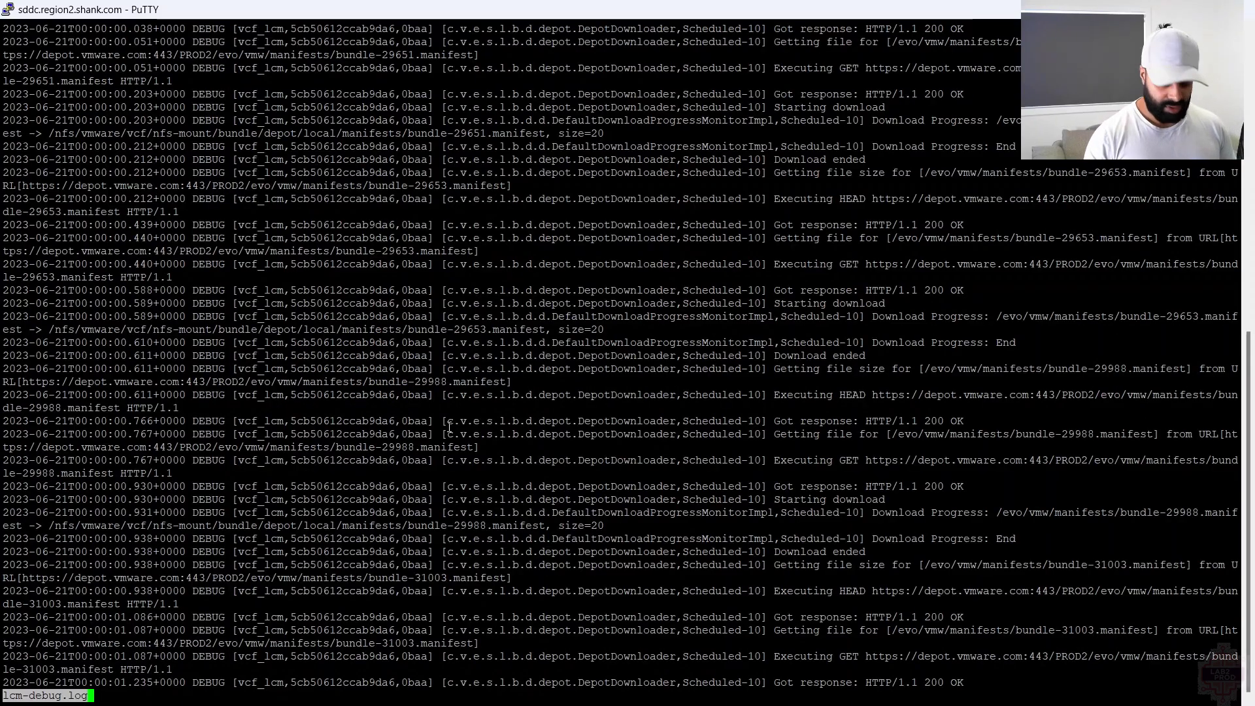
key(shift+g)
text(?error)
key(Return)
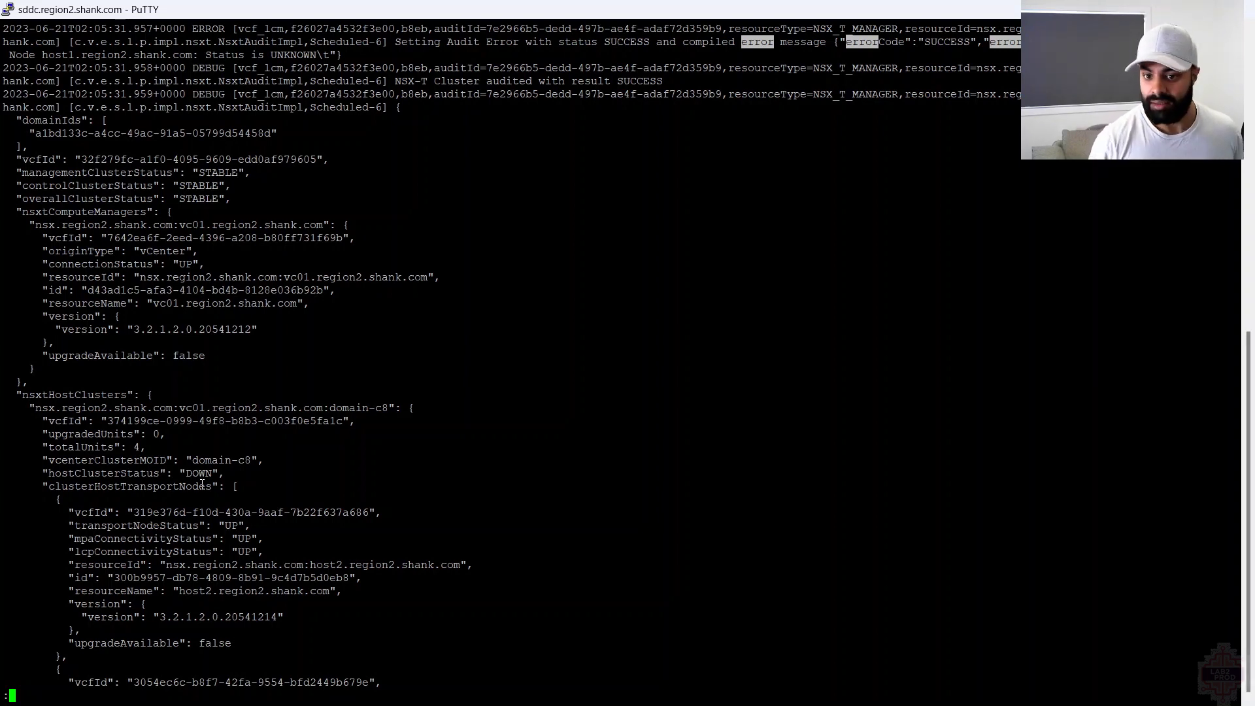
Switch to the vSphere Client and put host1.region2.shank.com into maintenance mode with vSAN data migration set to Ensure accessibility
key(alt+Tab)
right_click(144, 245)
mouse_move(222, 321)
click(370, 322)
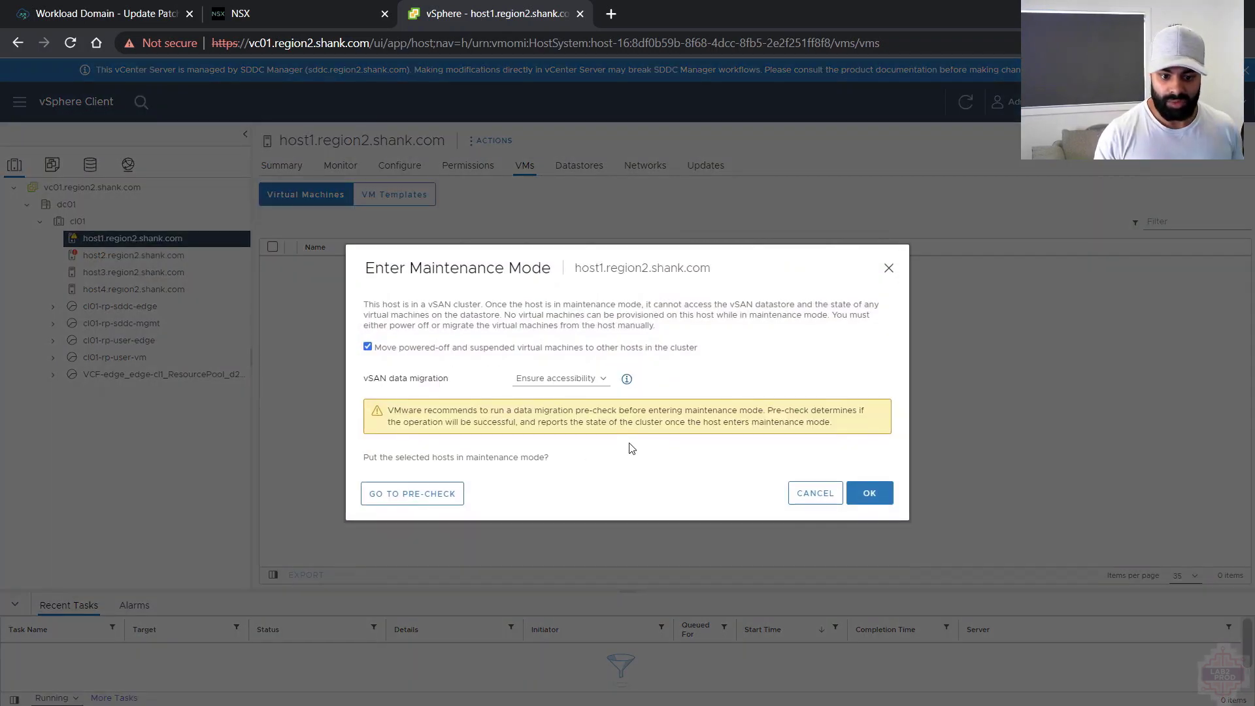
click(870, 494)
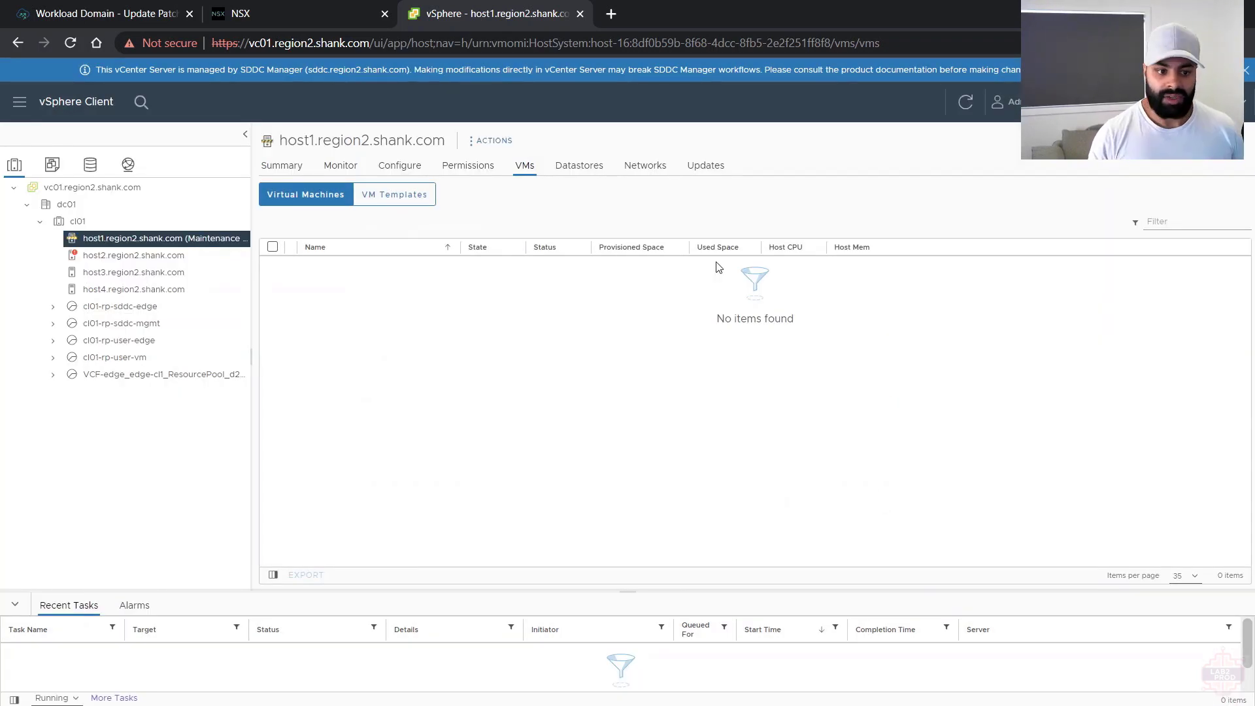
Try to put host1.region2.shank.com into NSX maintenance mode in NSX Manager, and check the notifications
click(301, 7)
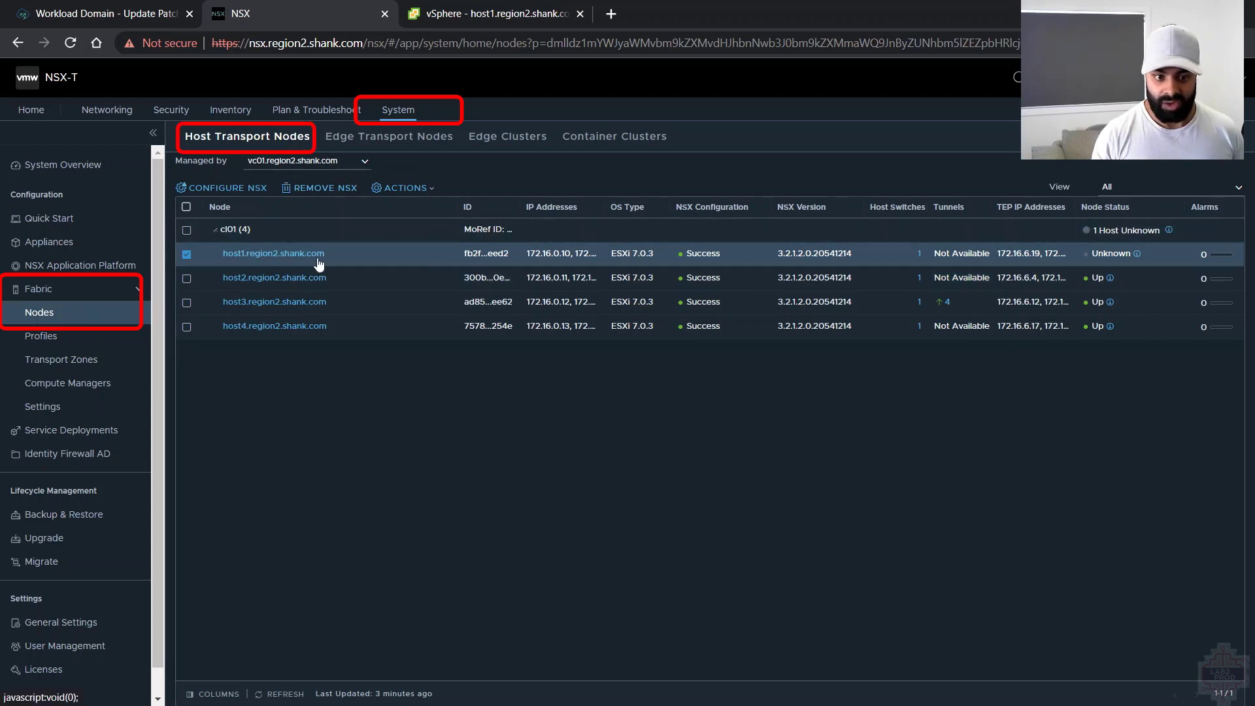
click(402, 188)
click(426, 288)
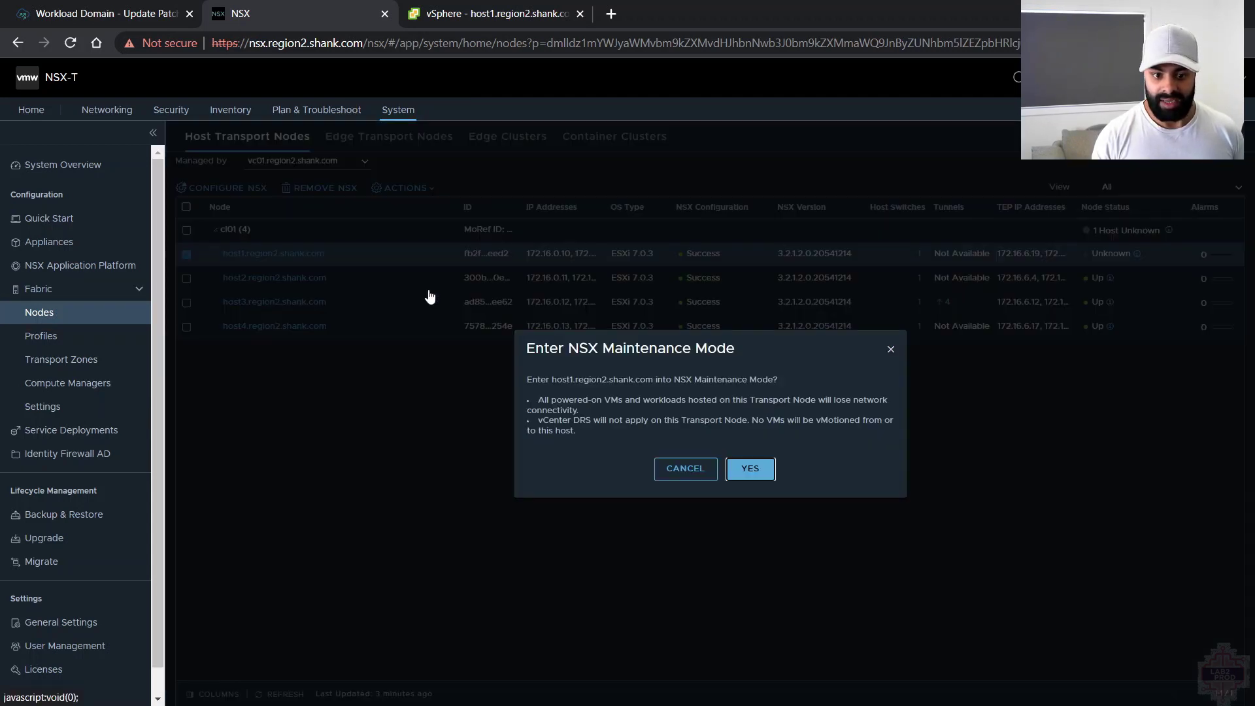
click(752, 477)
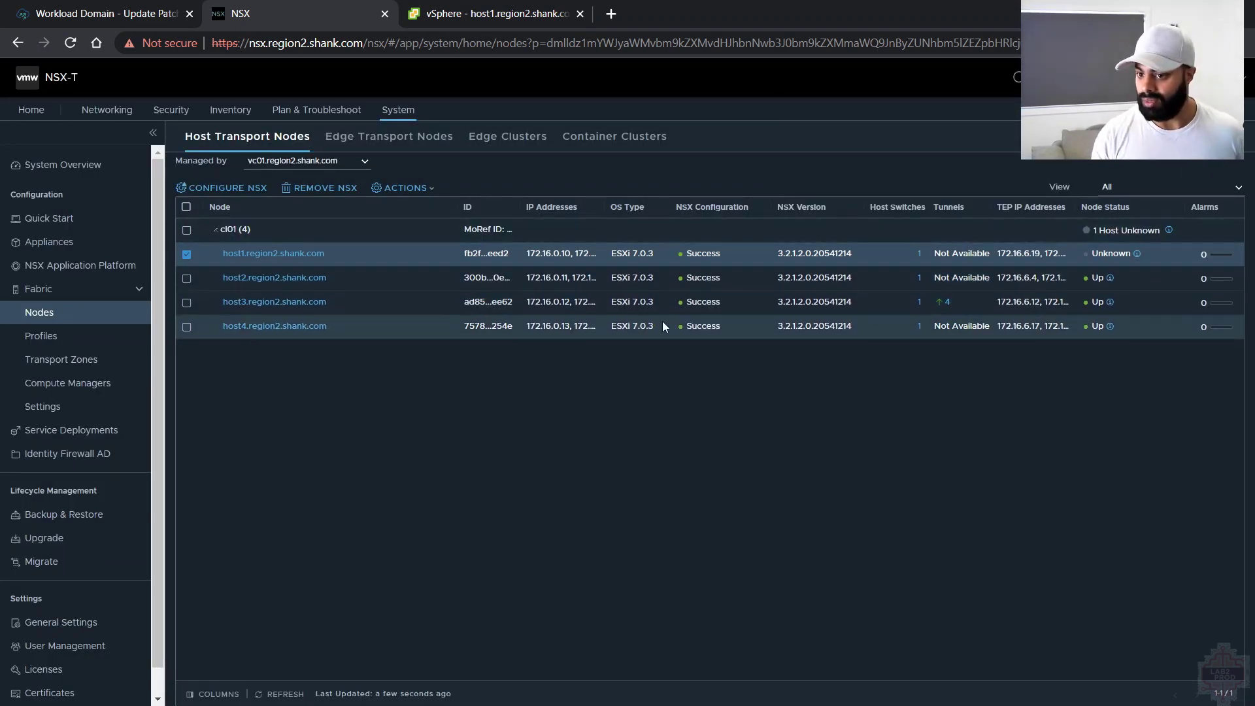
click(1018, 77)
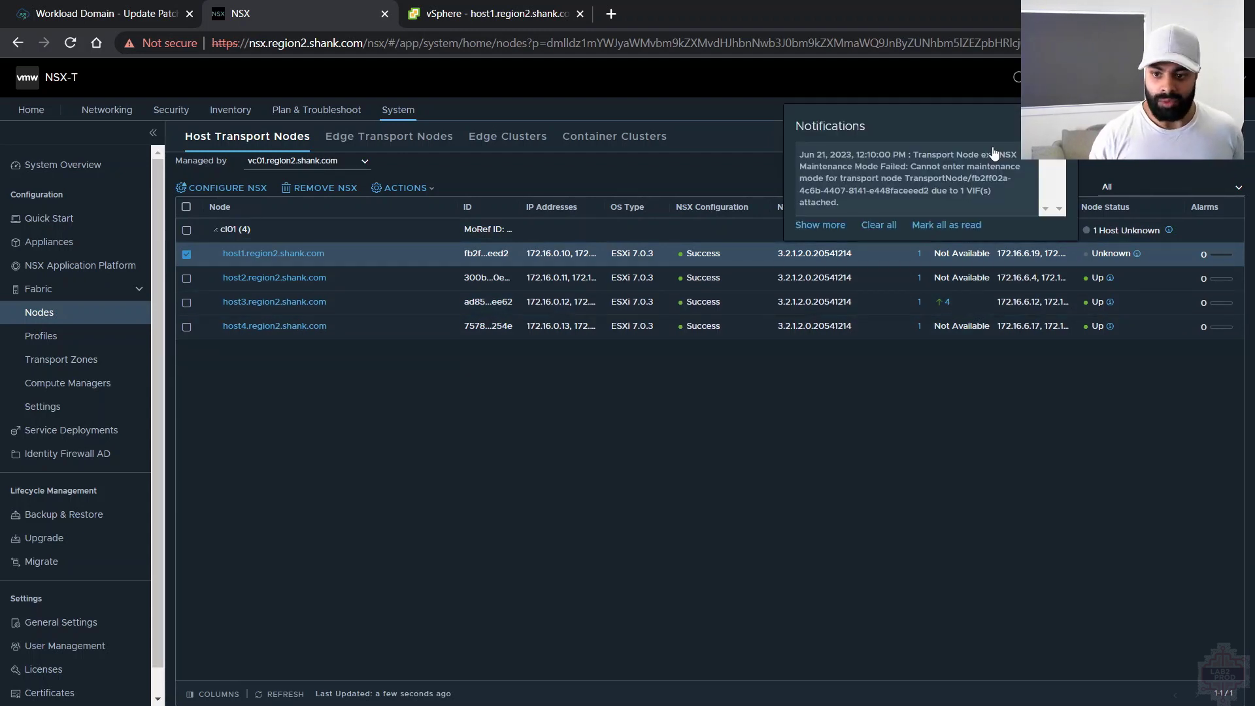
Switch back to the vSphere Client and bring up the available actions for host1.region2.shank.com
click(500, 19)
right_click(193, 238)
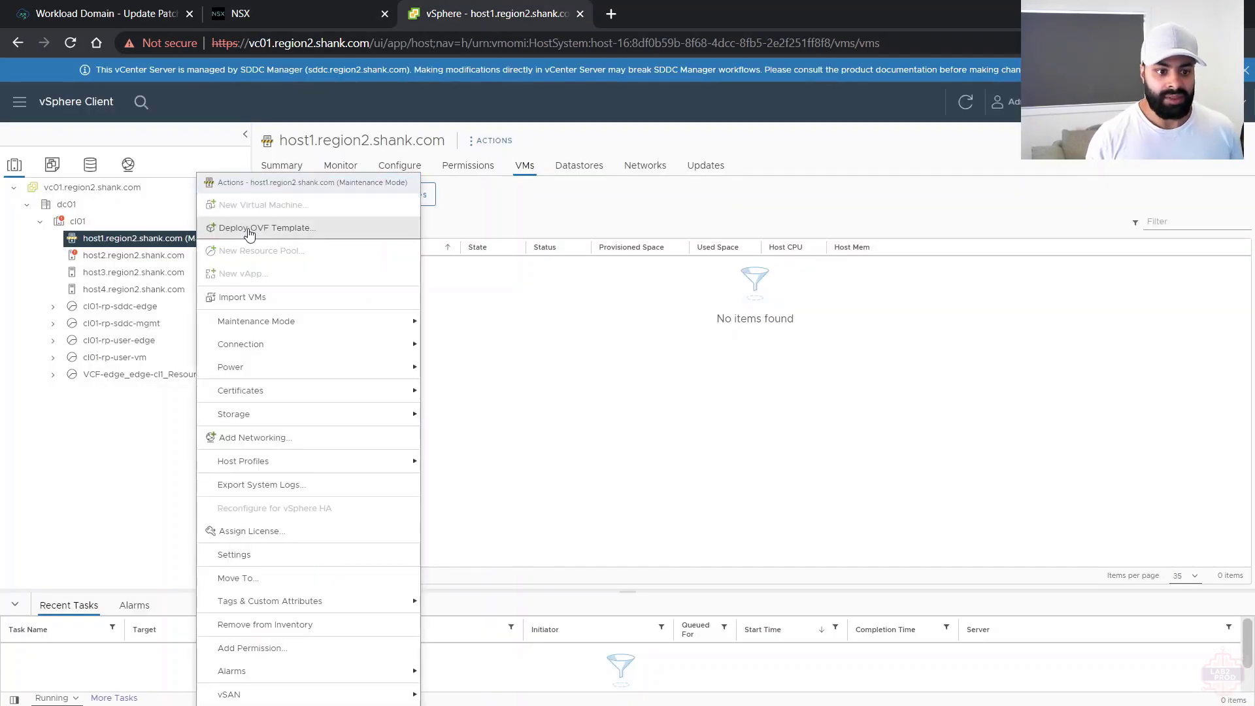
click(852, 474)
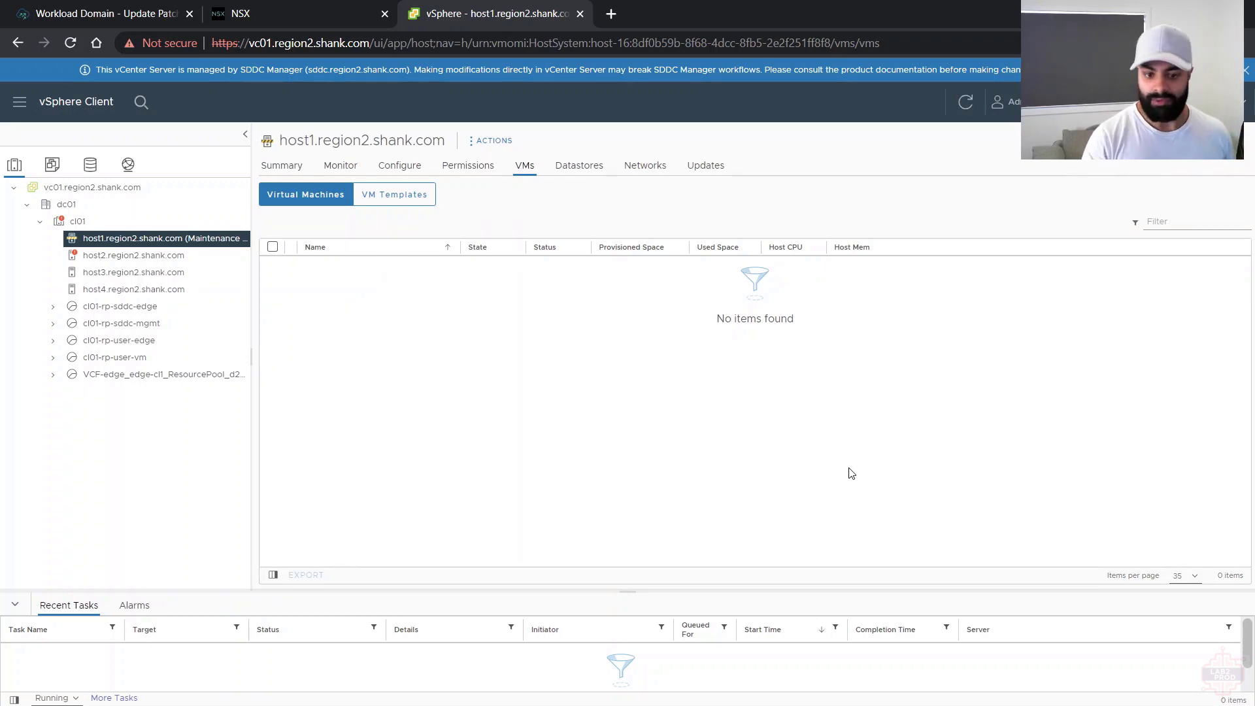
Check the host transport nodes in NSX Manager, and rerun the nsx.region2.shank.com precheck in SDDC Manager
key(ctrl+shift+Tab)
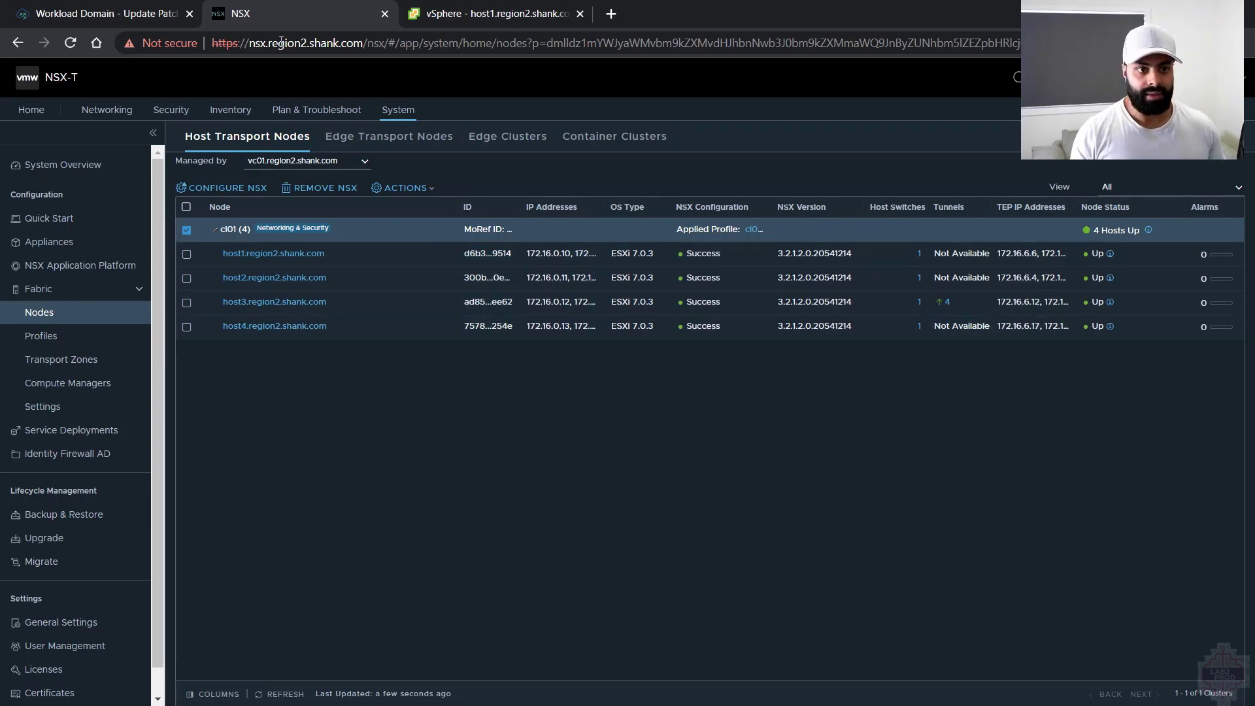
click(115, 3)
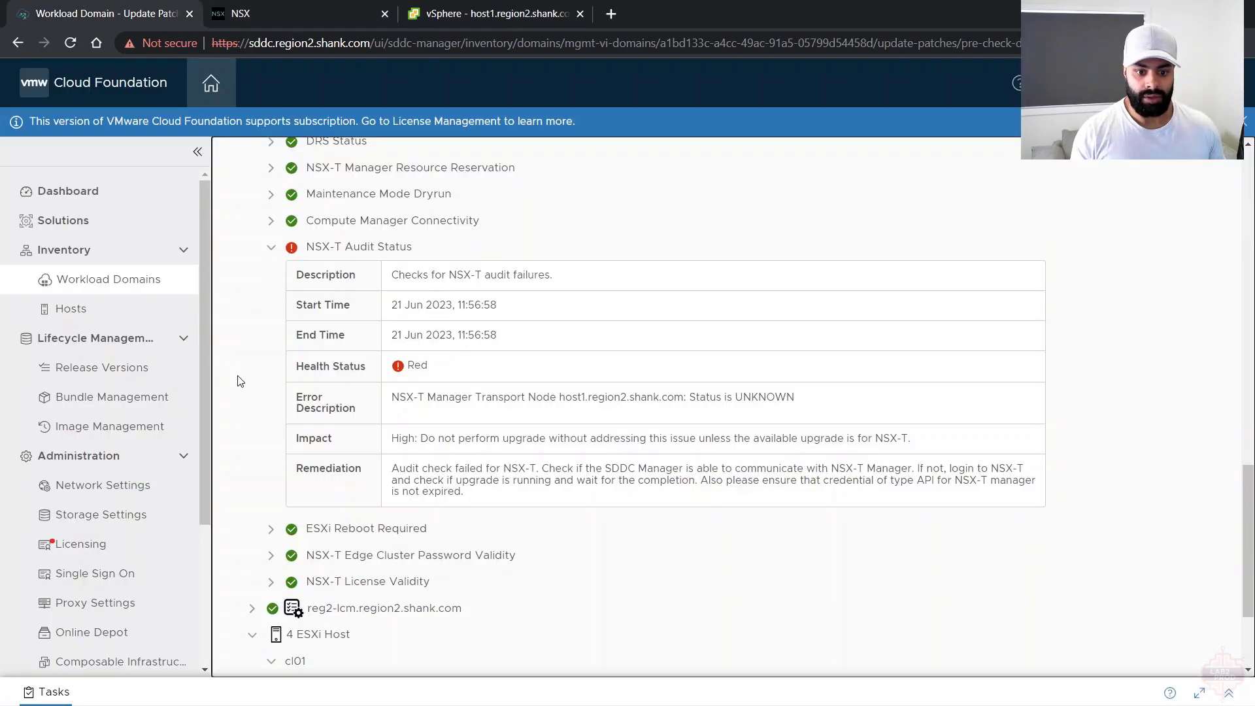
click(269, 246)
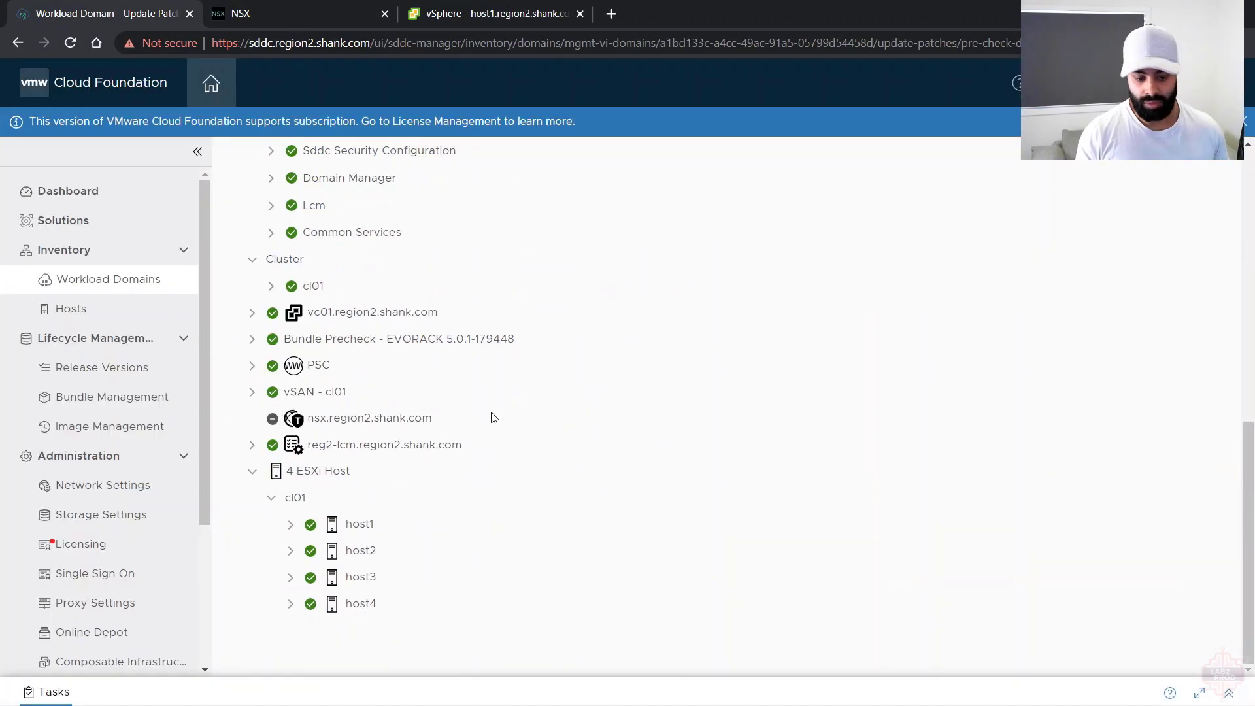
Review the individual nsx.region2.shank.com precheck items and the overall precheck status of the m01 domain
click(253, 420)
scroll(556, 436, down, 6)
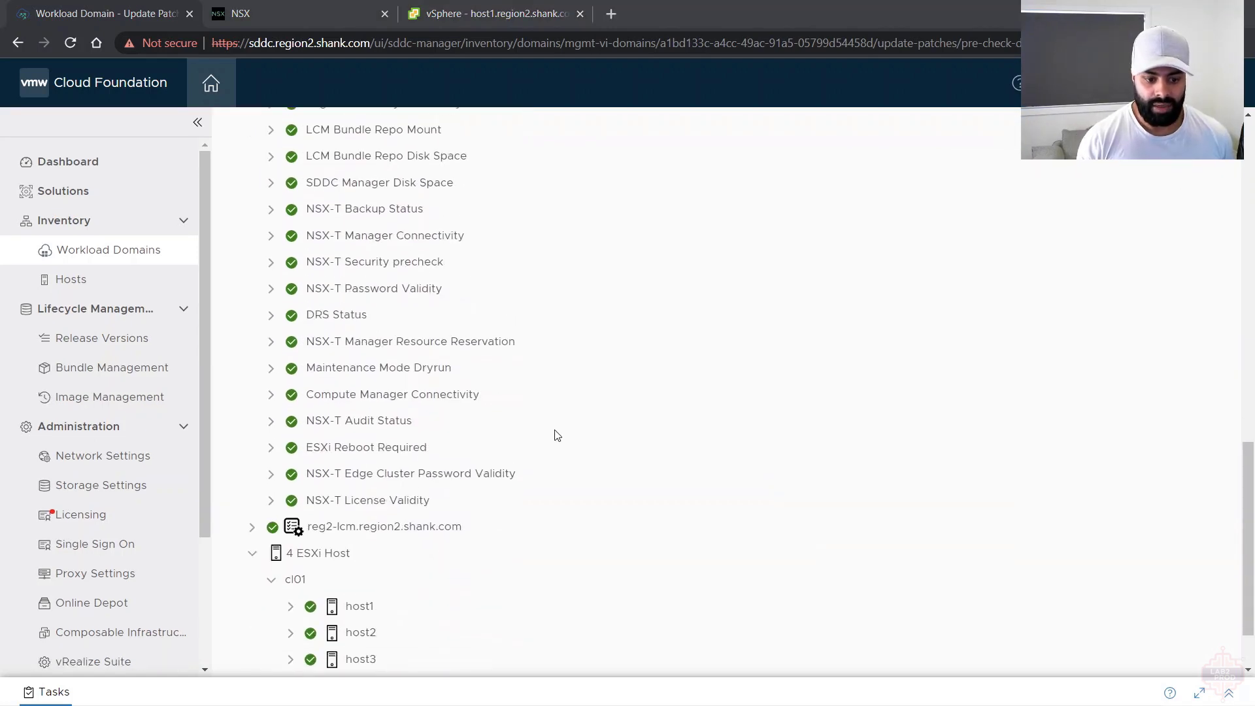
scroll(556, 436, up, 6)
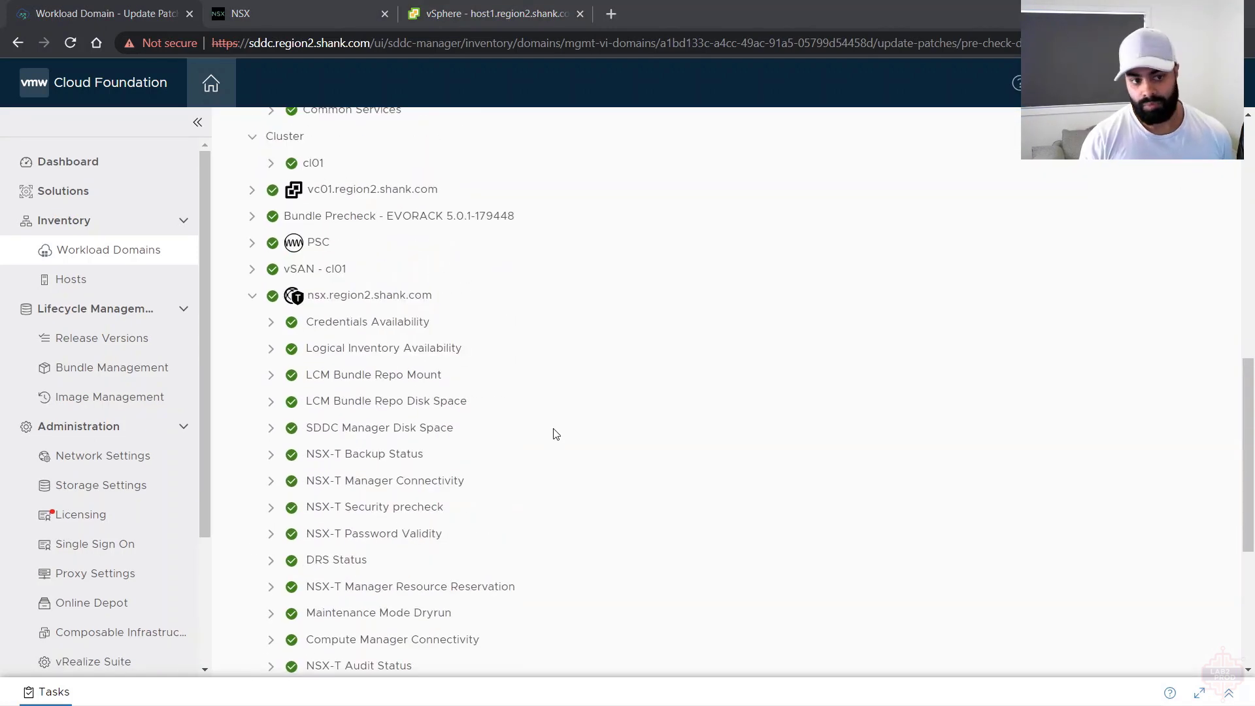
scroll(560, 432, up, 8)
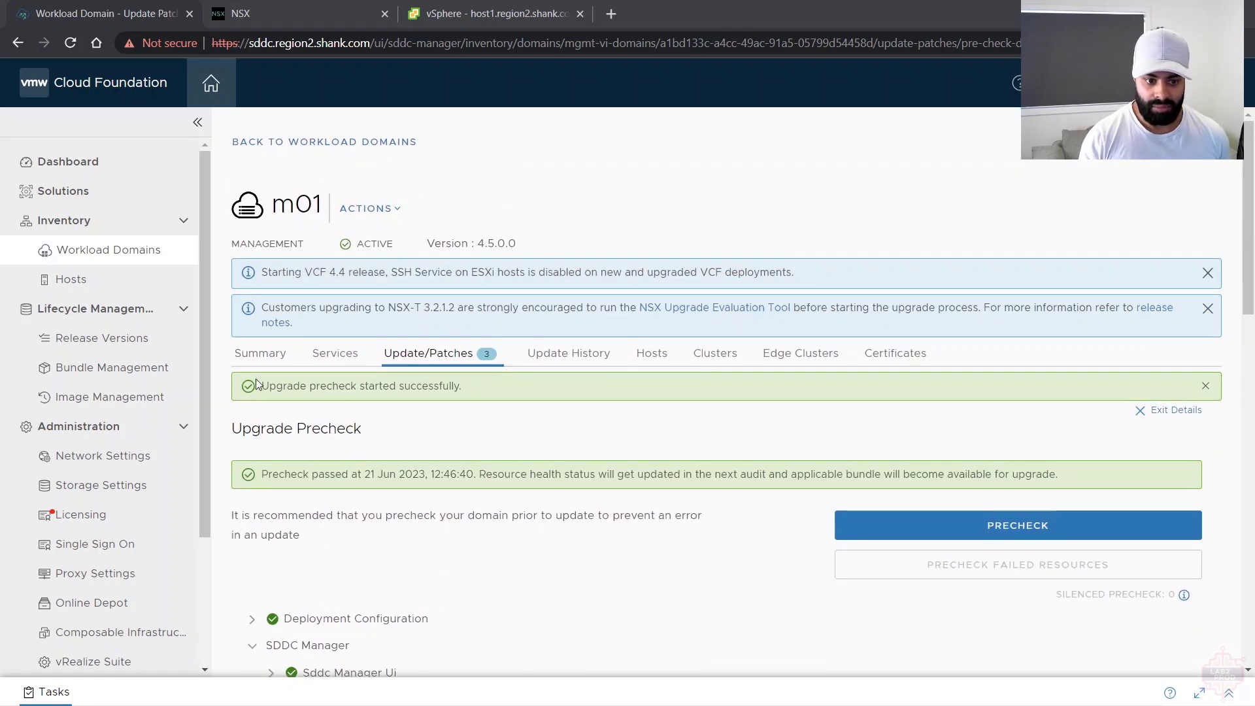
drag(261, 474, 476, 476)
click(494, 463)
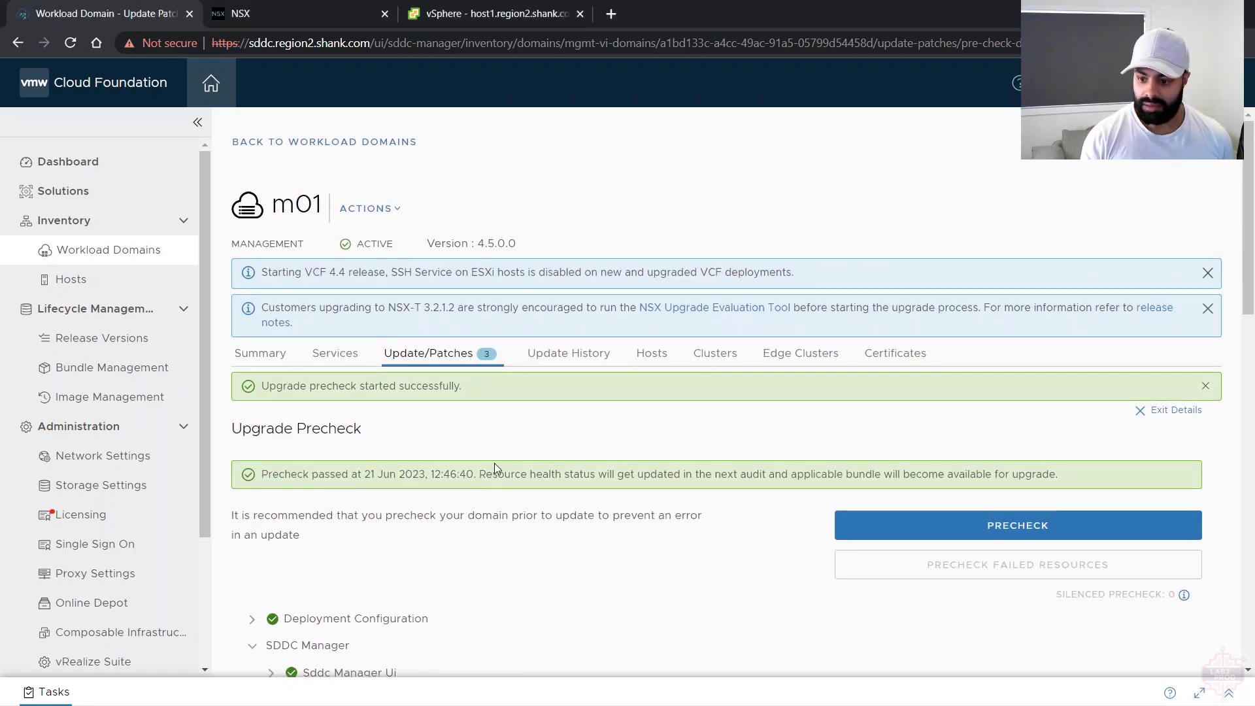
Exit the precheck details, target Cloud Foundation 5.0.0.0 for m01, and start the SDDC Manager 5.0 update immediately
click(1170, 410)
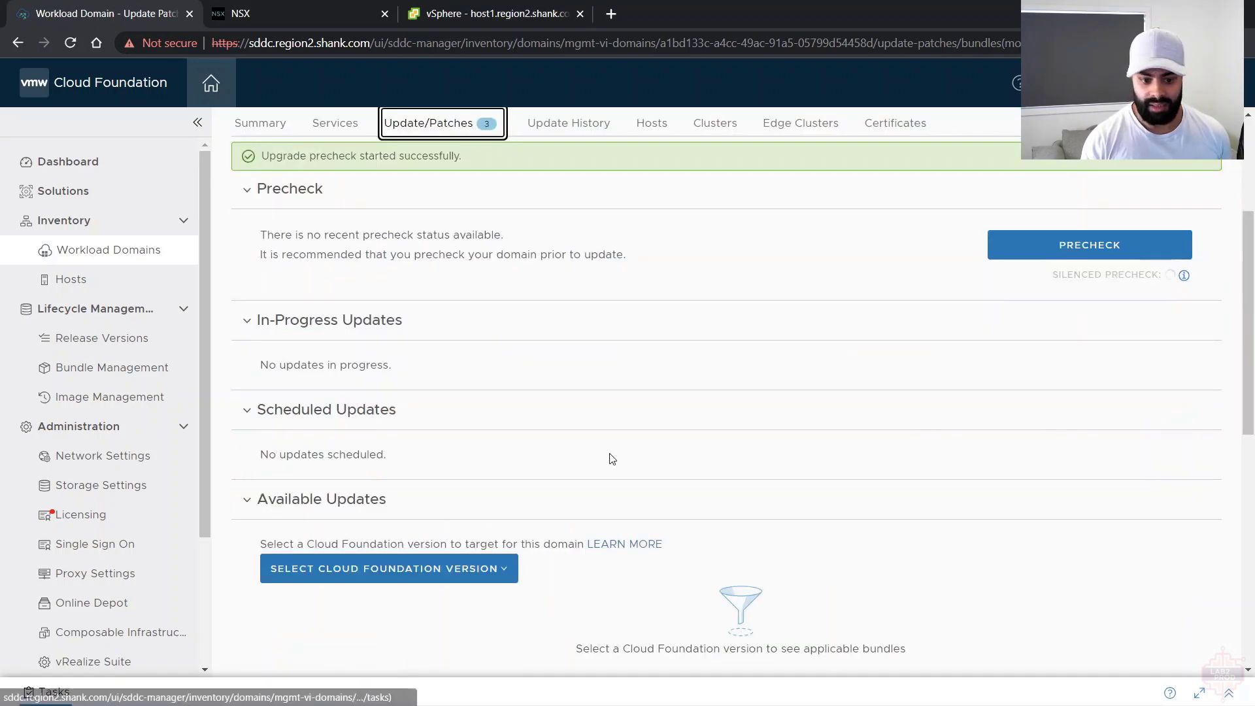
click(397, 620)
scroll(422, 559, down, 3)
click(448, 450)
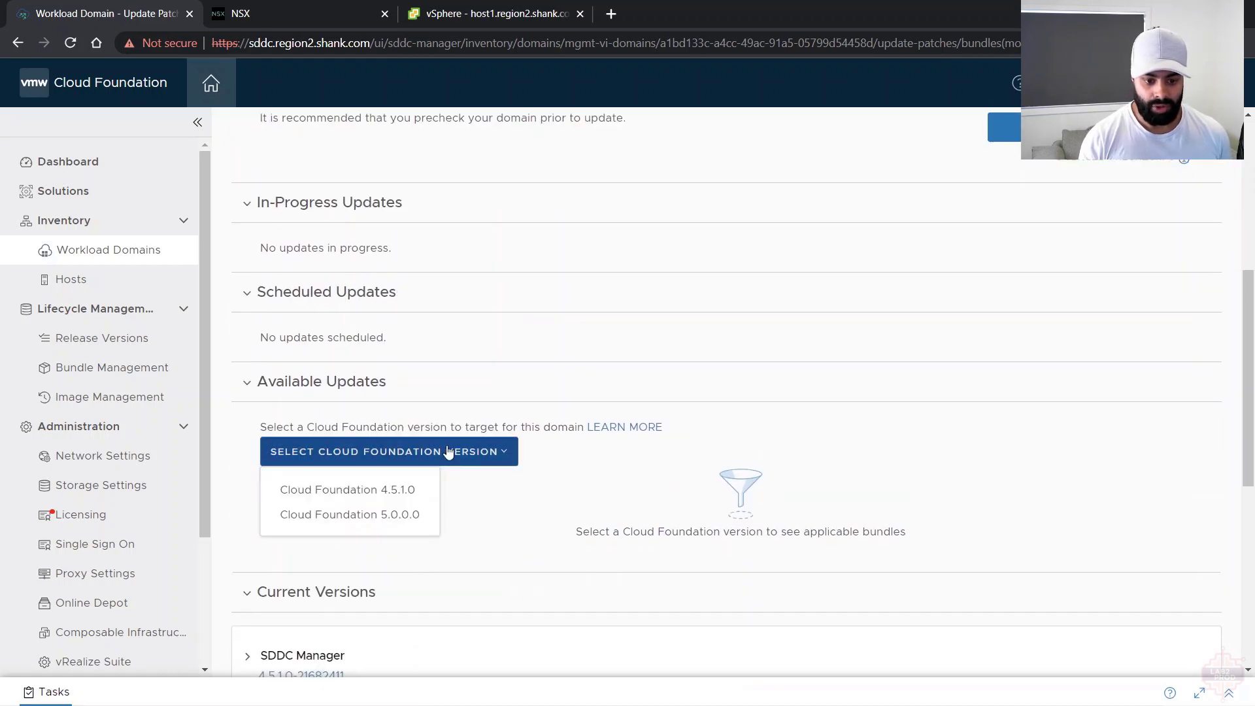
click(392, 516)
scroll(654, 497, down, 1)
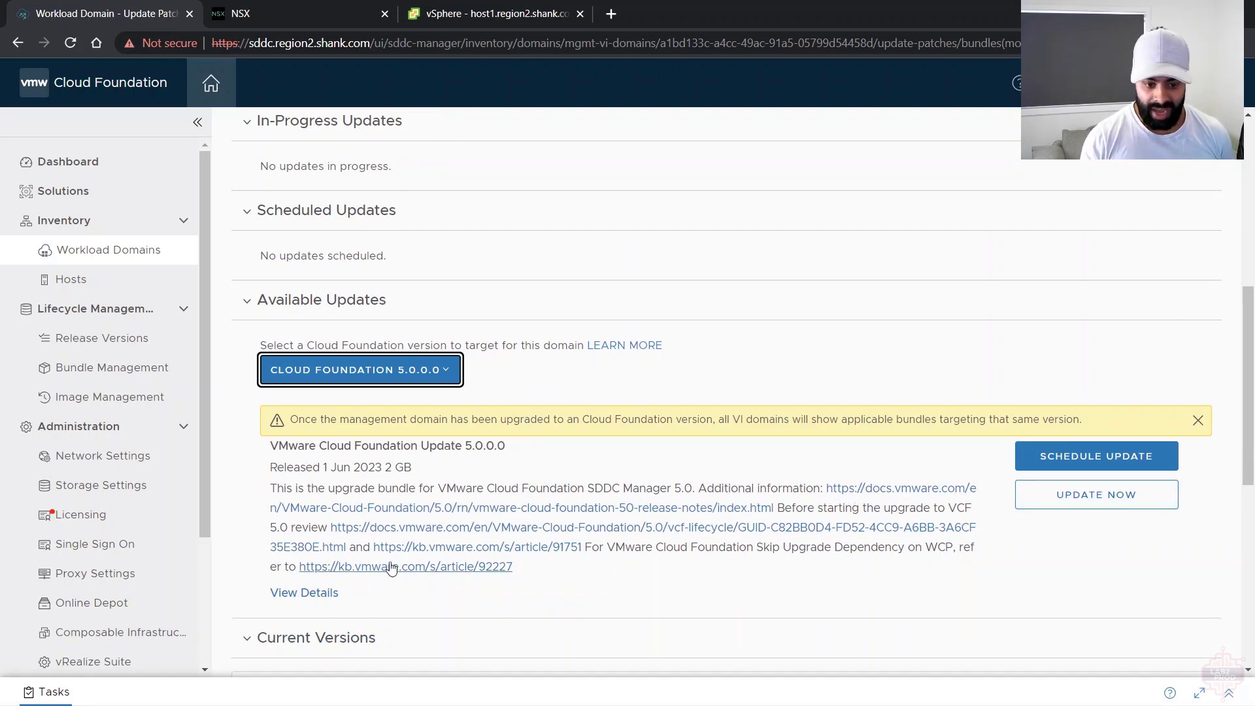
click(1088, 502)
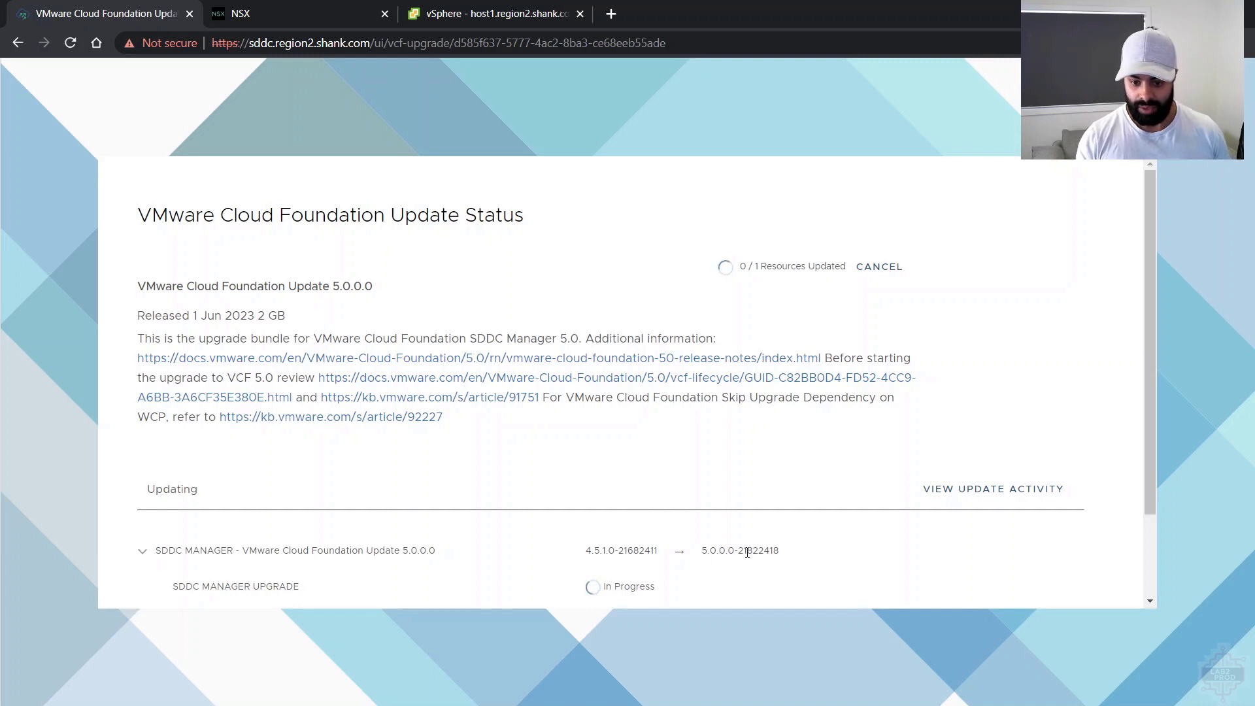
Review the update activity and the SDDC Manager upgrade stages, and finish the update to return to SDDC Manager
scroll(392, 582, down, 1)
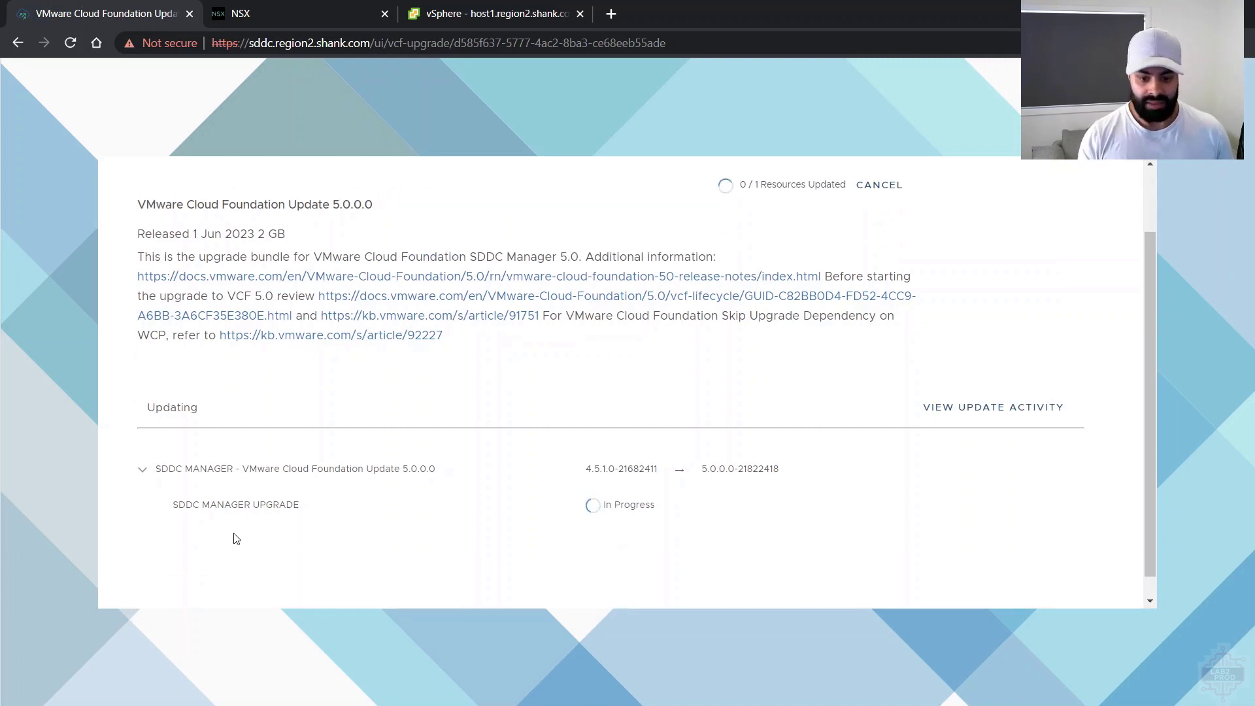
click(1043, 410)
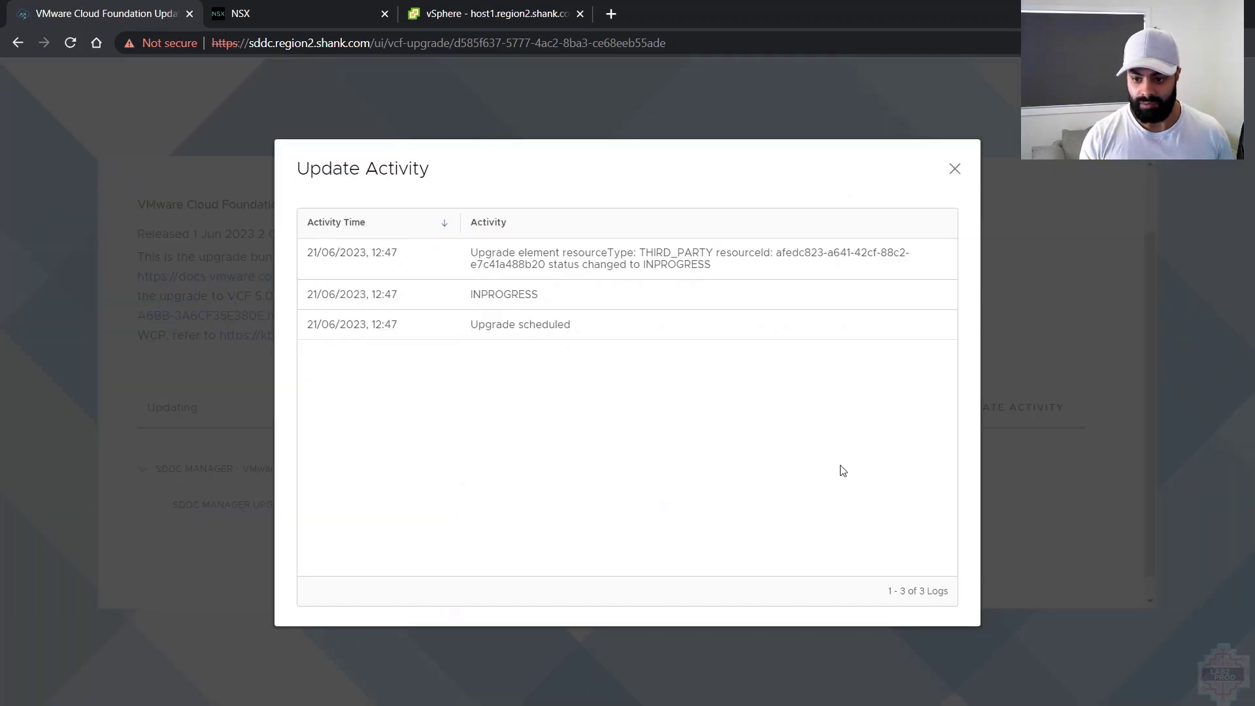
click(954, 168)
scroll(875, 502, down, 1)
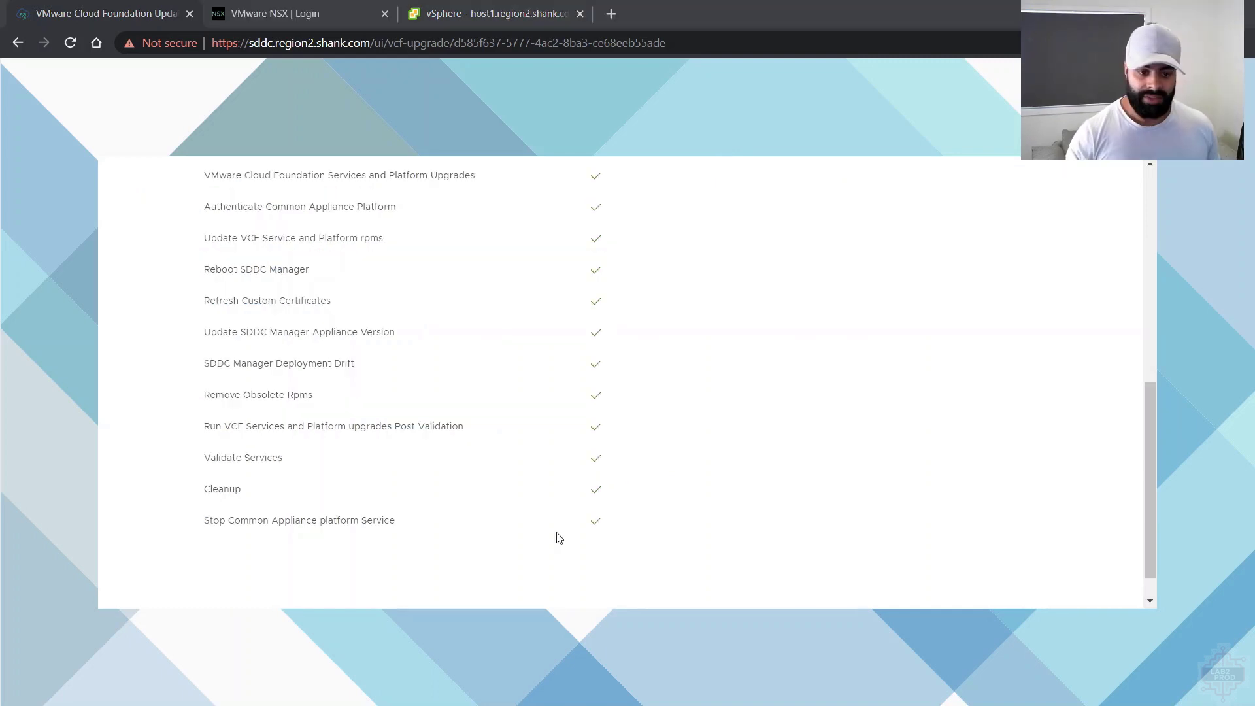
scroll(569, 516, up, 15)
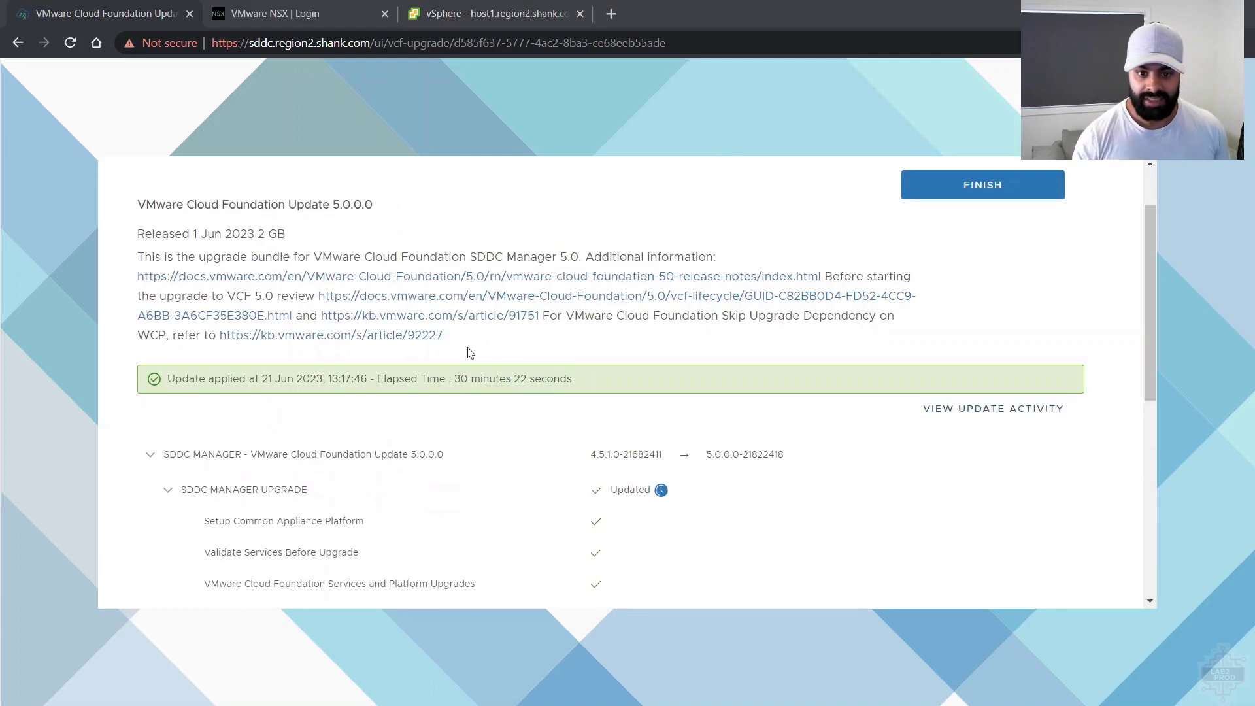
click(961, 275)
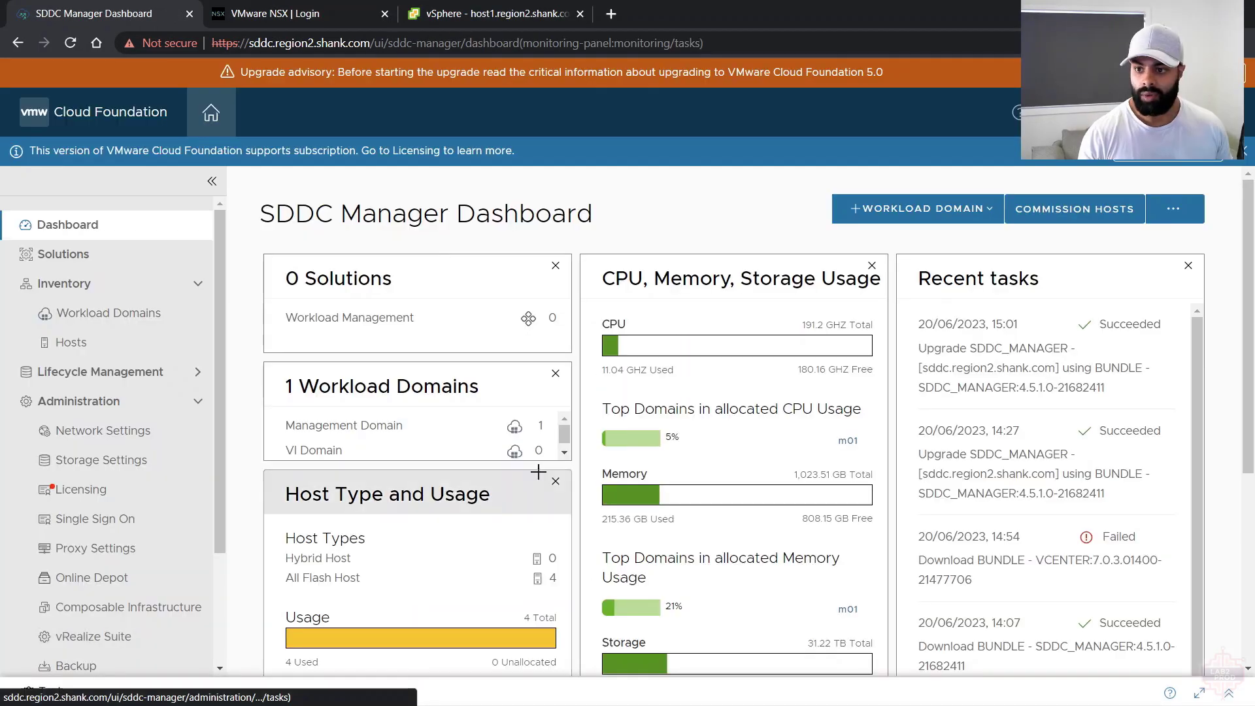
click(1017, 113)
click(1033, 148)
click(934, 491)
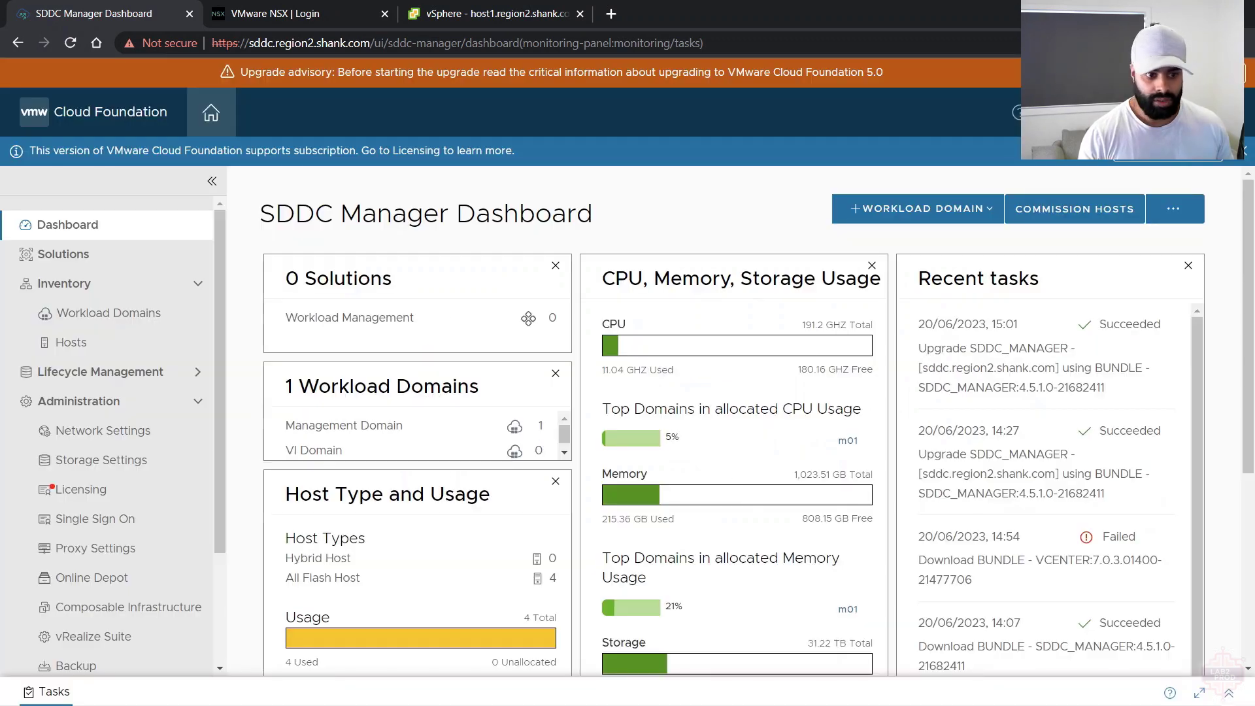
Open the updates of the m01 workload domain and start the configuration drift bundle update for VMware Cloud Foundation 5.0 immediately
click(149, 324)
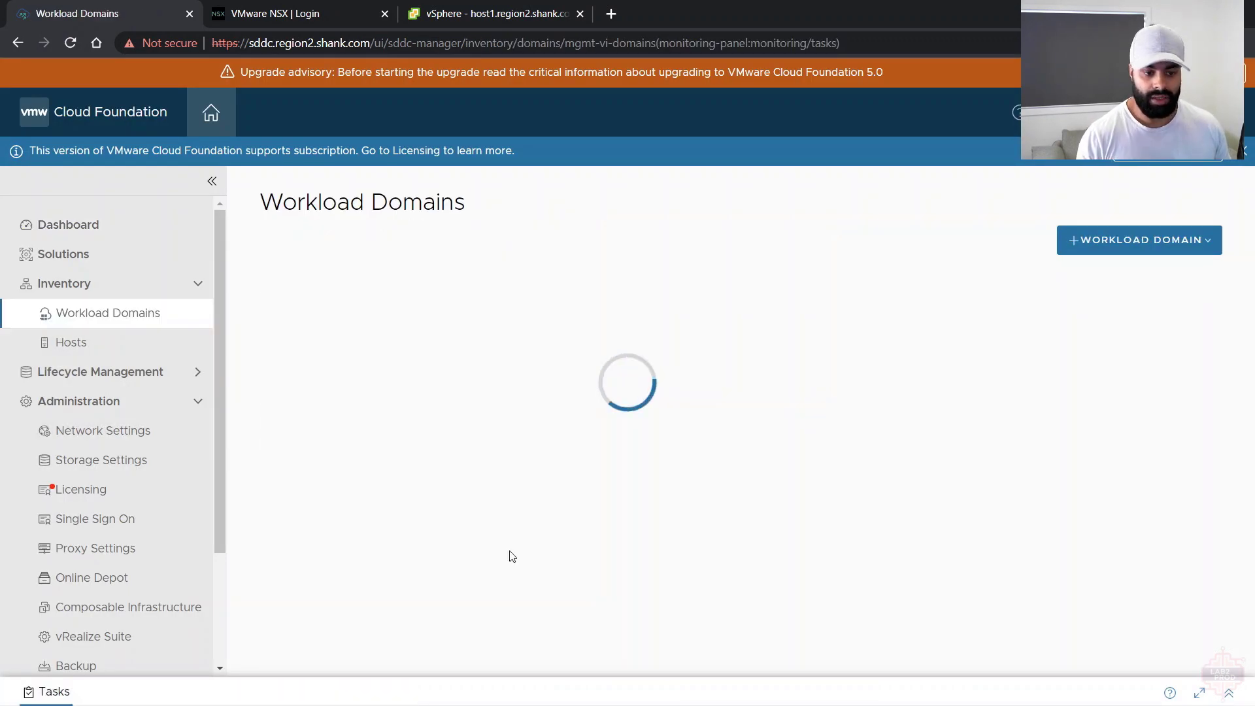
click(310, 528)
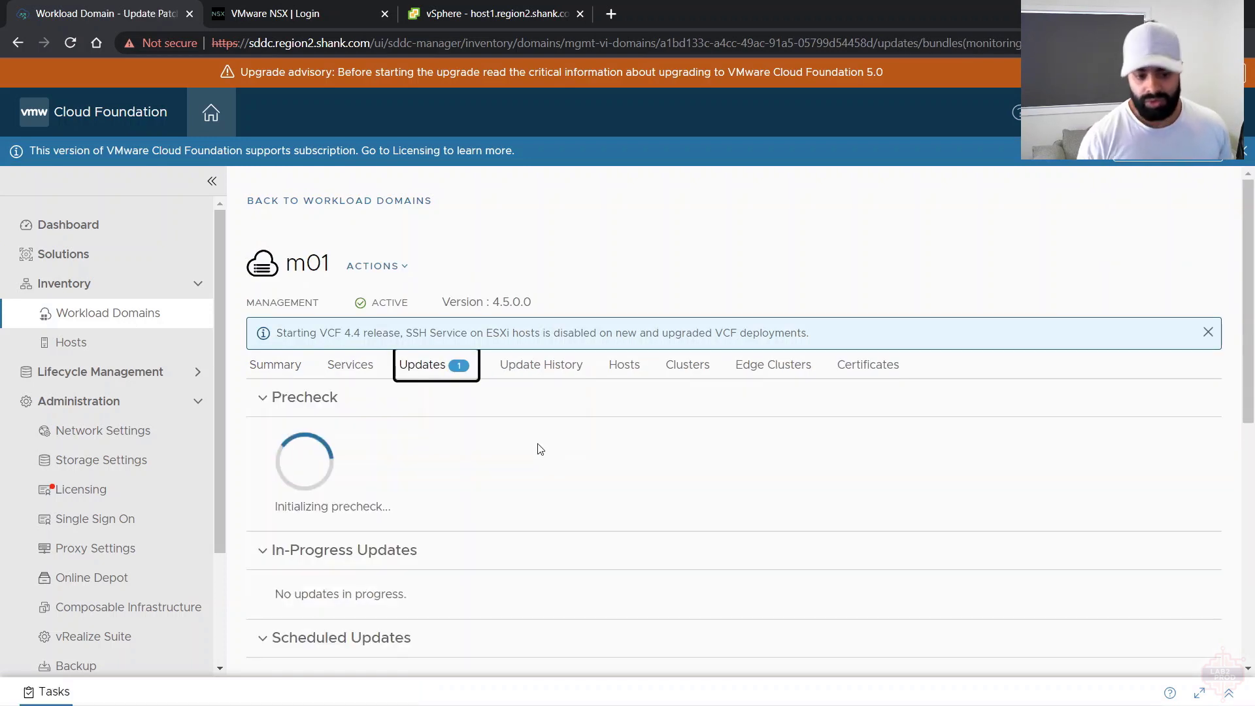
scroll(575, 438, down, 5)
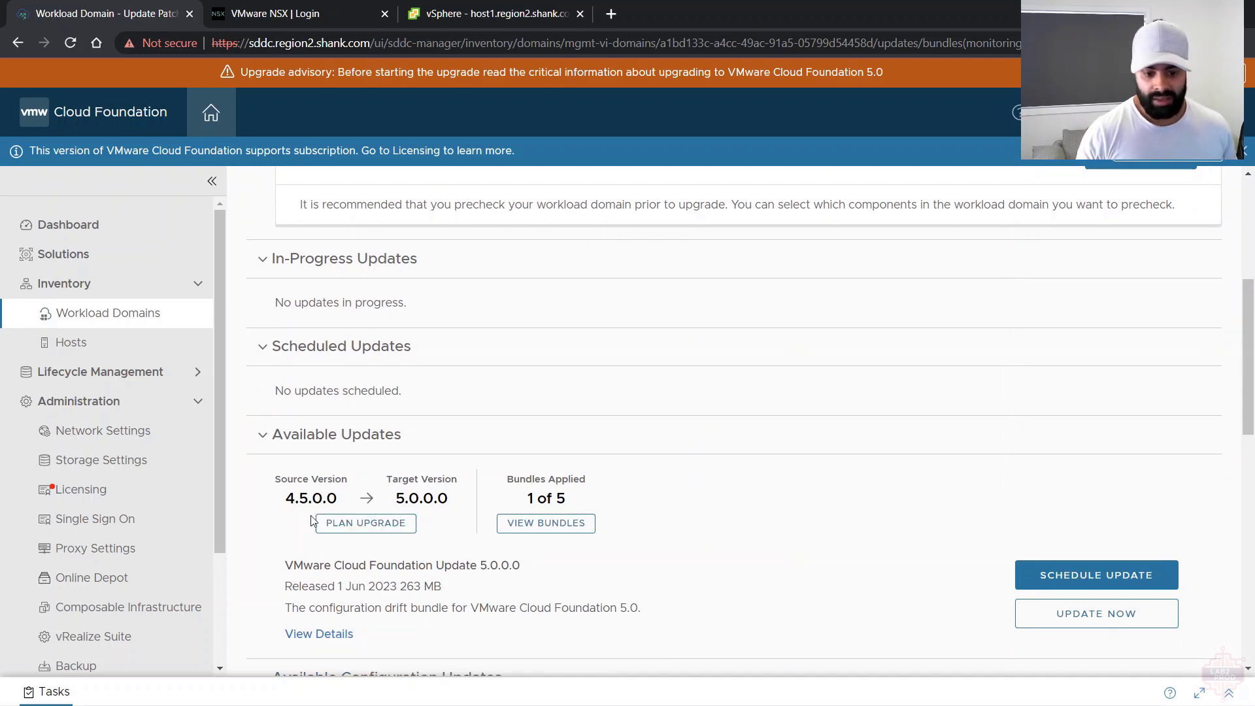
scroll(679, 569, down, 2)
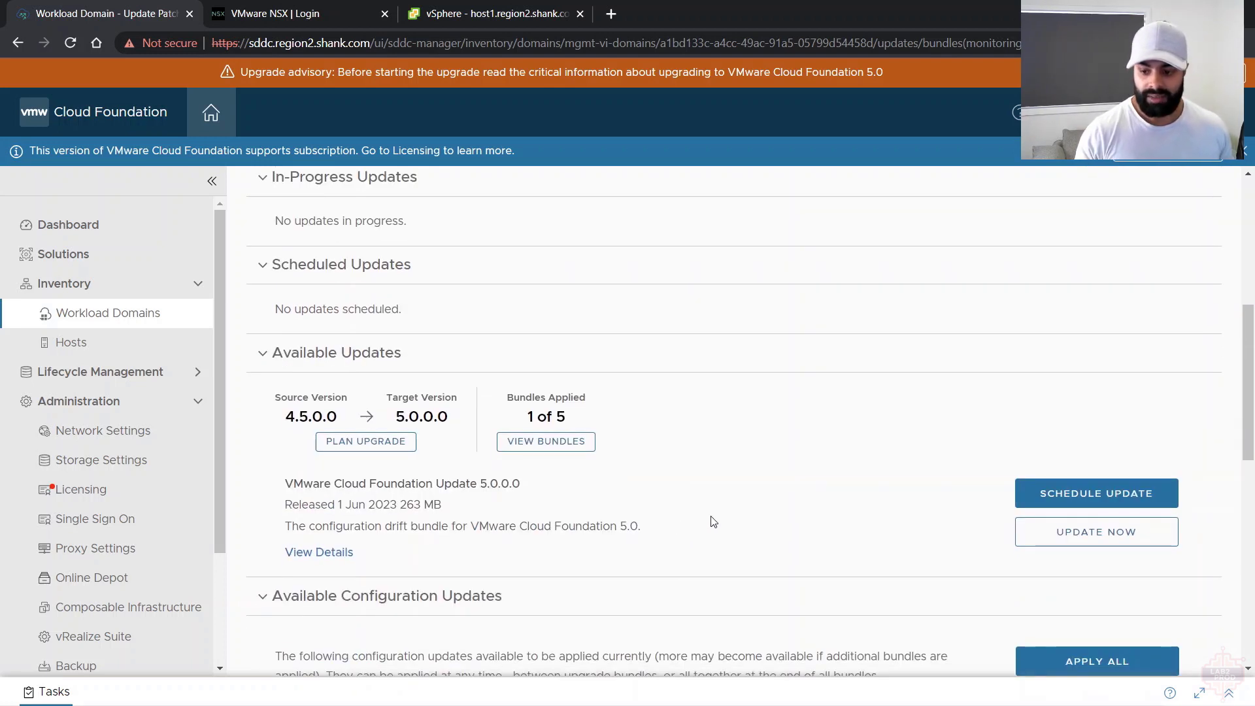
triple_click(391, 446)
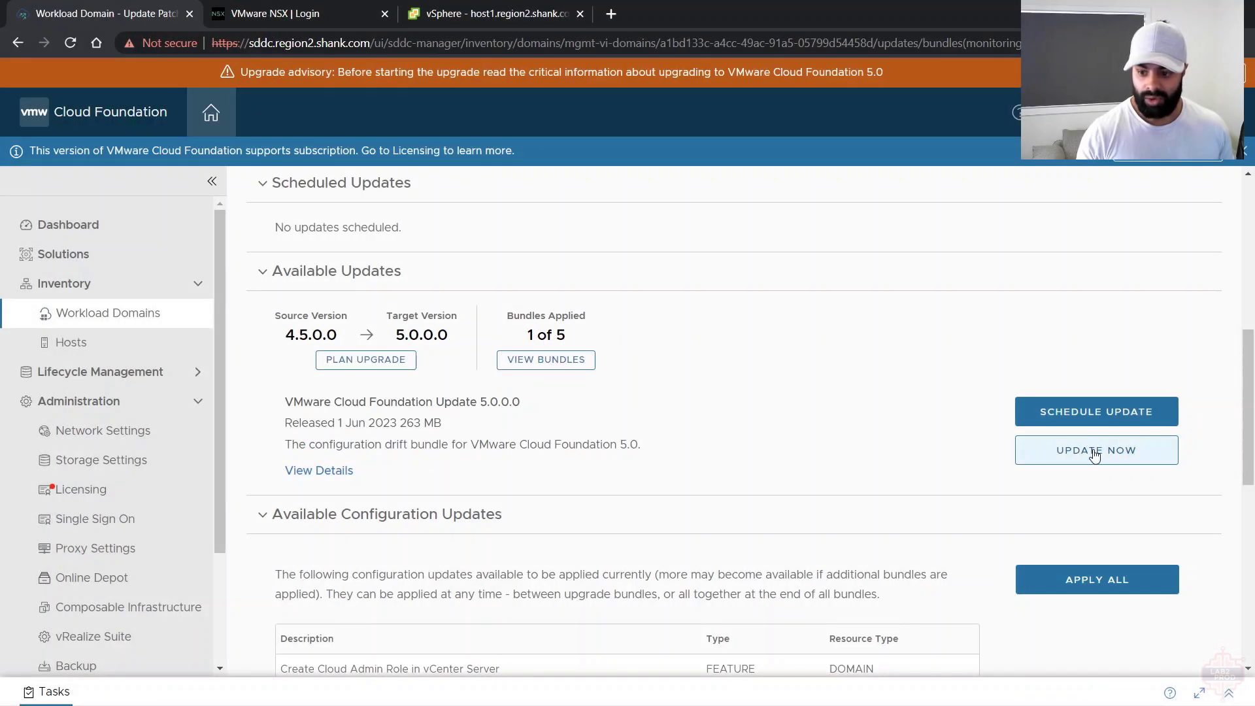
click(1095, 455)
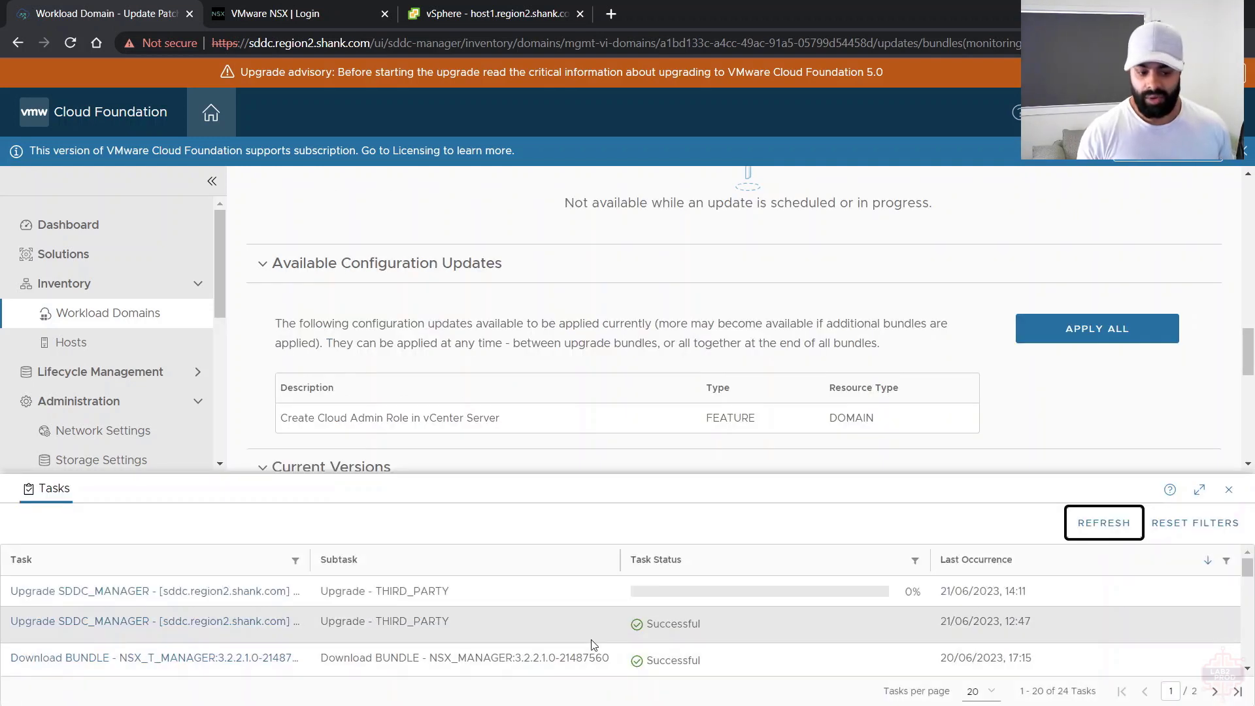
Refresh the task list, and examine the bundle order for upgrading m01 from 4.5.0.0 to 5.0.0.0
click(1096, 523)
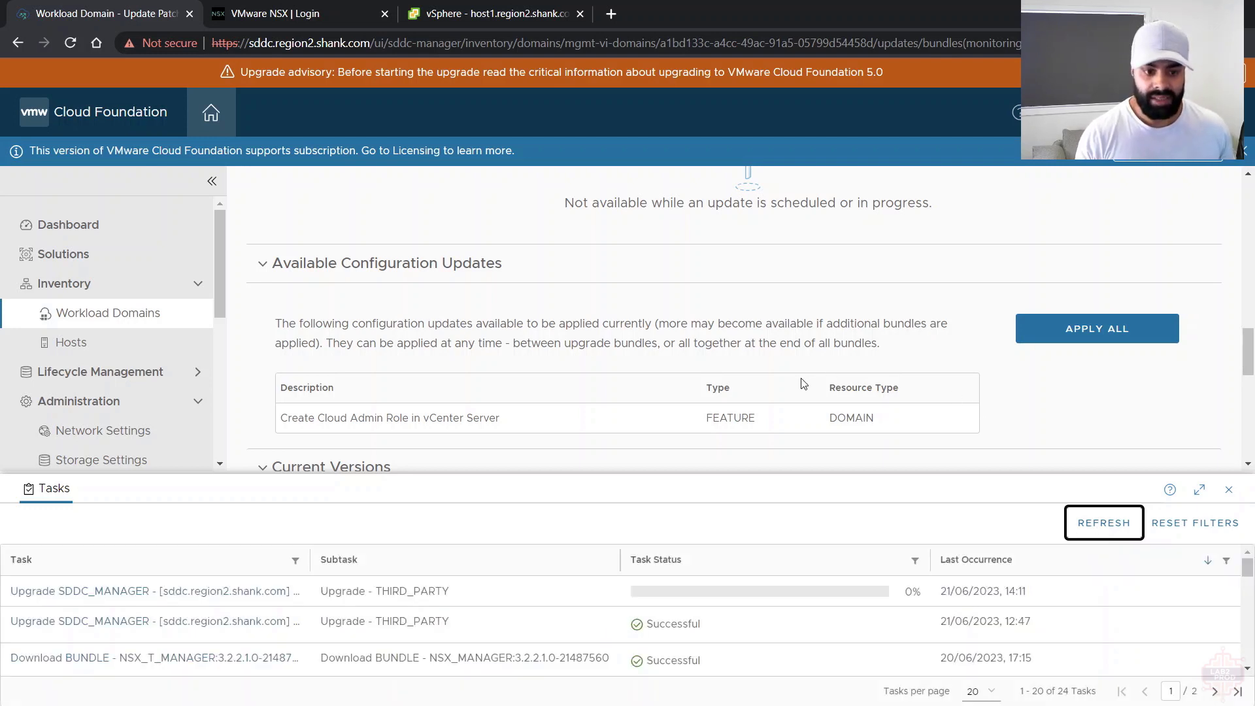
scroll(805, 383, up, 1)
scroll(403, 368, down, 1)
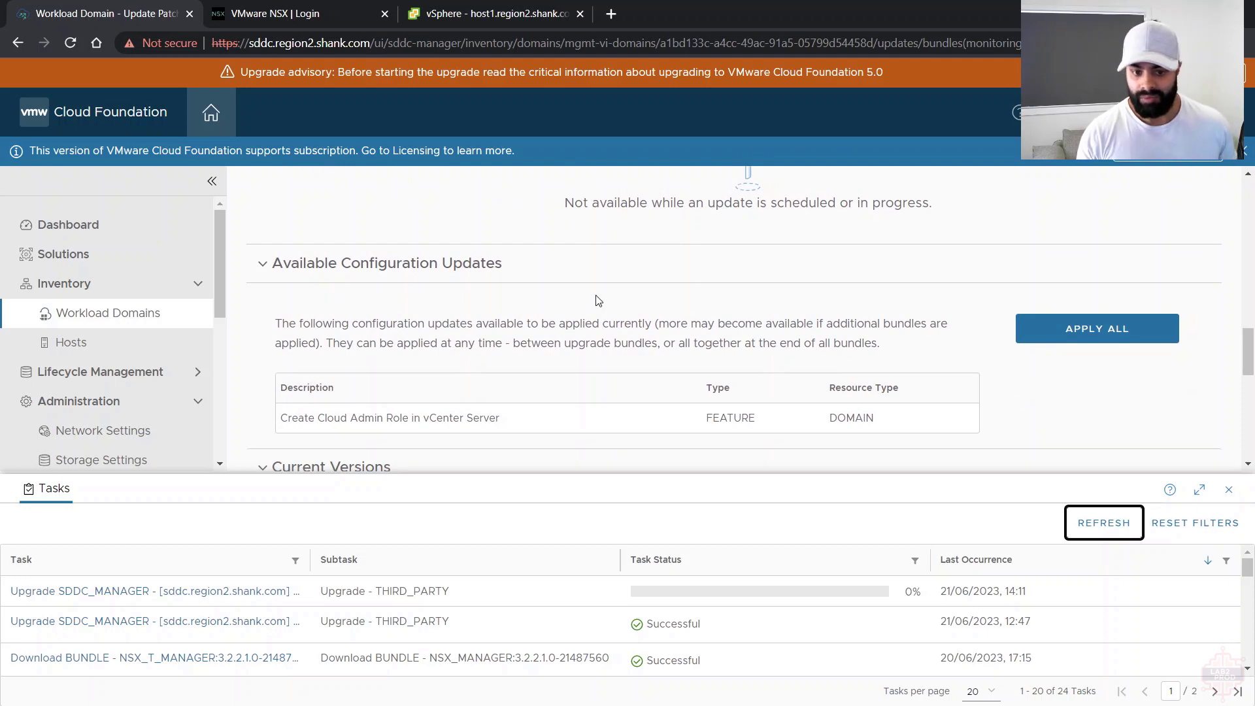
scroll(917, 366, up, 2)
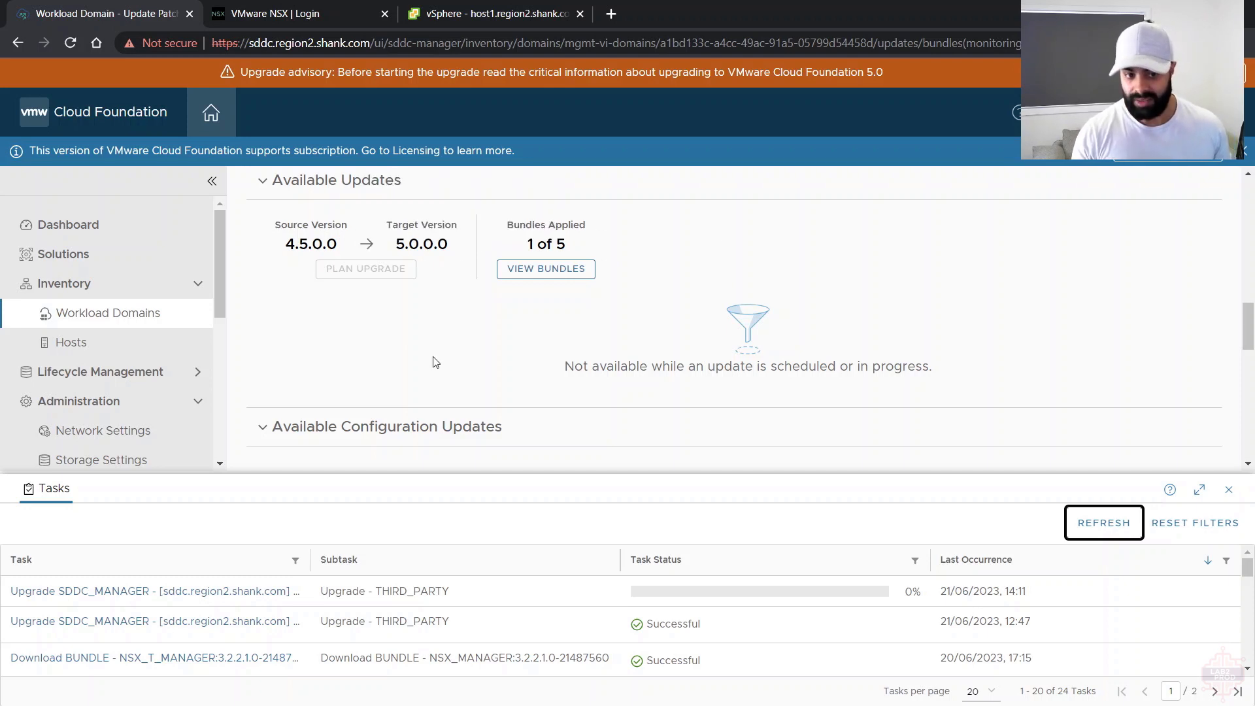
click(542, 275)
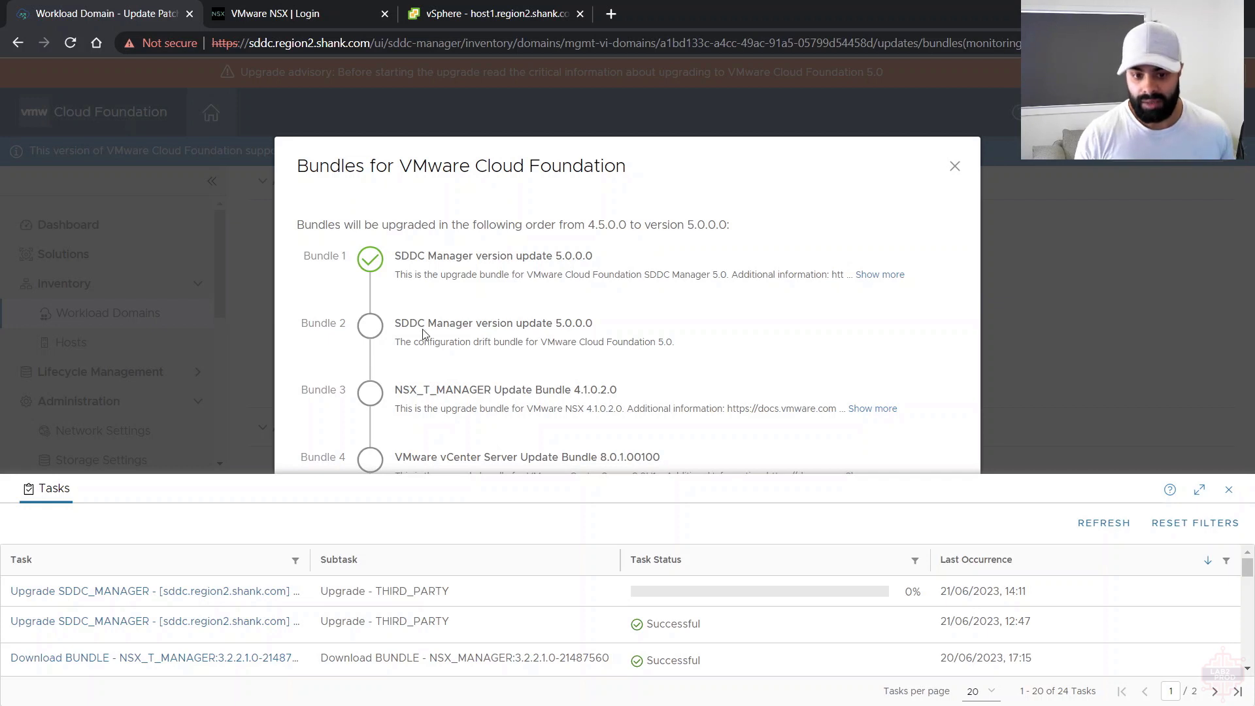
drag(414, 338, 638, 362)
click(637, 362)
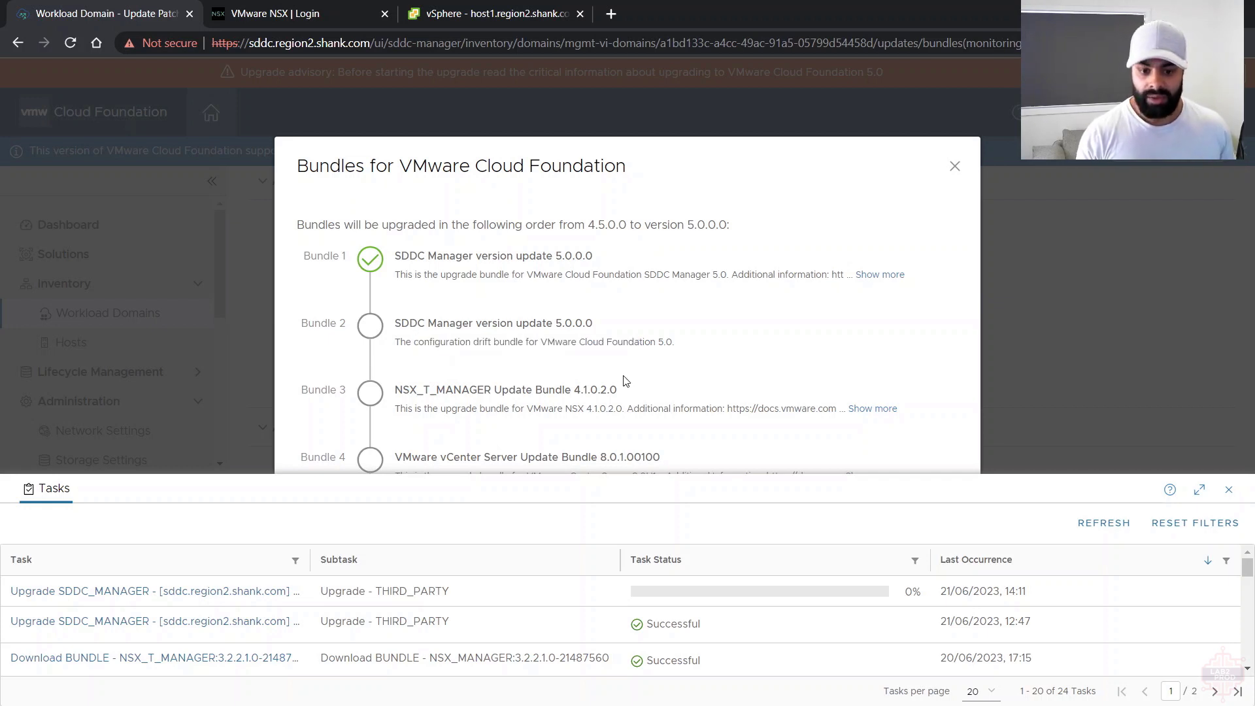
click(1228, 490)
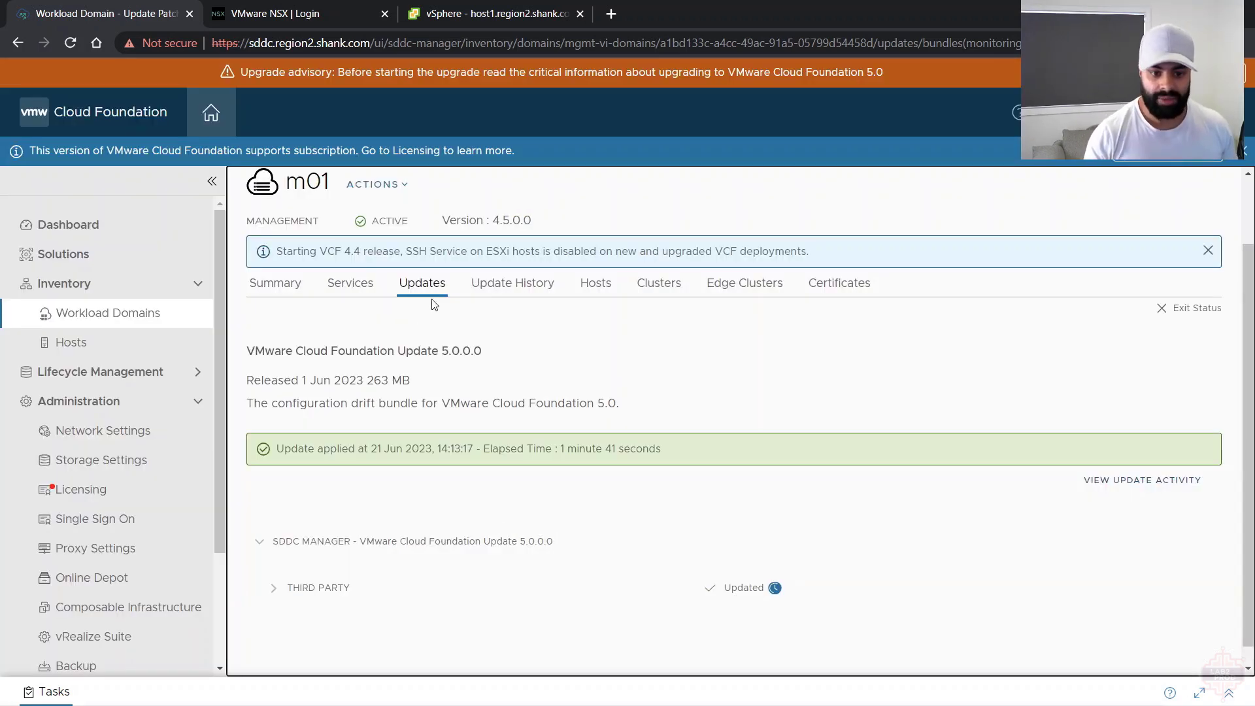
Exit the update status, apply all available configuration updates to m01, and retry the VMware NSX 4.1.0.2.0 bundle download
click(1179, 309)
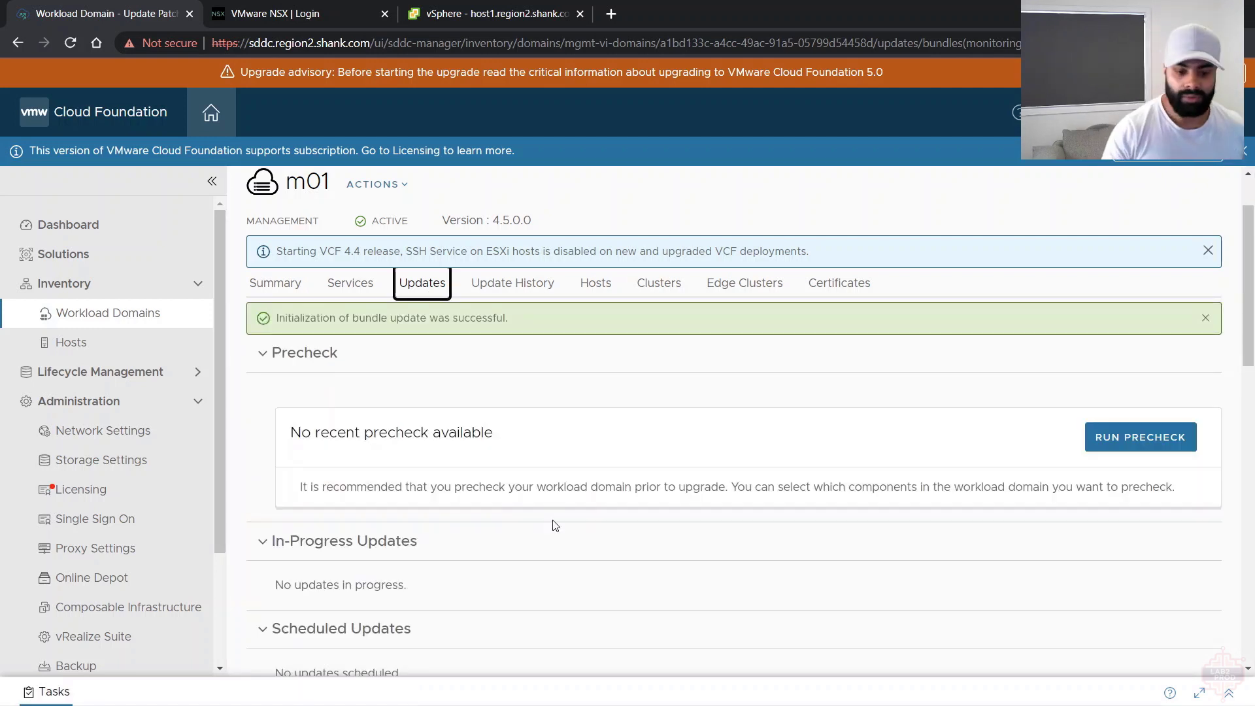
scroll(552, 524, down, 8)
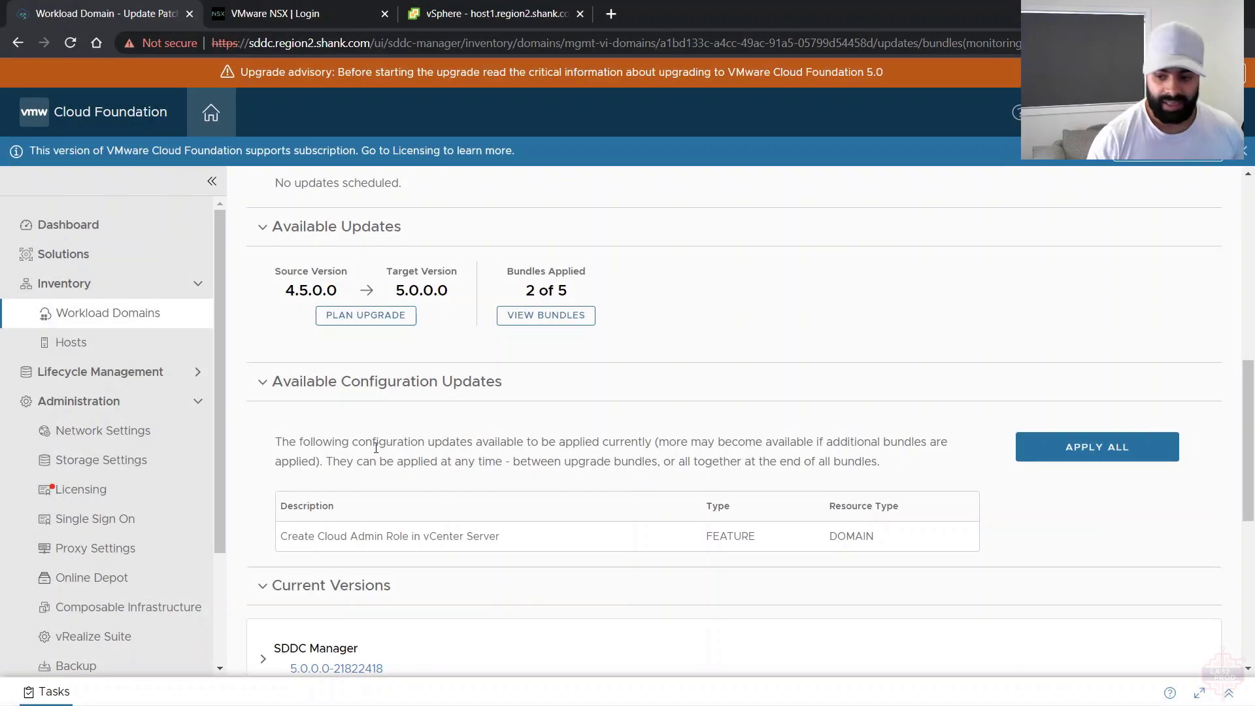
click(1031, 447)
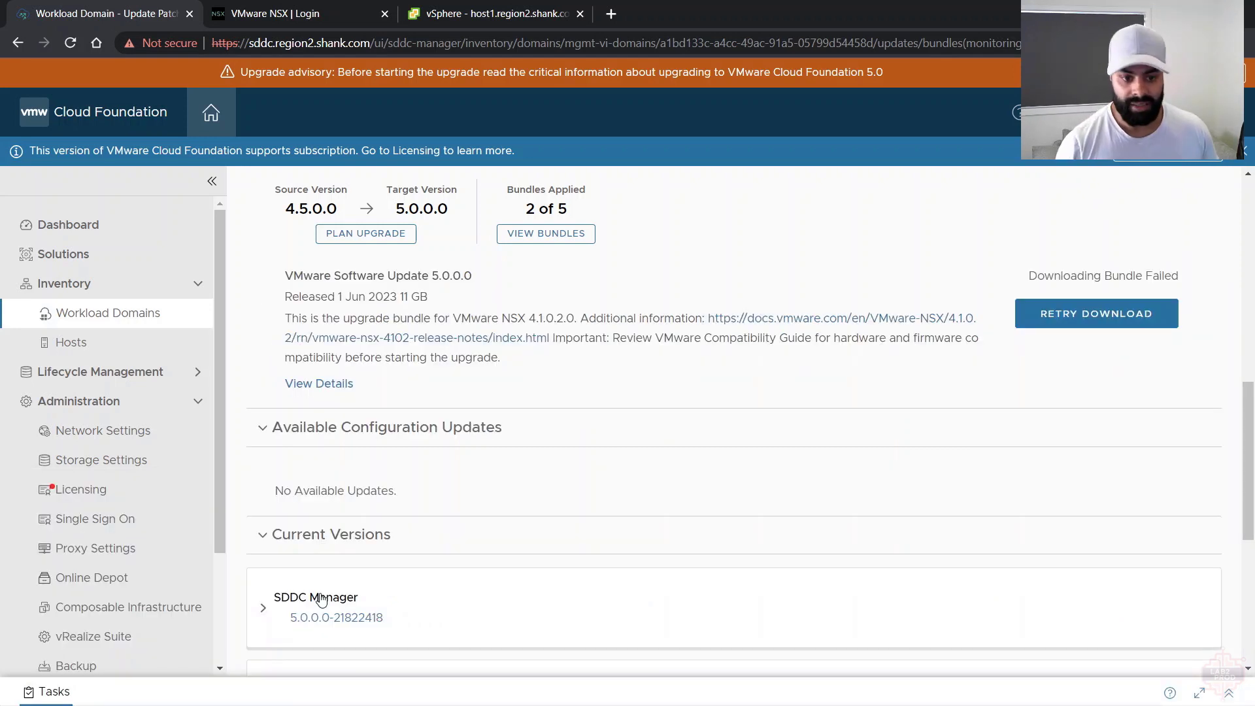
scroll(438, 523, up, 1)
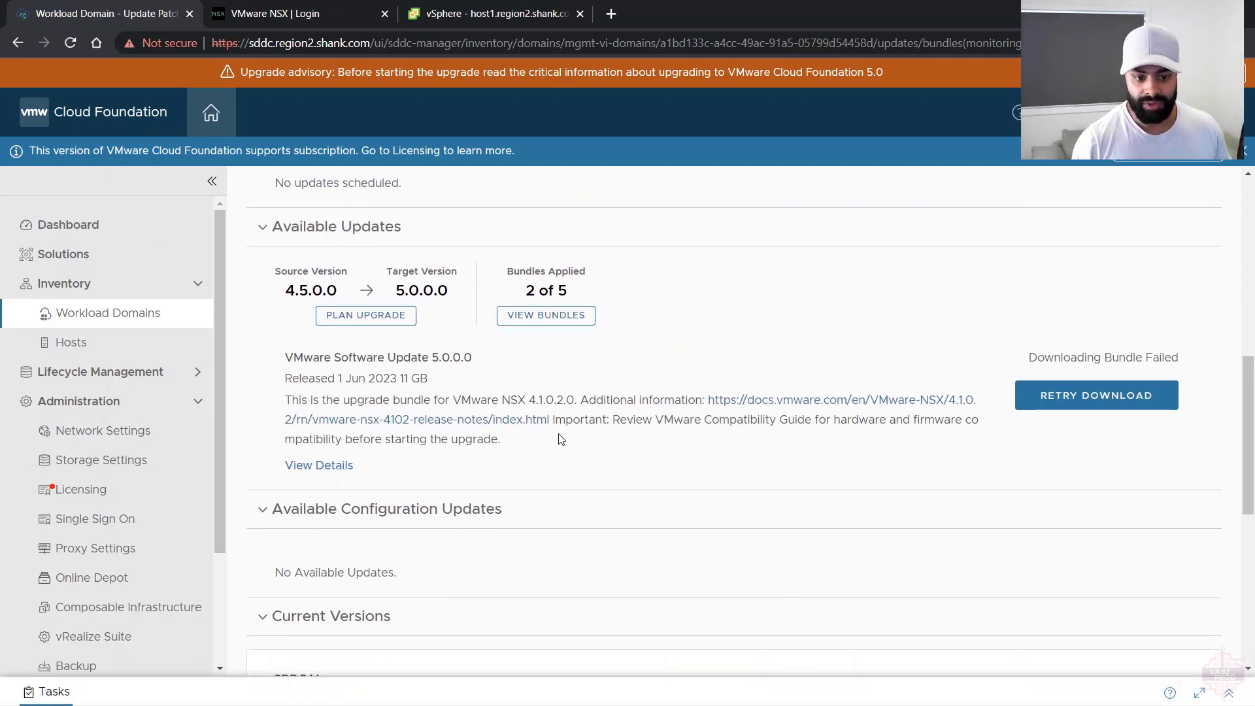
click(1105, 397)
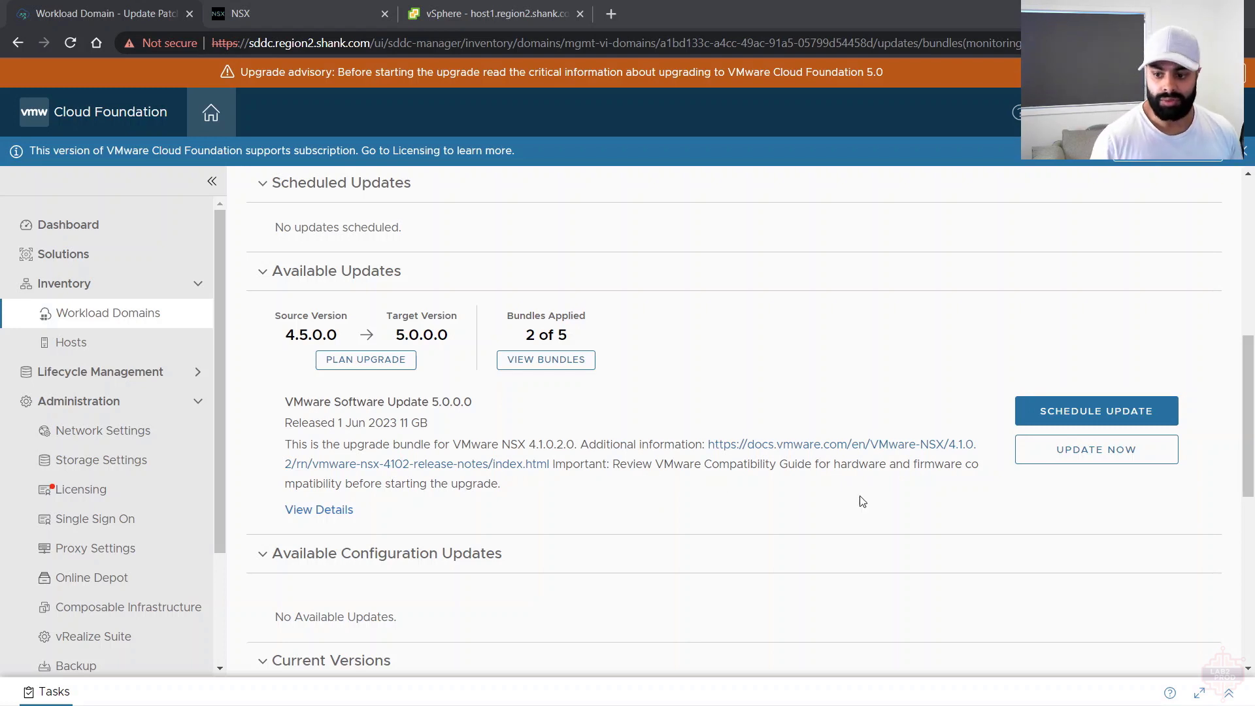
Start the VMware NSX 4.1.0.2.0 update of m01 immediately, covering all host clusters with the default upgrade options
click(1059, 457)
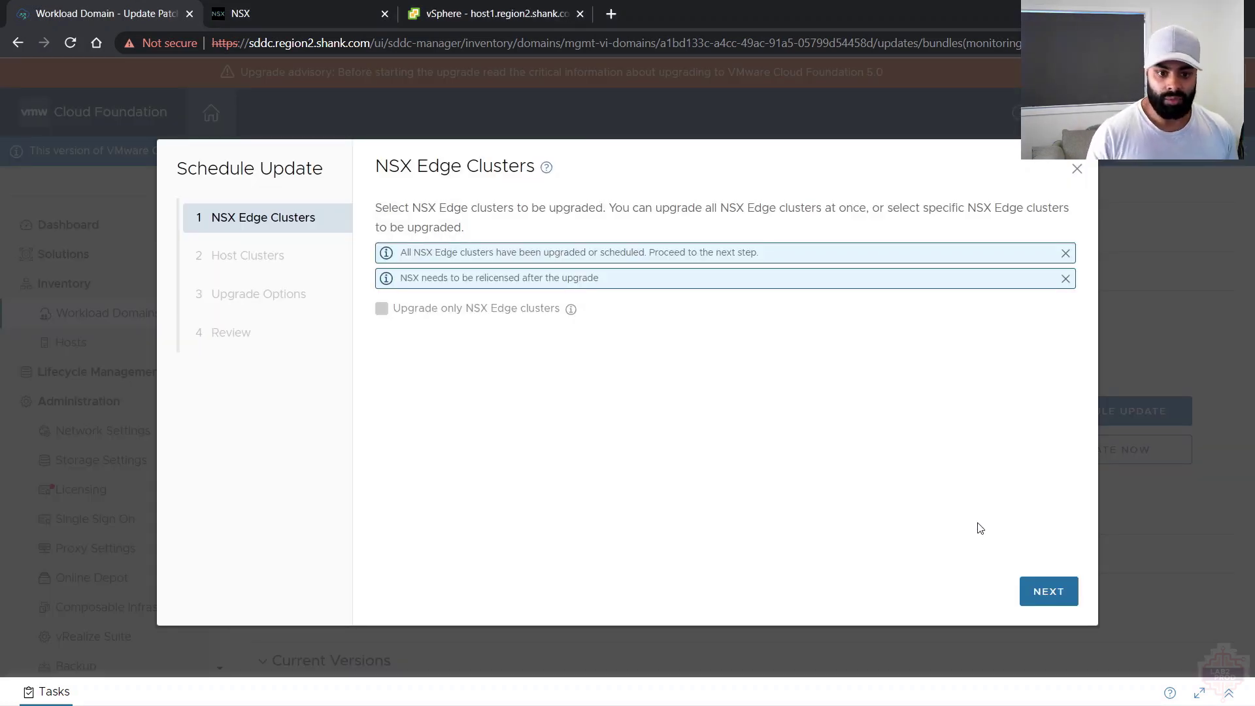
click(1032, 595)
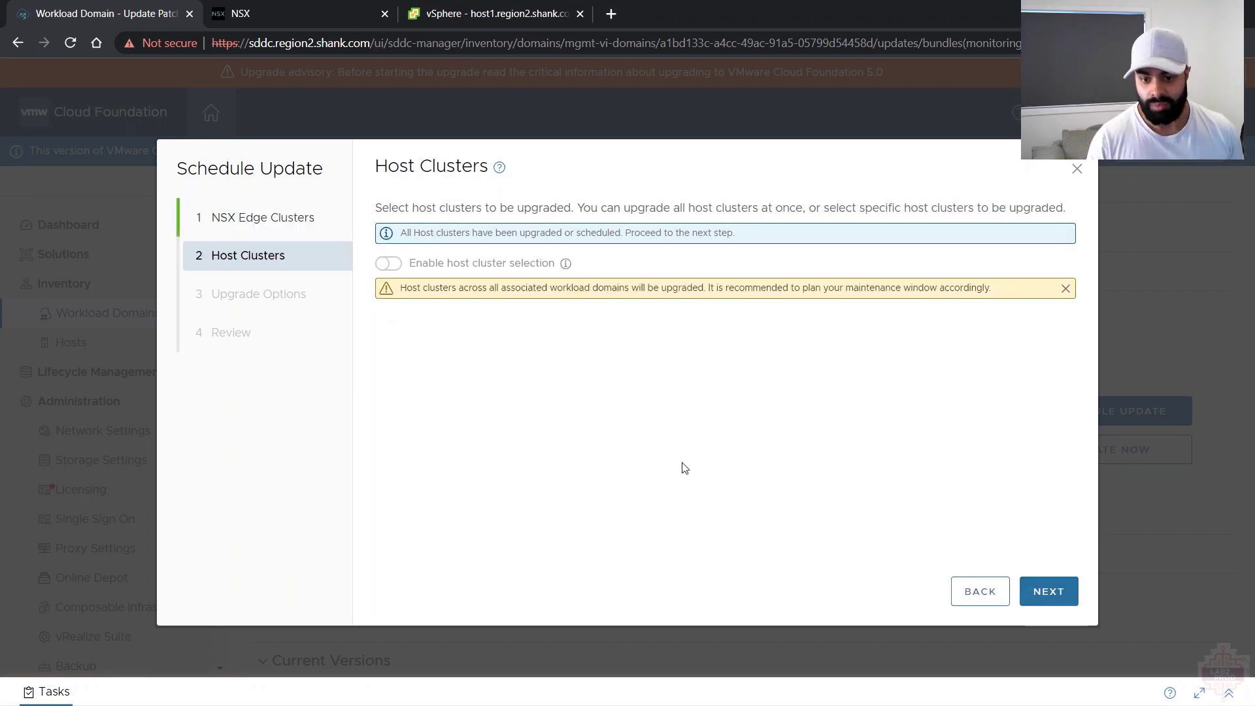
click(1055, 588)
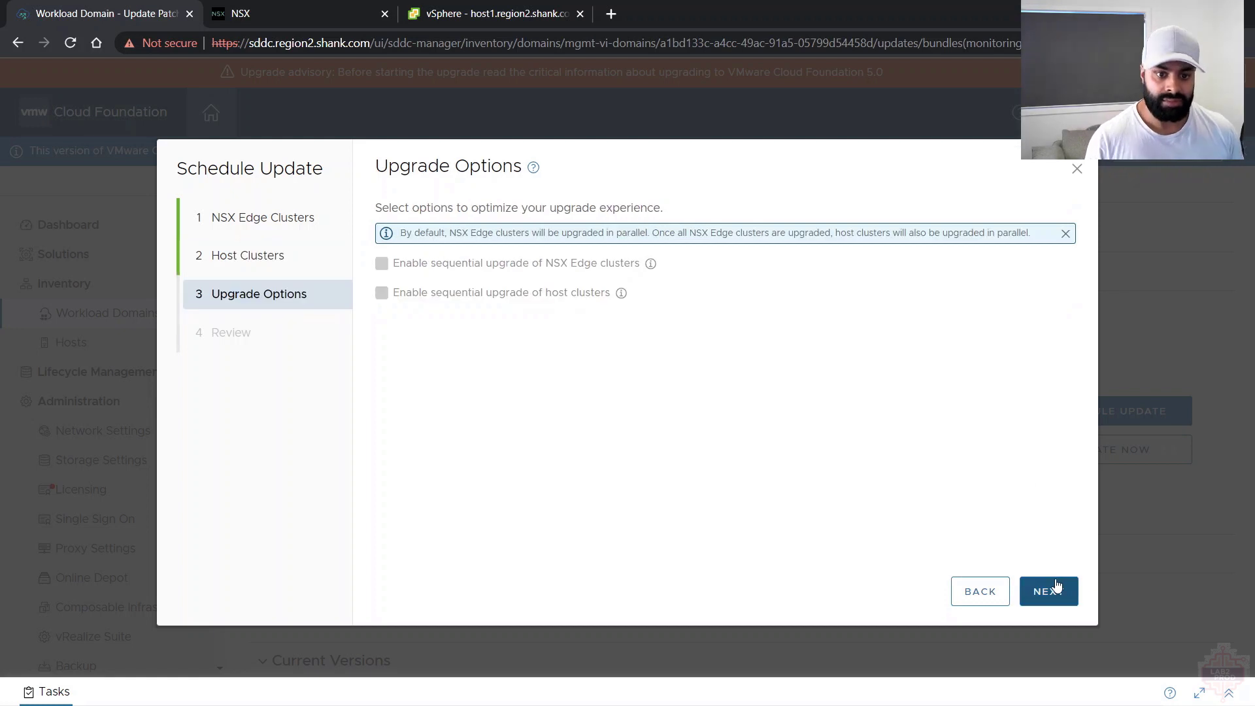
click(1056, 586)
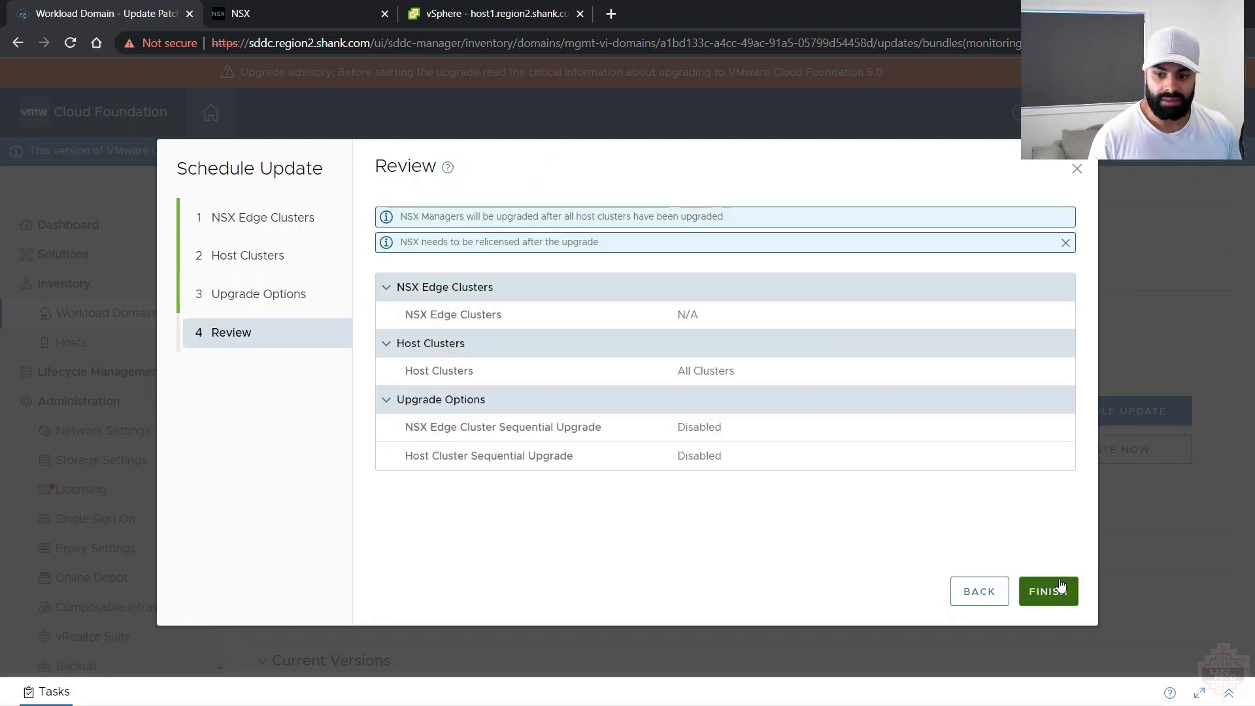
click(1049, 591)
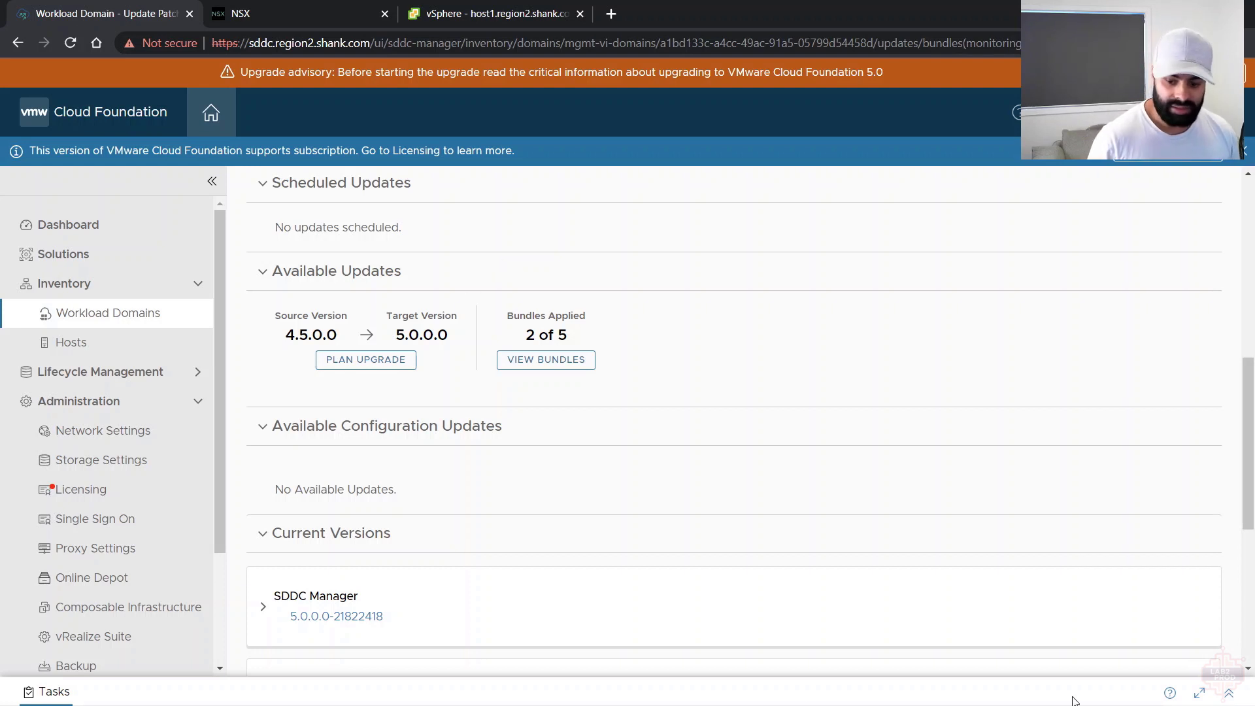
Check the m01 NSX upgrade entries in the SDDC Manager task list, and reload the upgrade summary in NSX
click(1229, 694)
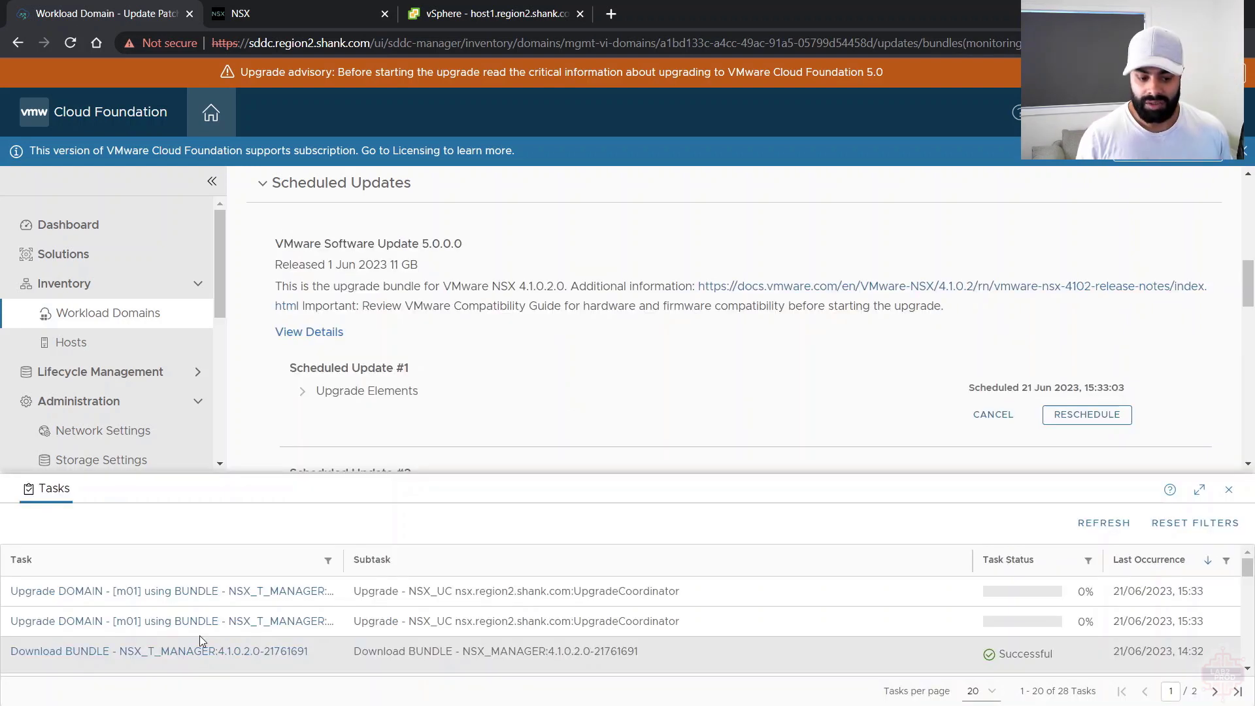
click(332, 10)
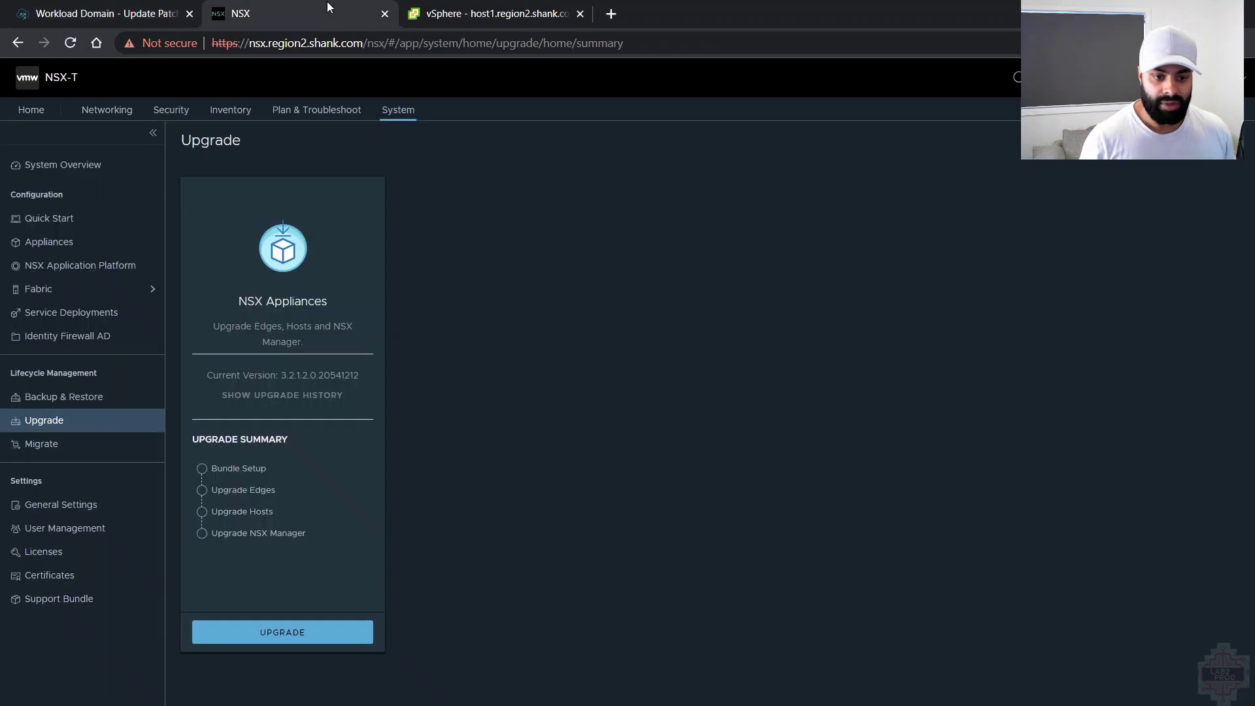
right_click(546, 483)
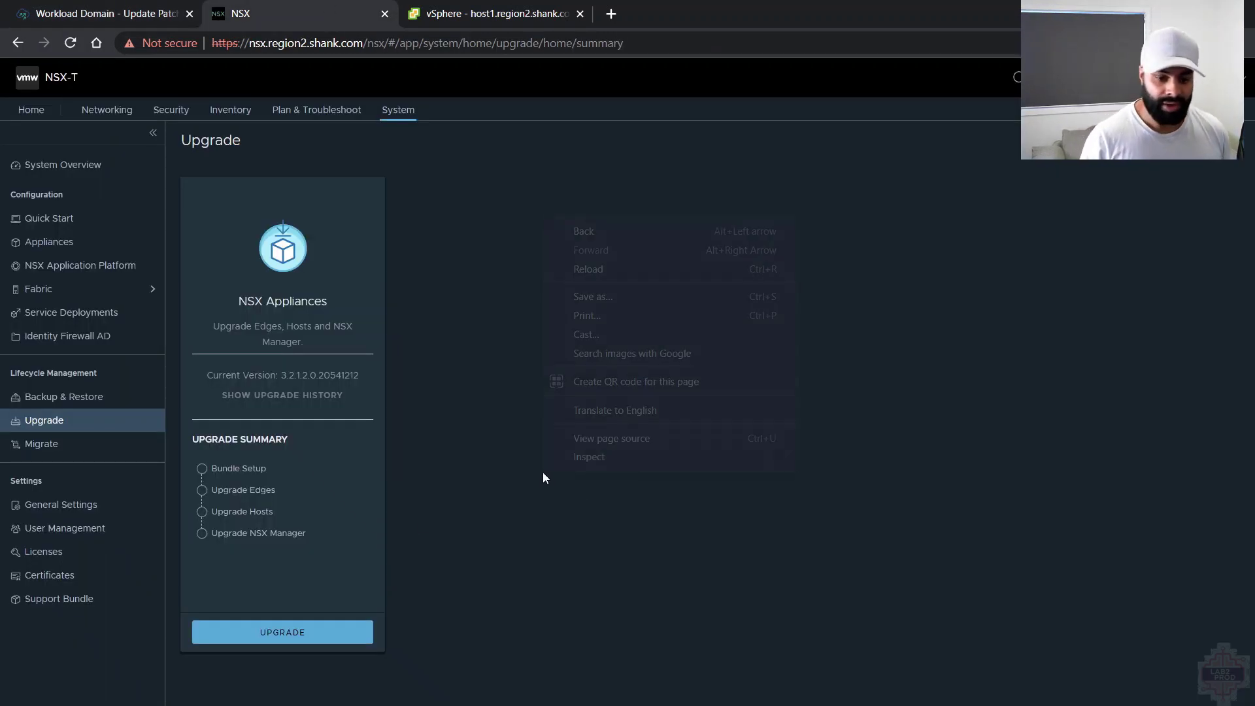
click(612, 271)
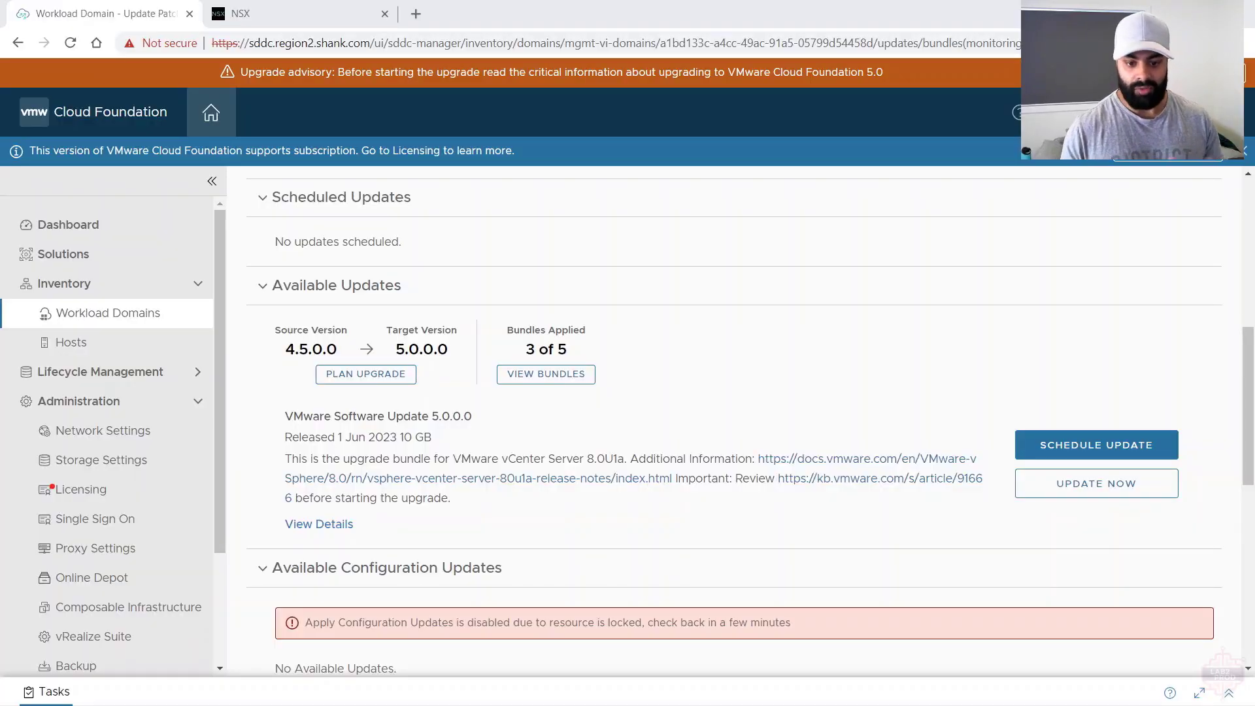
Review the m01 bundle order and the full task history, and check the appliance upgrade in NSX
click(560, 374)
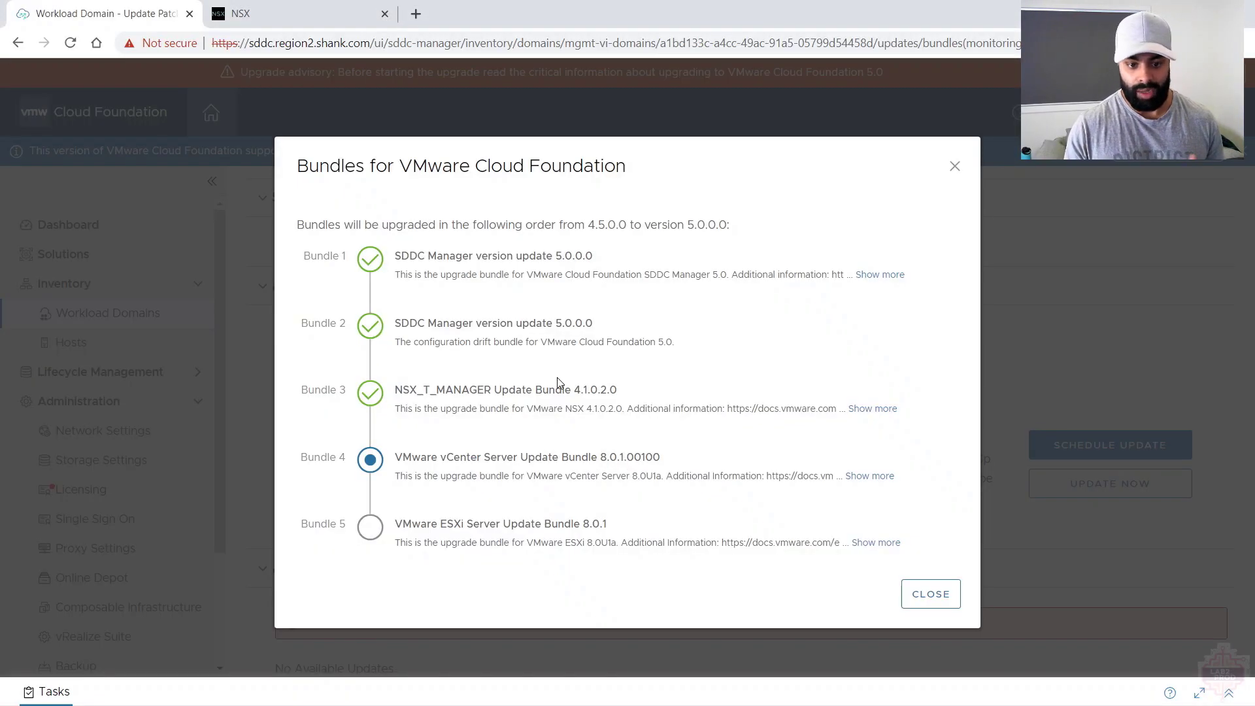
click(954, 604)
click(1228, 694)
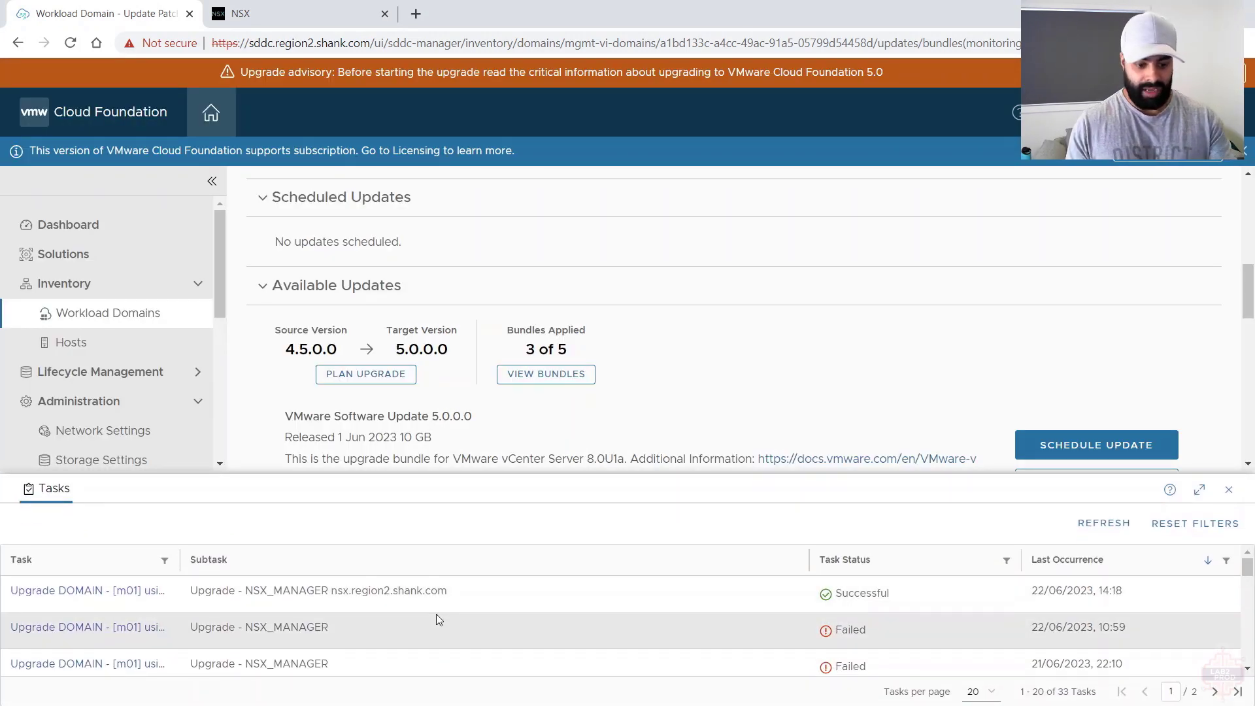
click(1199, 490)
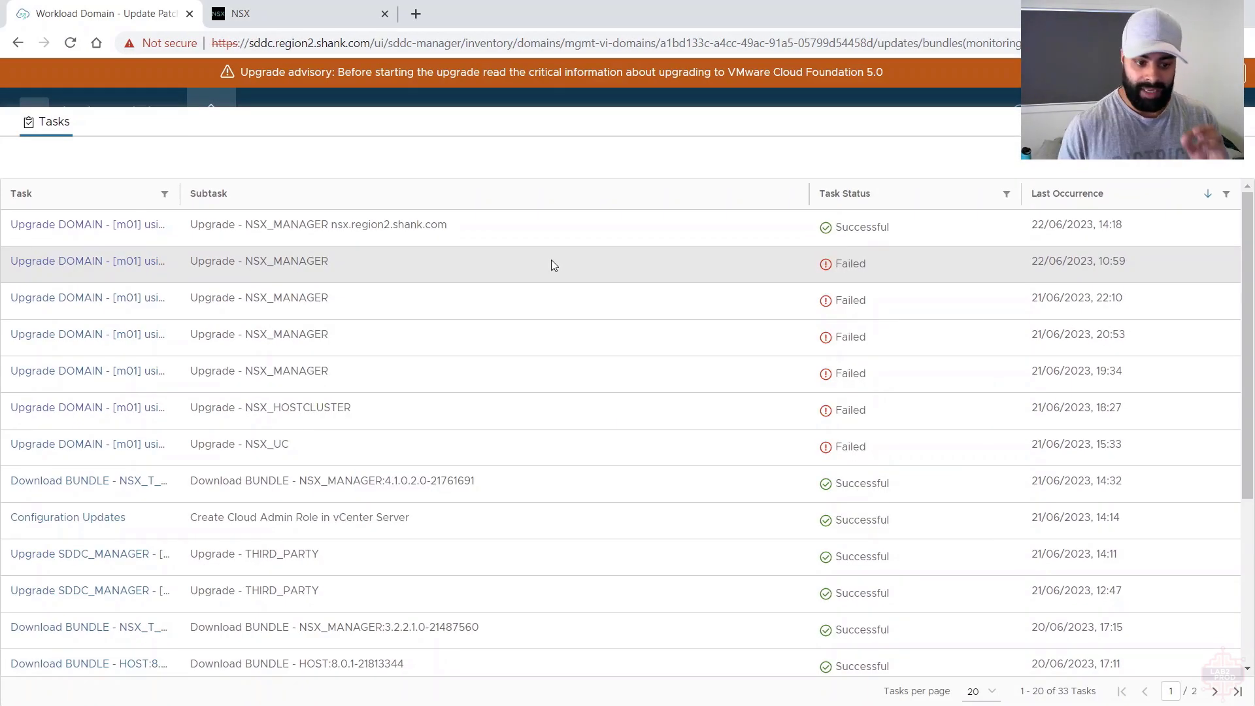
click(301, 8)
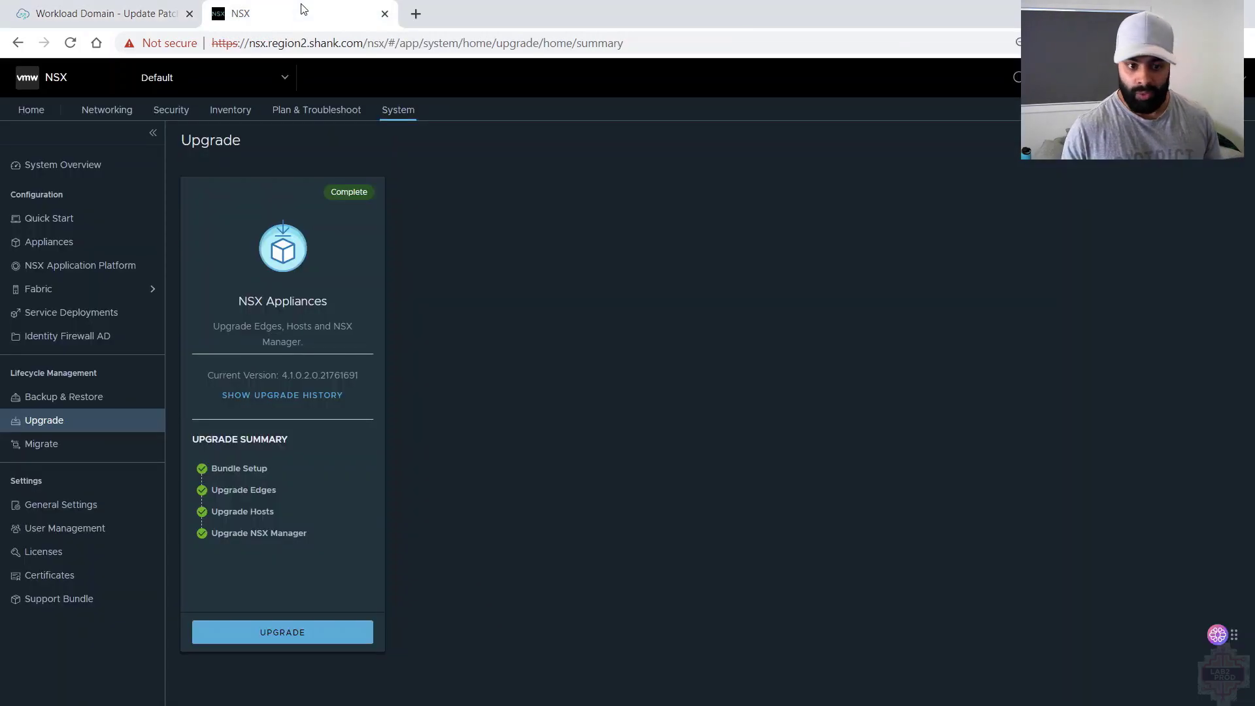
click(281, 633)
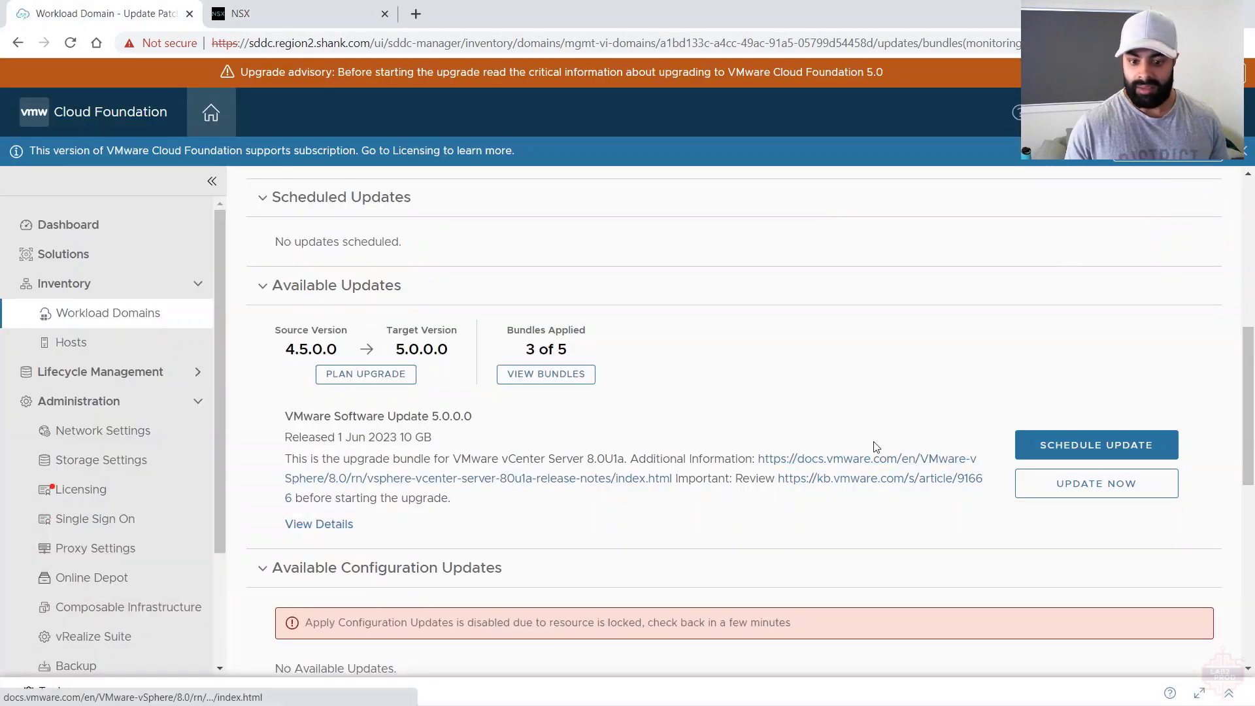
Start the vCenter Server 8.0U1a update of m01 immediately, confirm the backup prerequisite, and proceed past the migration-based upgrade introduction
scroll(834, 434, down, 1)
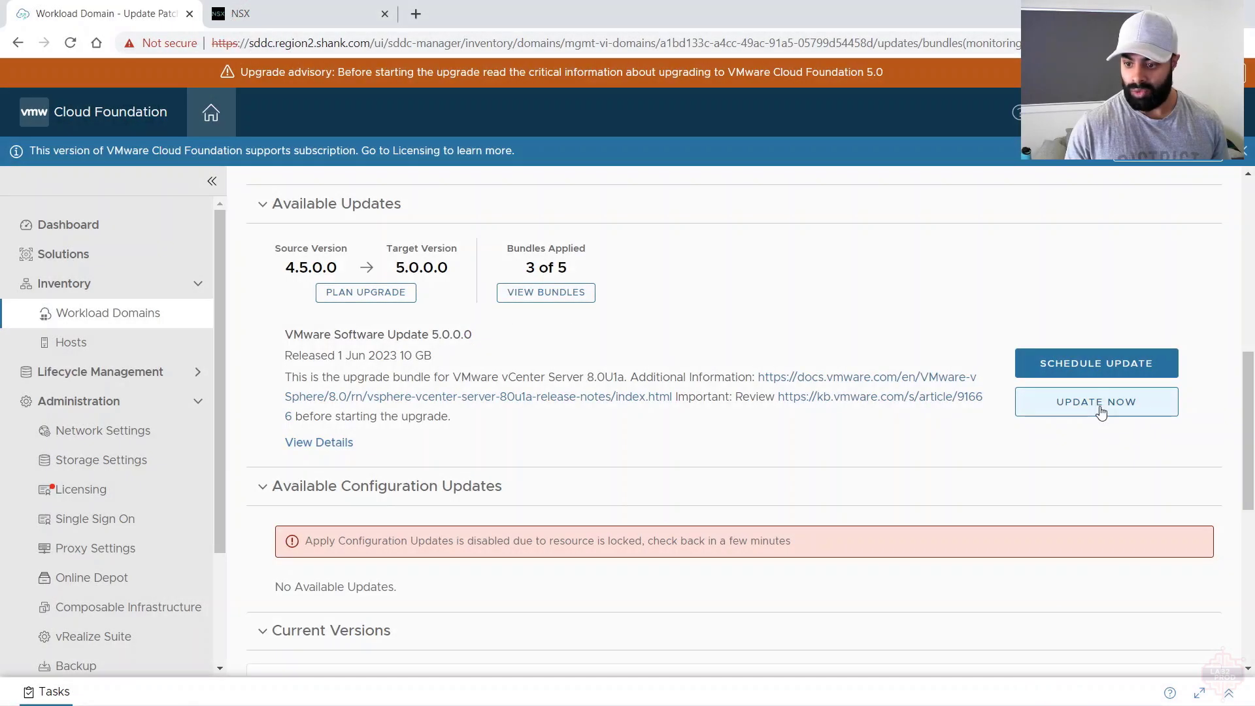
click(1100, 412)
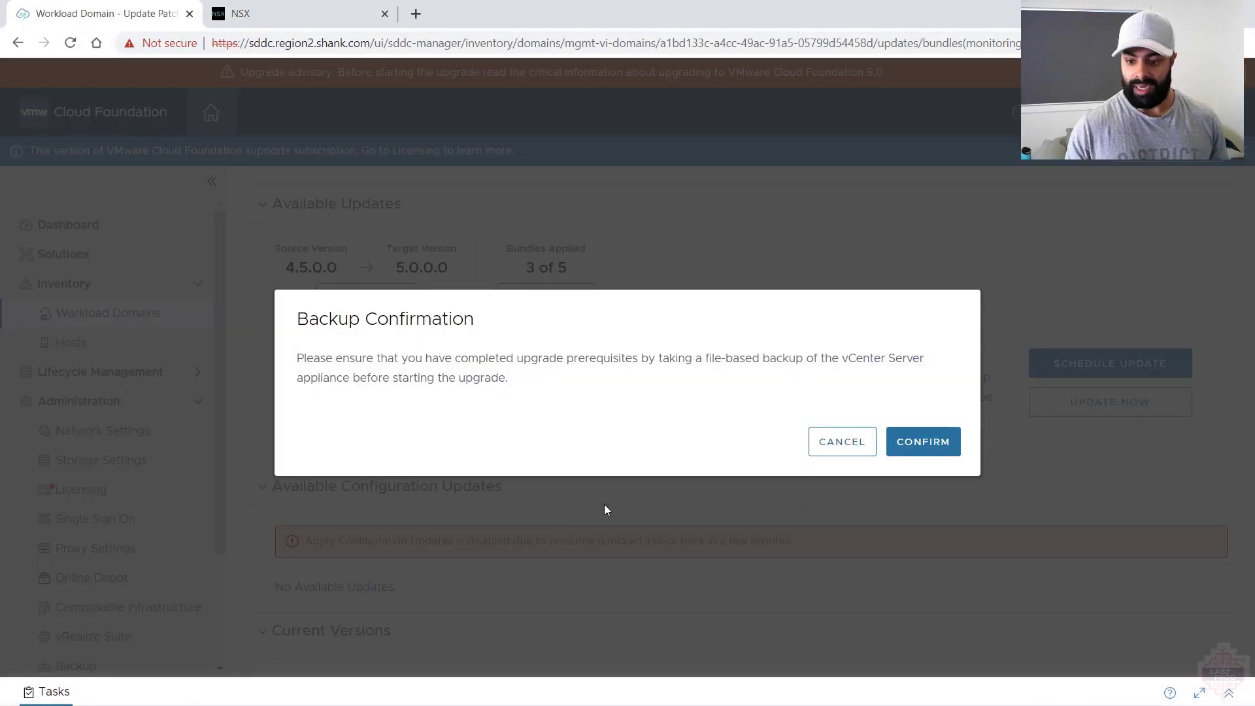
click(921, 440)
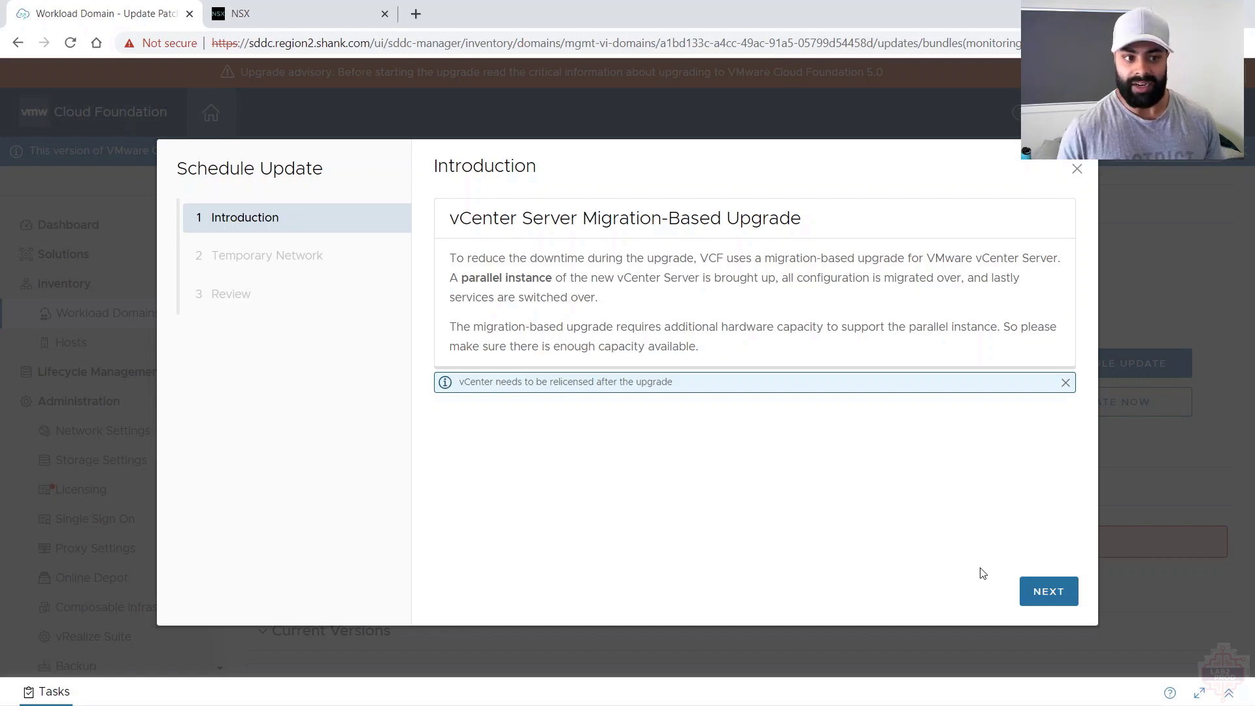
click(1048, 591)
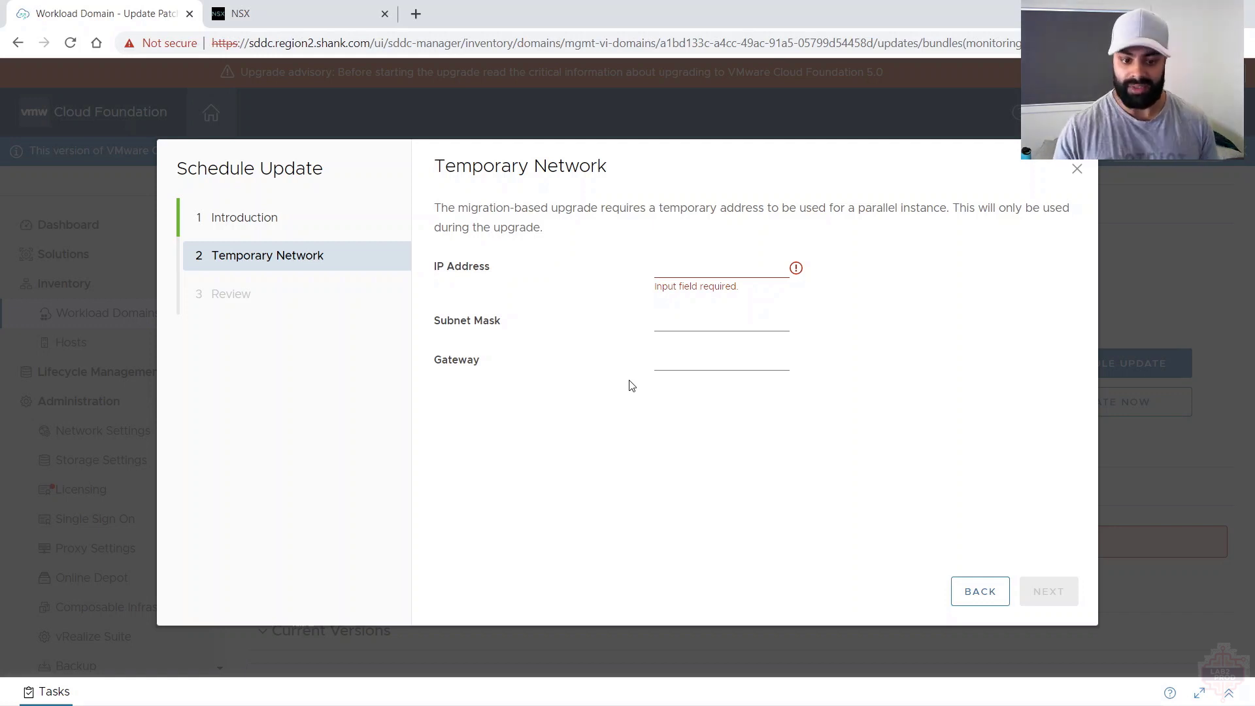
Set the temporary network to IP address 172.16.0.202, subnet mask 255.255.255.0 and gateway 172.16.0.1, and submit the vCenter Server update
click(695, 269)
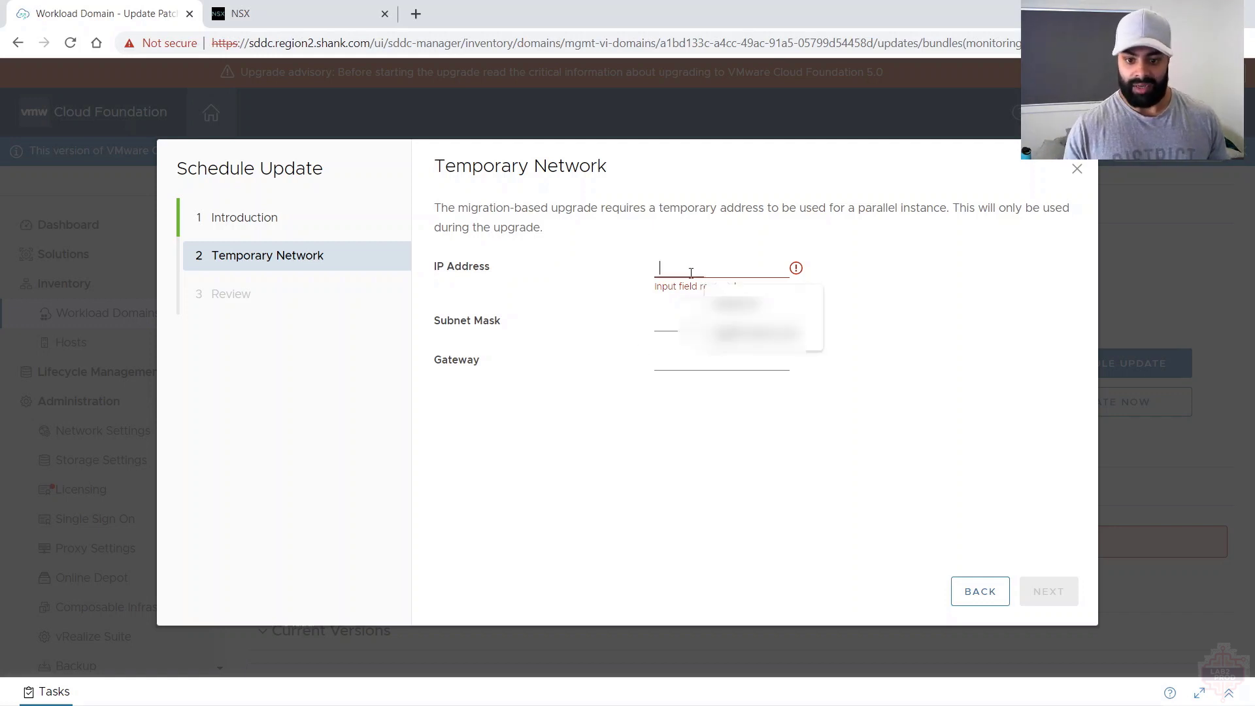
text(172.16.0.1)
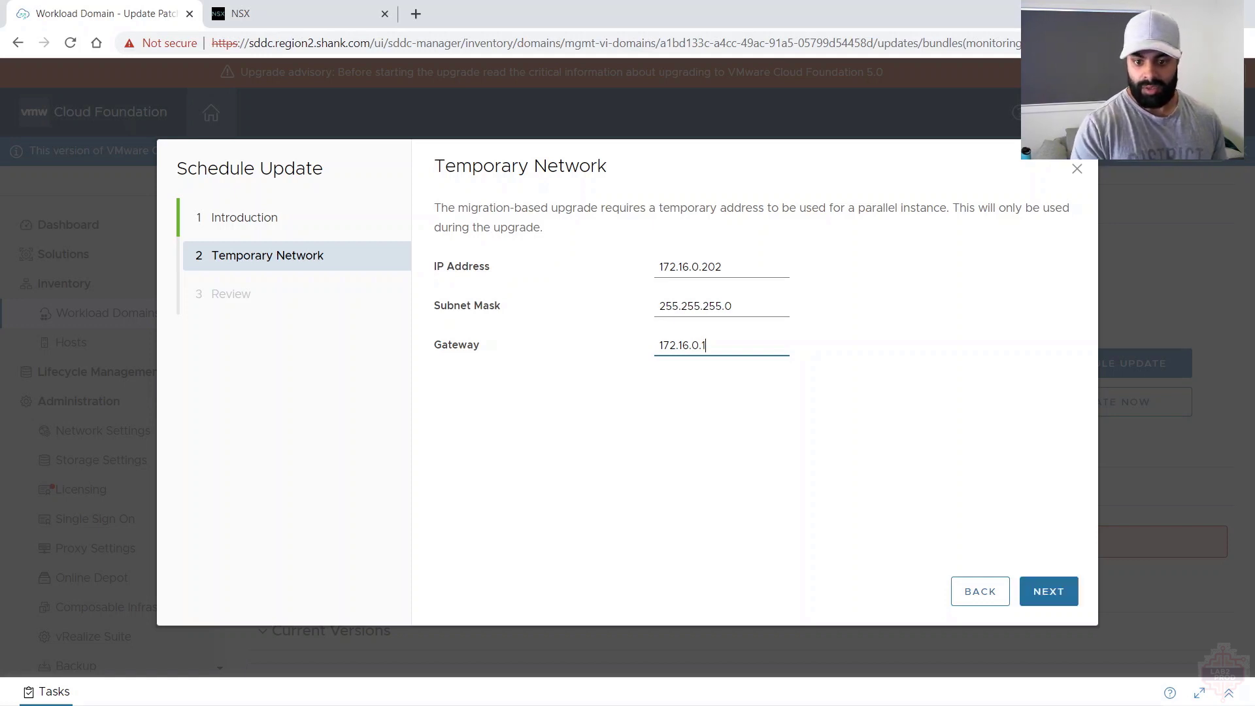
click(1039, 587)
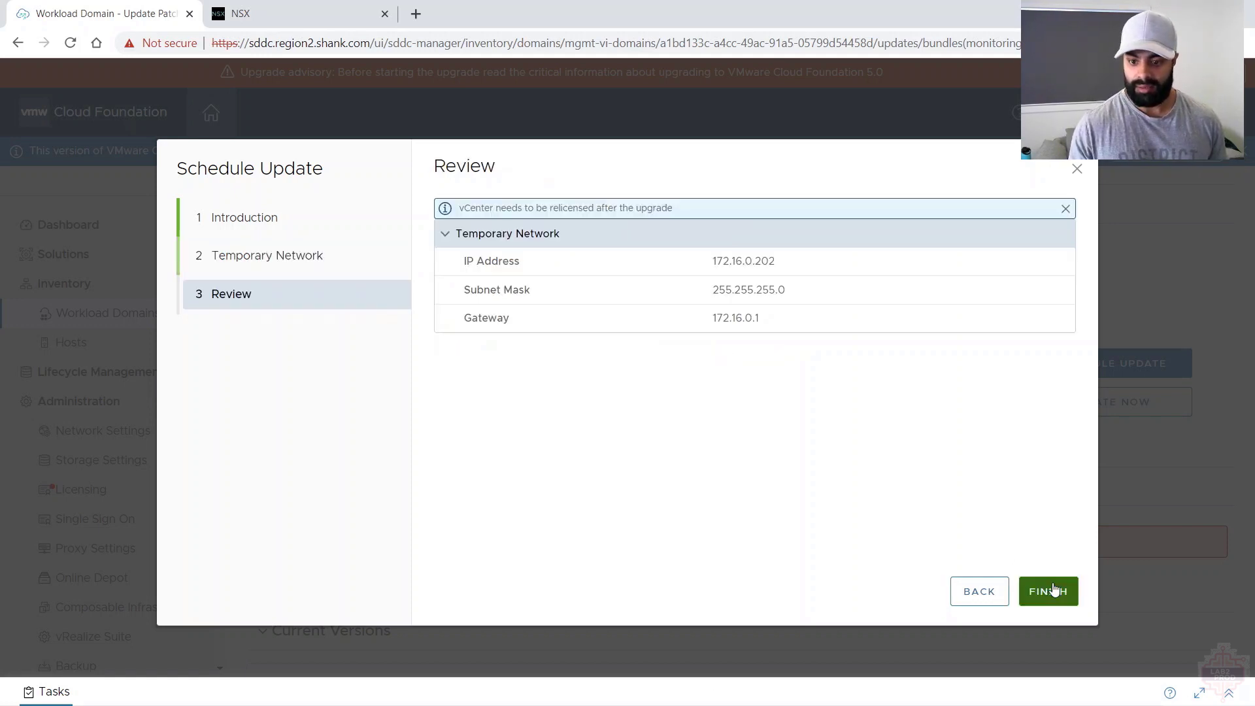
click(1059, 585)
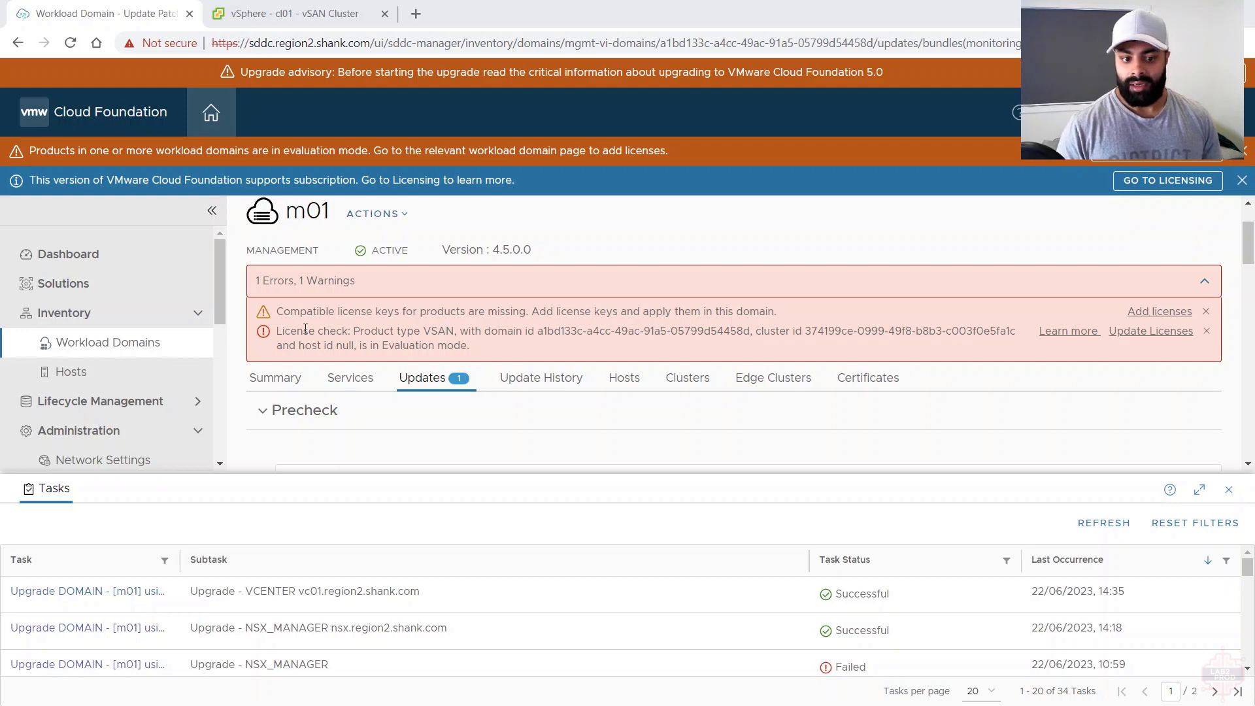
Switch to vSphere Client and check the cl01 vSAN license, and inspect the old and new vc01 virtual machines and vSphere version
click(295, 13)
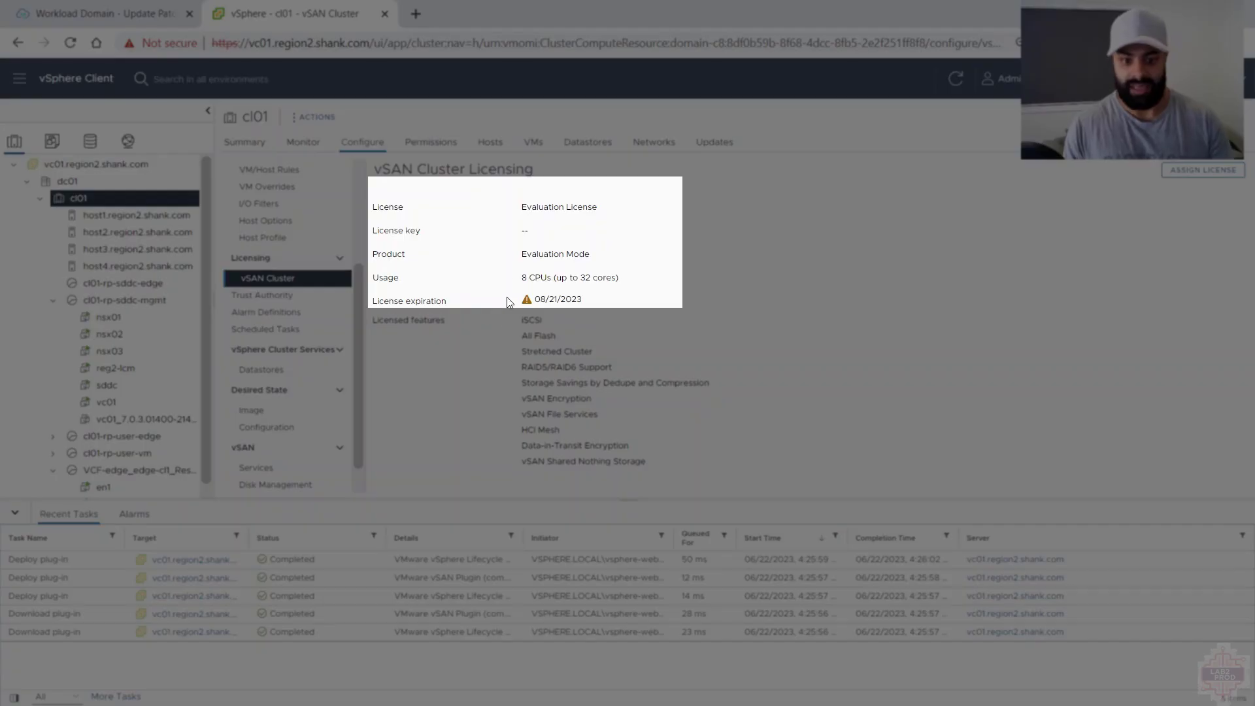
drag(521, 255, 590, 256)
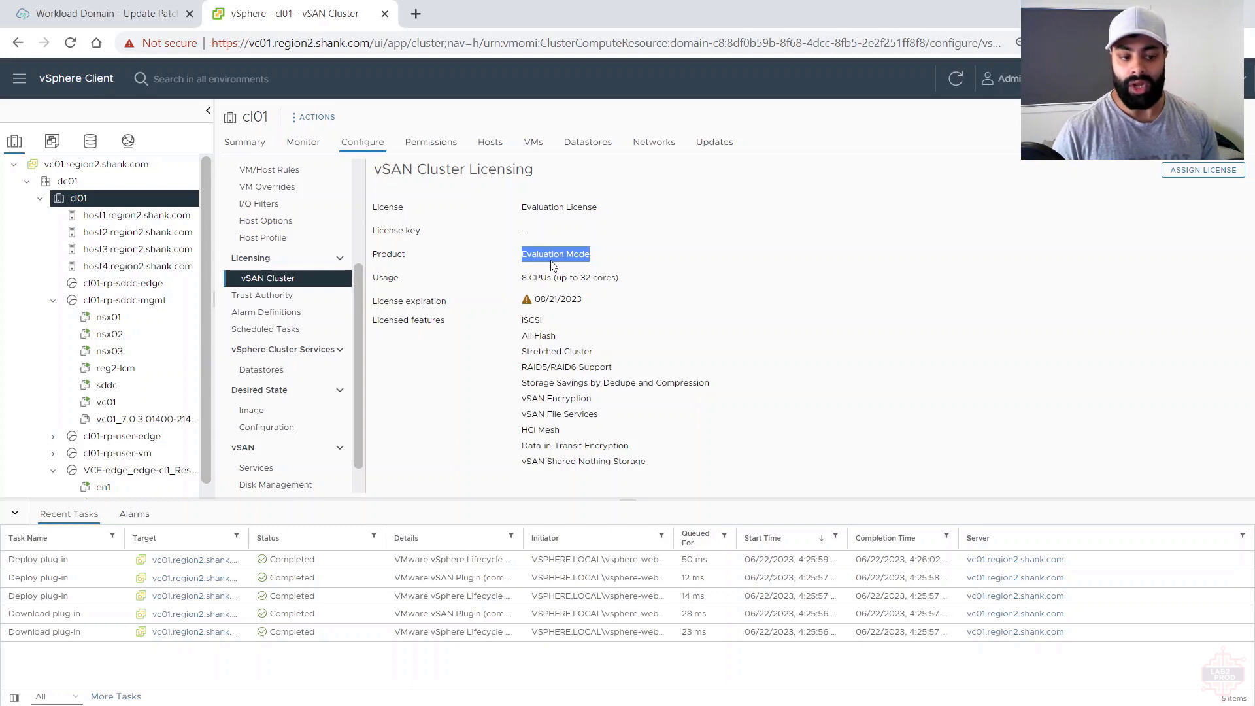
click(114, 419)
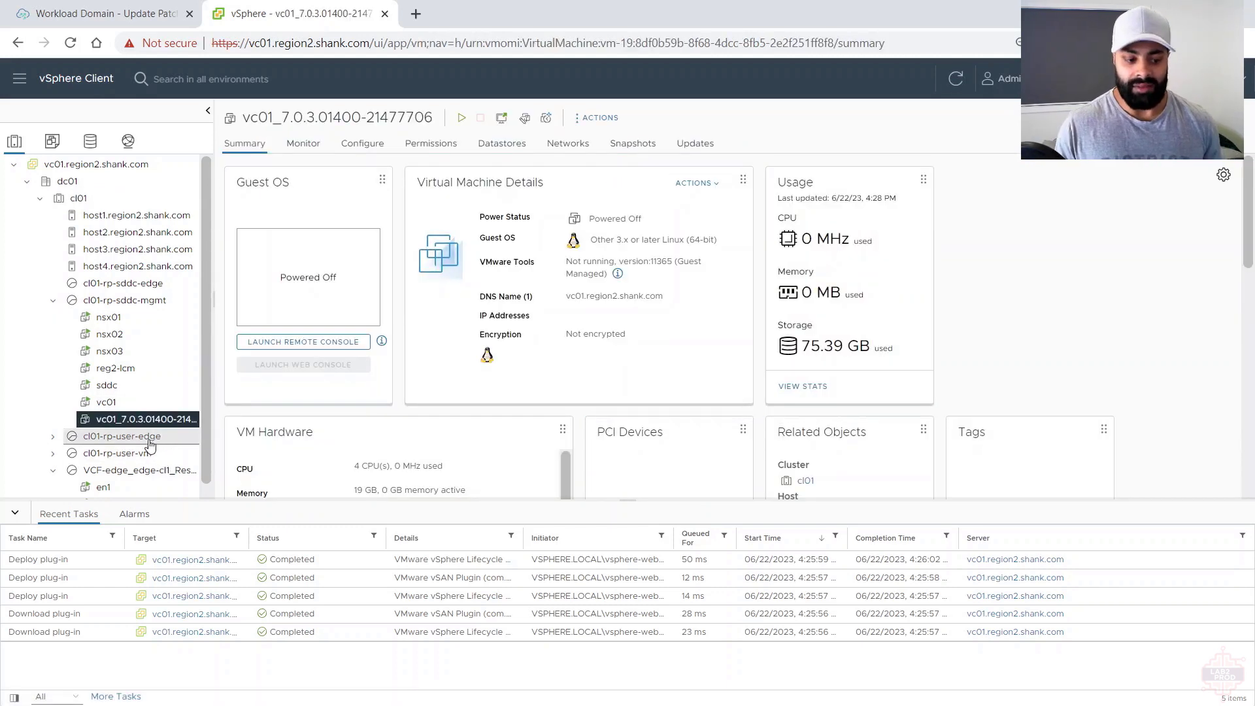
click(158, 407)
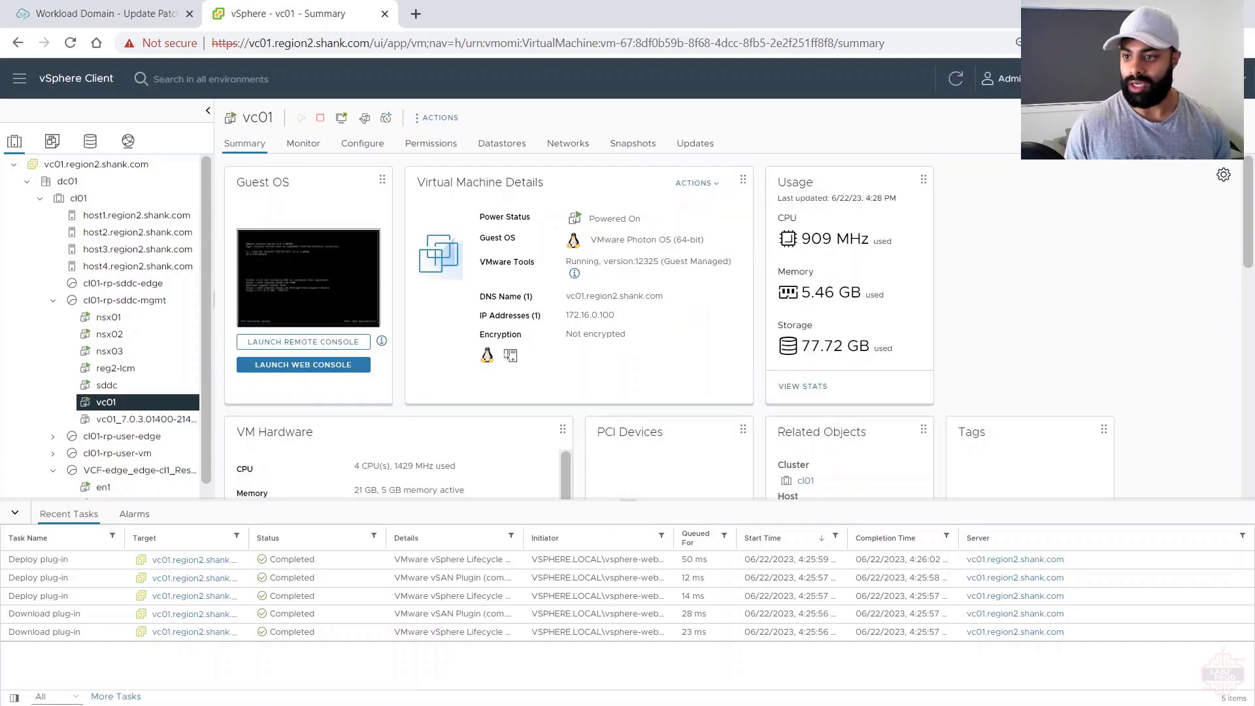
click(1232, 78)
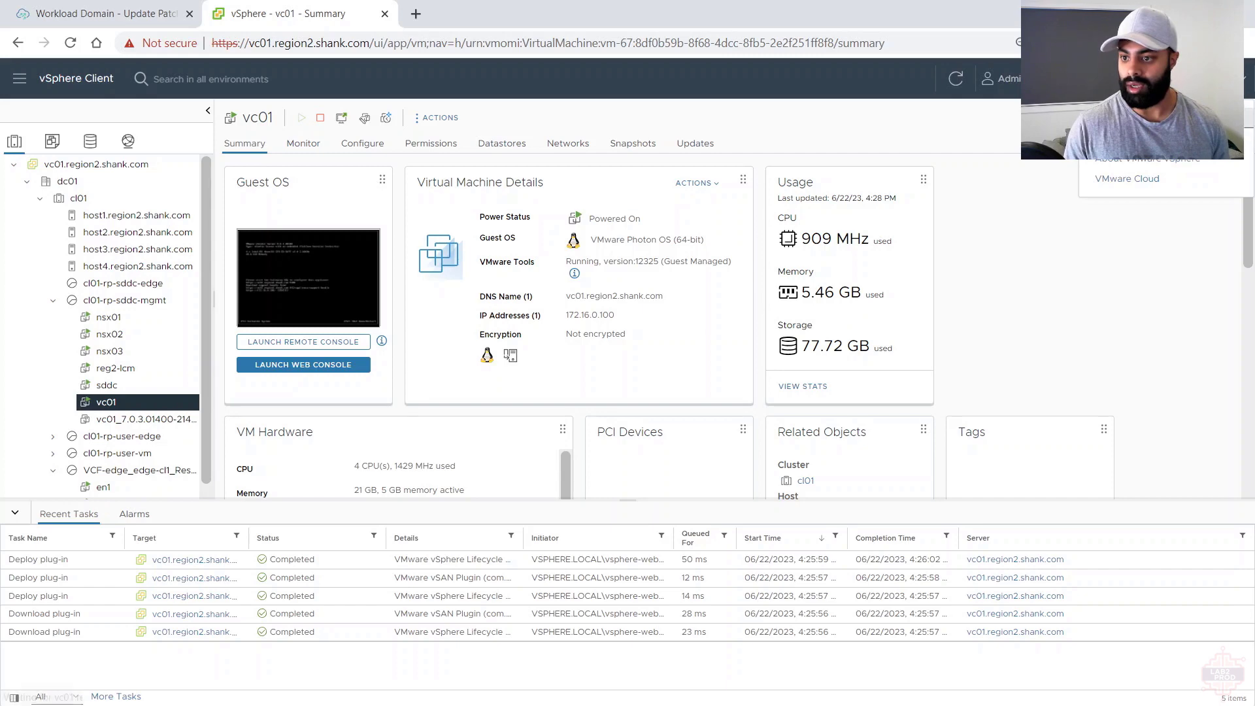
click(1119, 168)
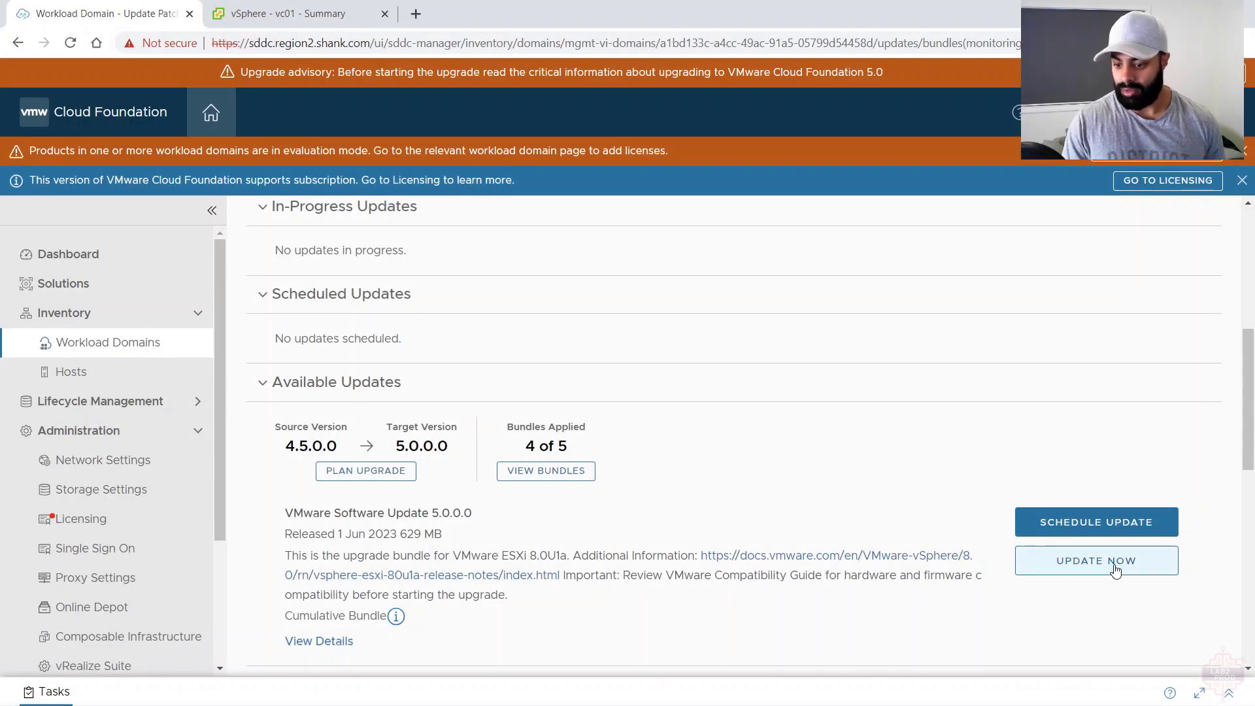
Start the VMware ESXi 8.0U1a update of m01 immediately, leaving sequential cluster upgrade, Quick Boot and offline VM evacuation disabled
click(1115, 571)
click(1043, 596)
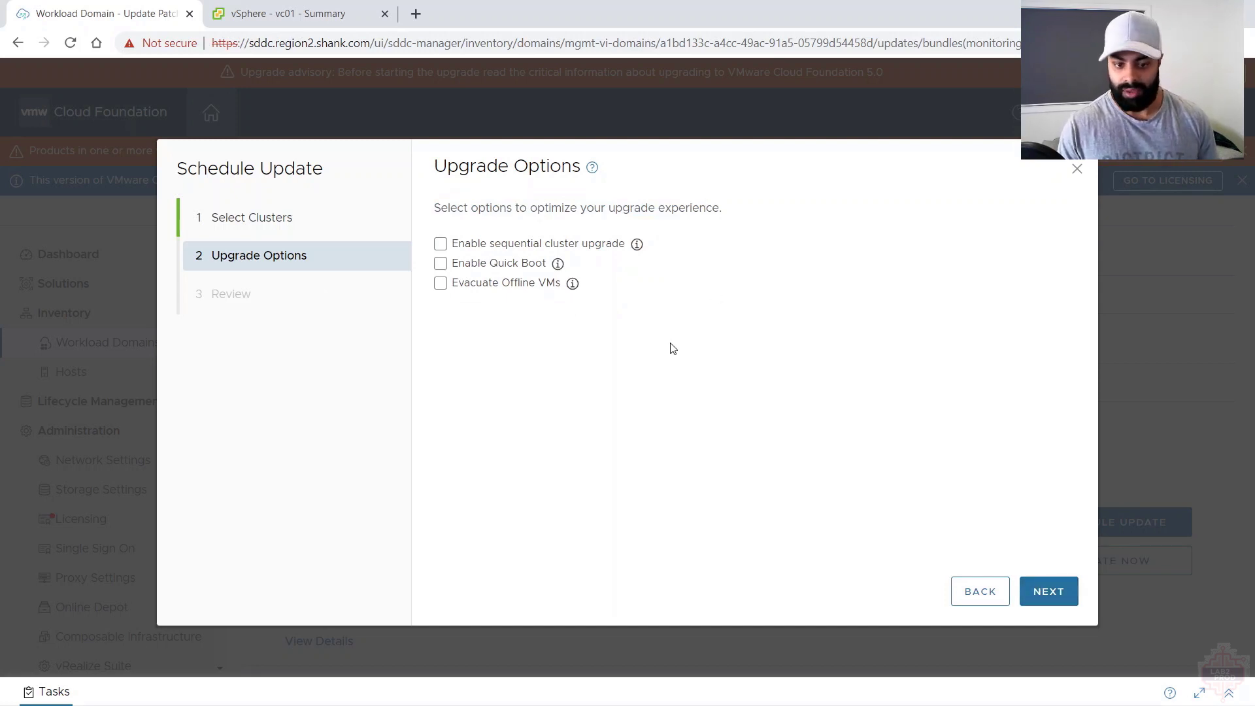
click(1050, 591)
click(1052, 592)
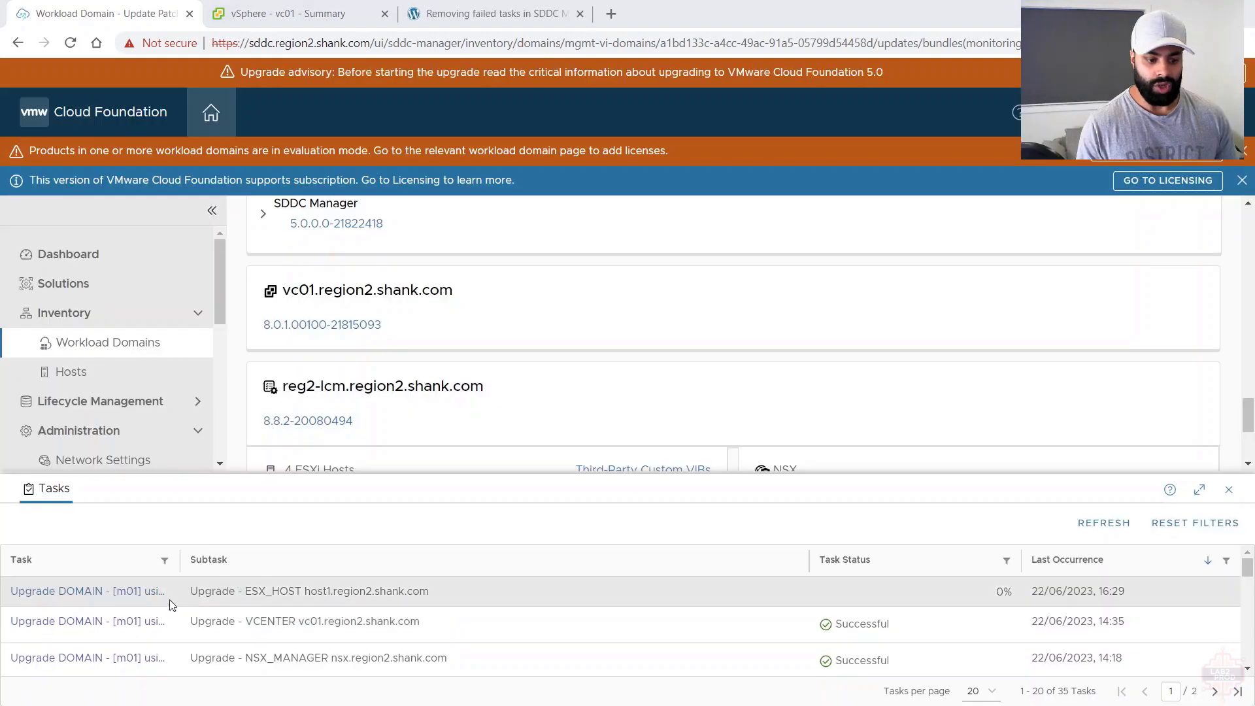
Examine the host subtasks of the m01 HOST:8.0.1-21813344 bundle upgrade and the recent tasks in vSphere Client
click(140, 593)
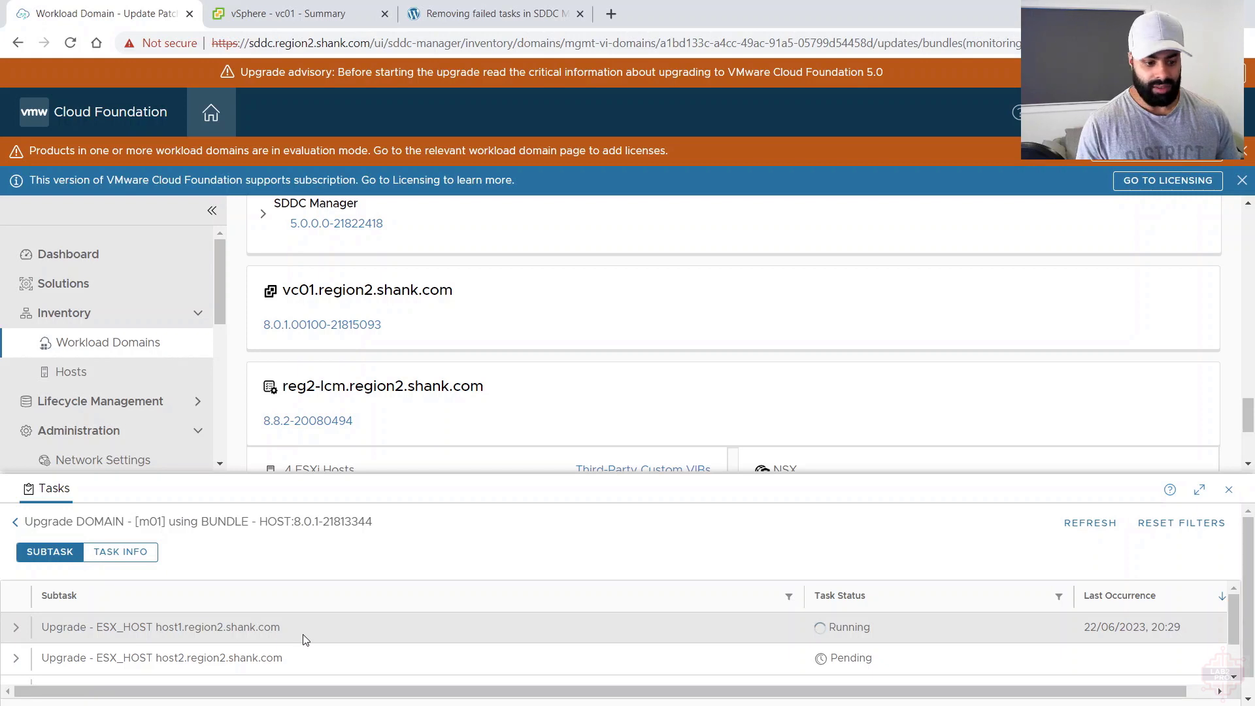
scroll(303, 634, down, 1)
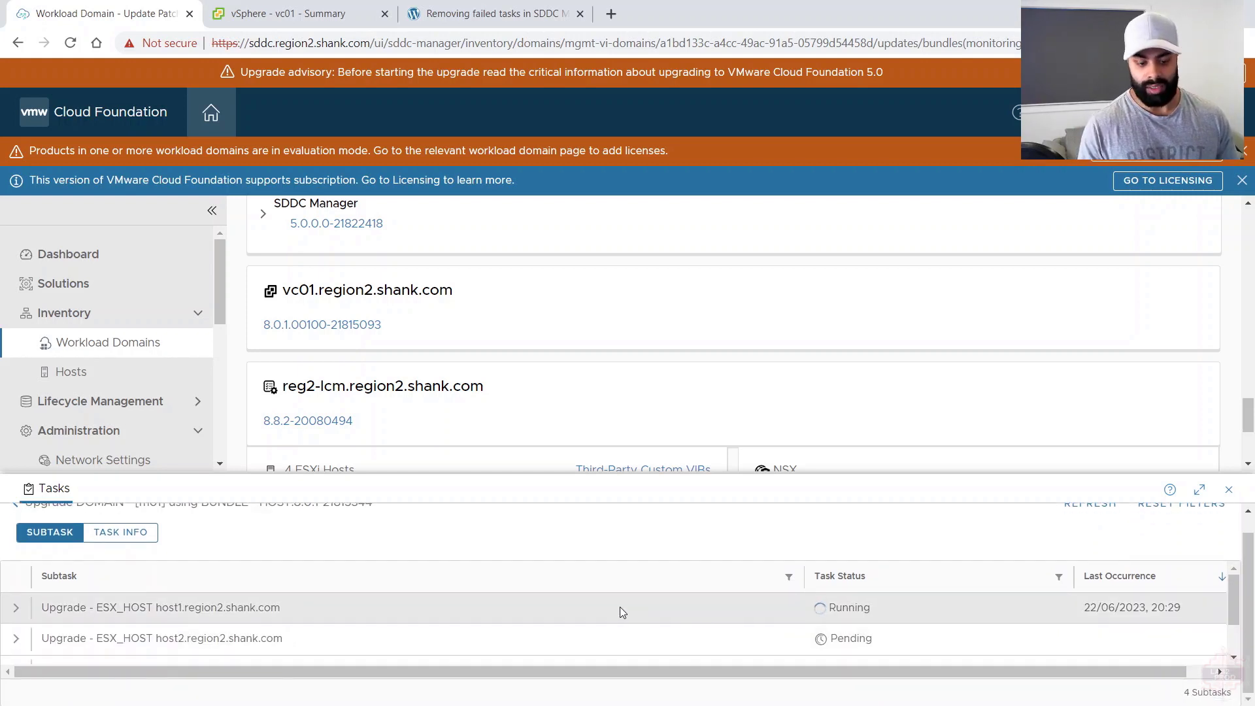
click(287, 13)
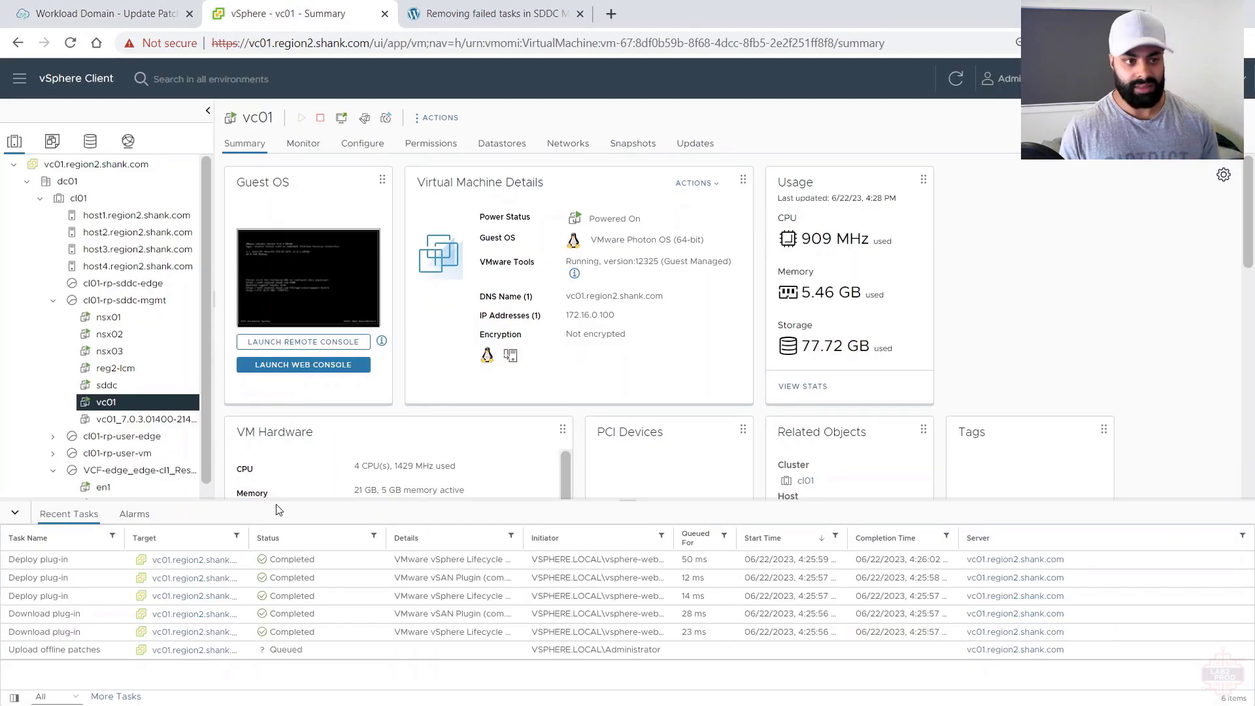
click(65, 12)
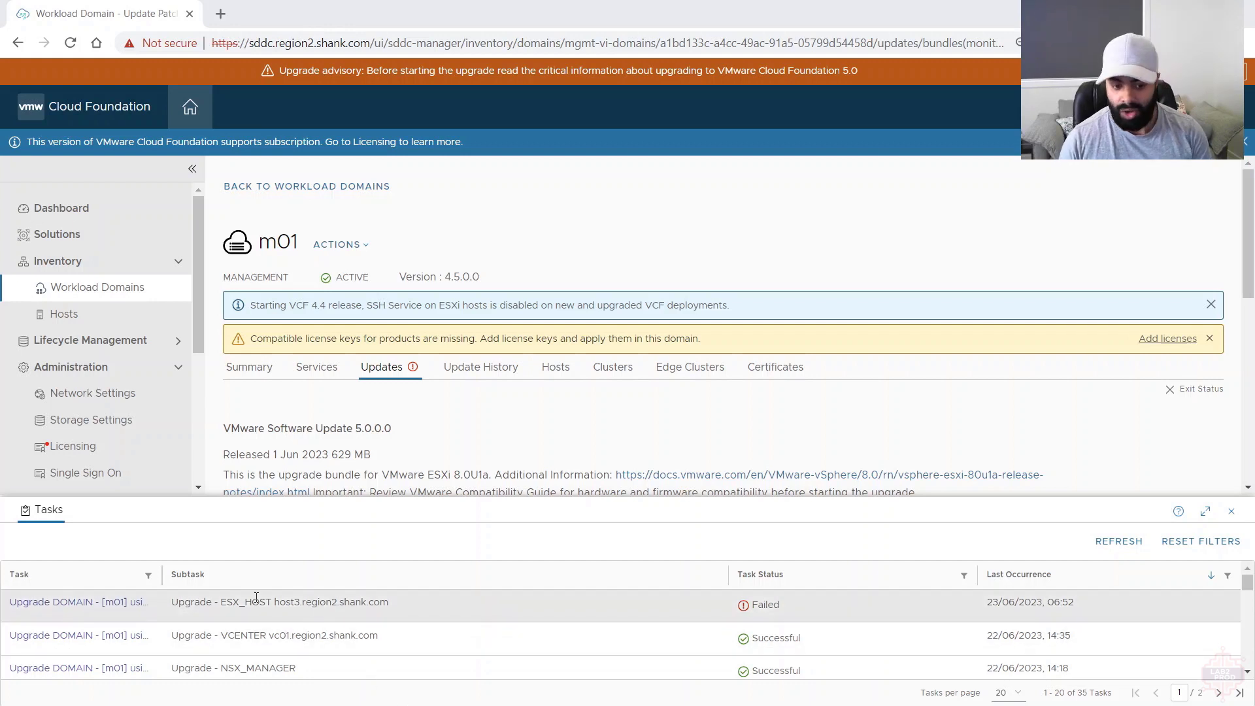
click(105, 602)
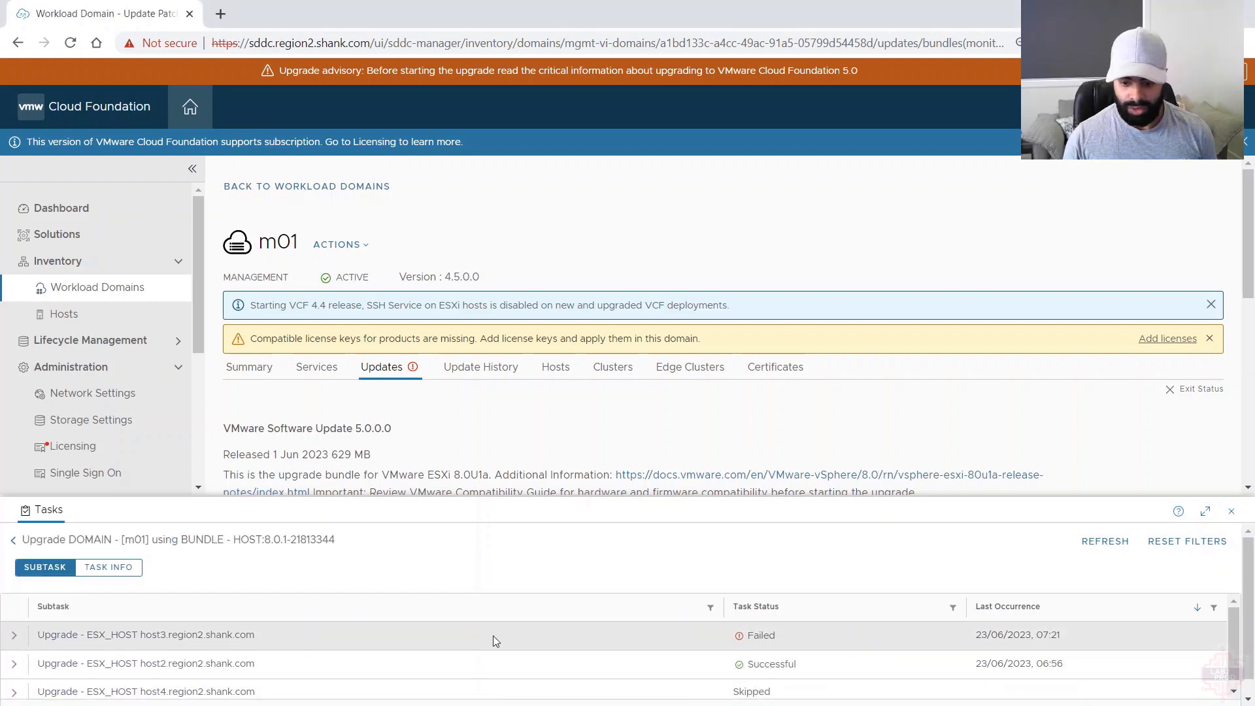
Review the host subtasks of the m01 ESXi bundle upgrade, and check host3's ESXi version in the SDDC Manager host inventory
scroll(453, 638, down, 1)
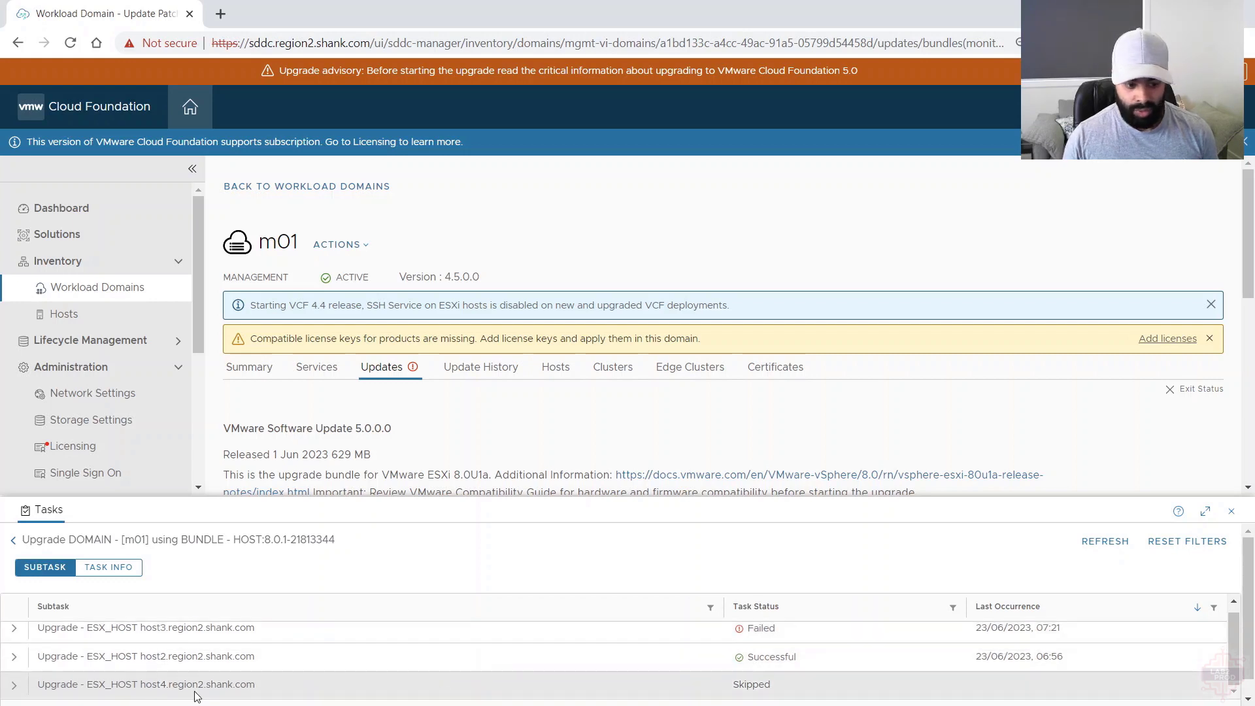
drag(132, 657, 281, 657)
click(602, 637)
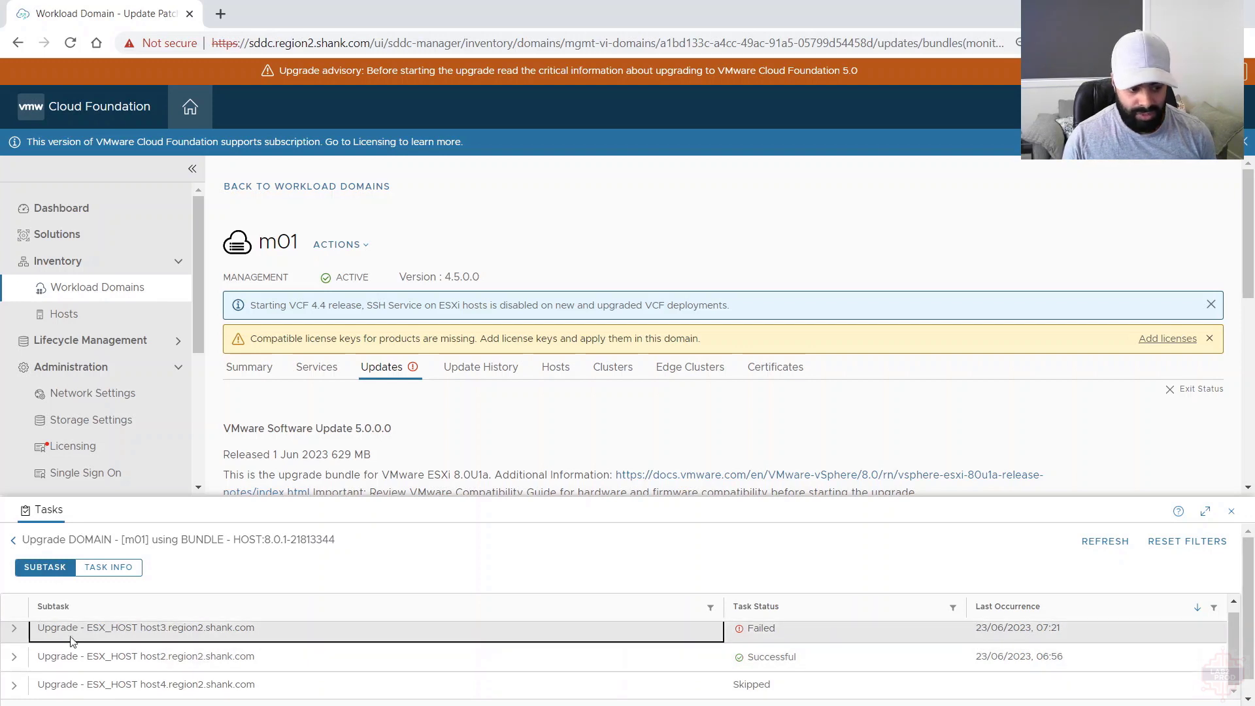
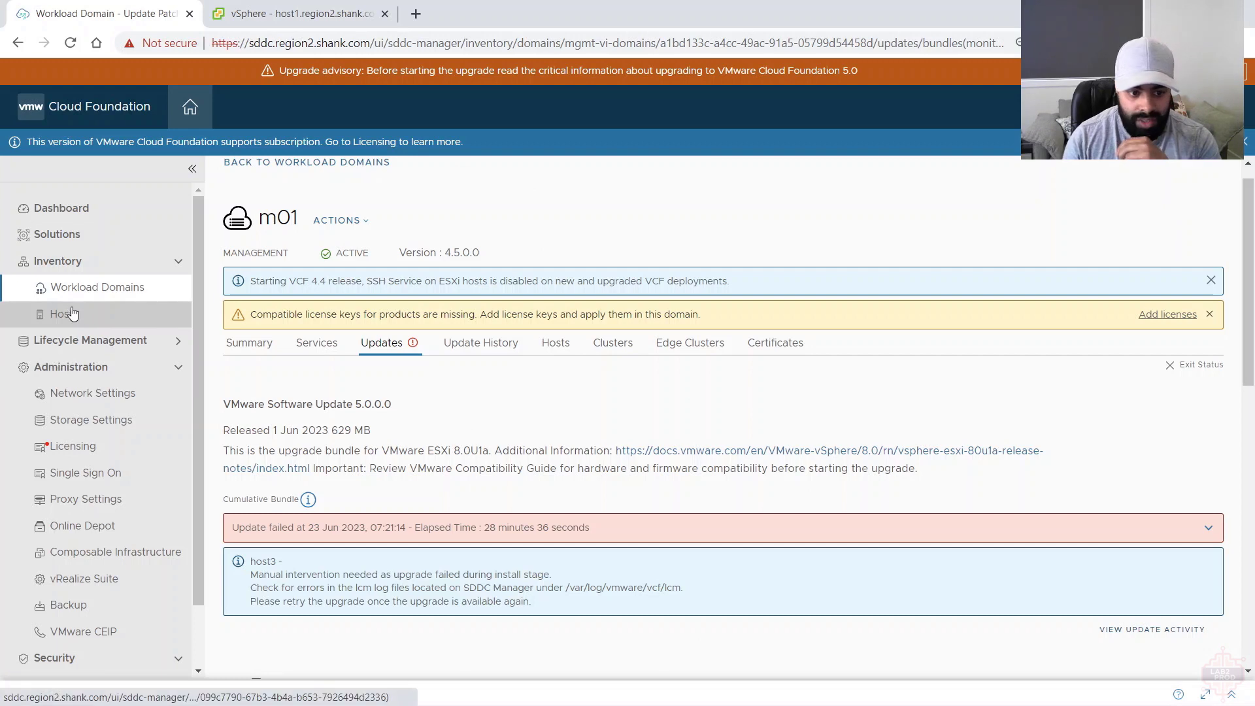
click(72, 311)
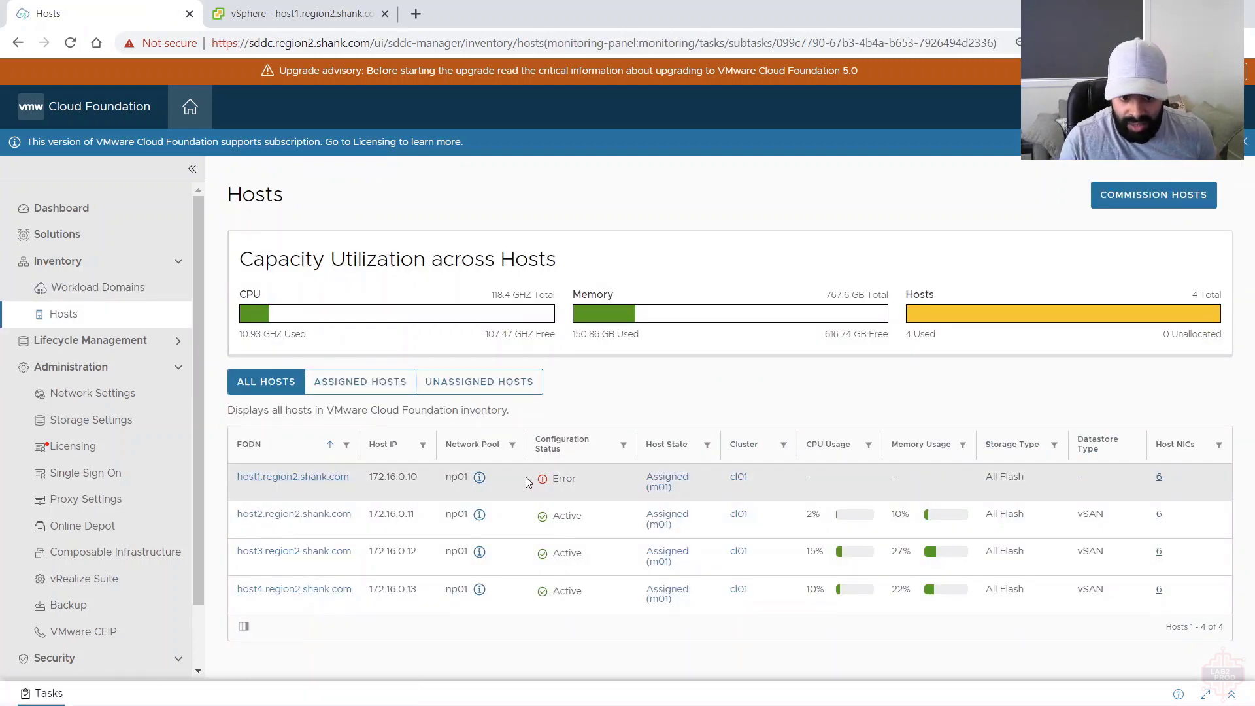
click(290, 554)
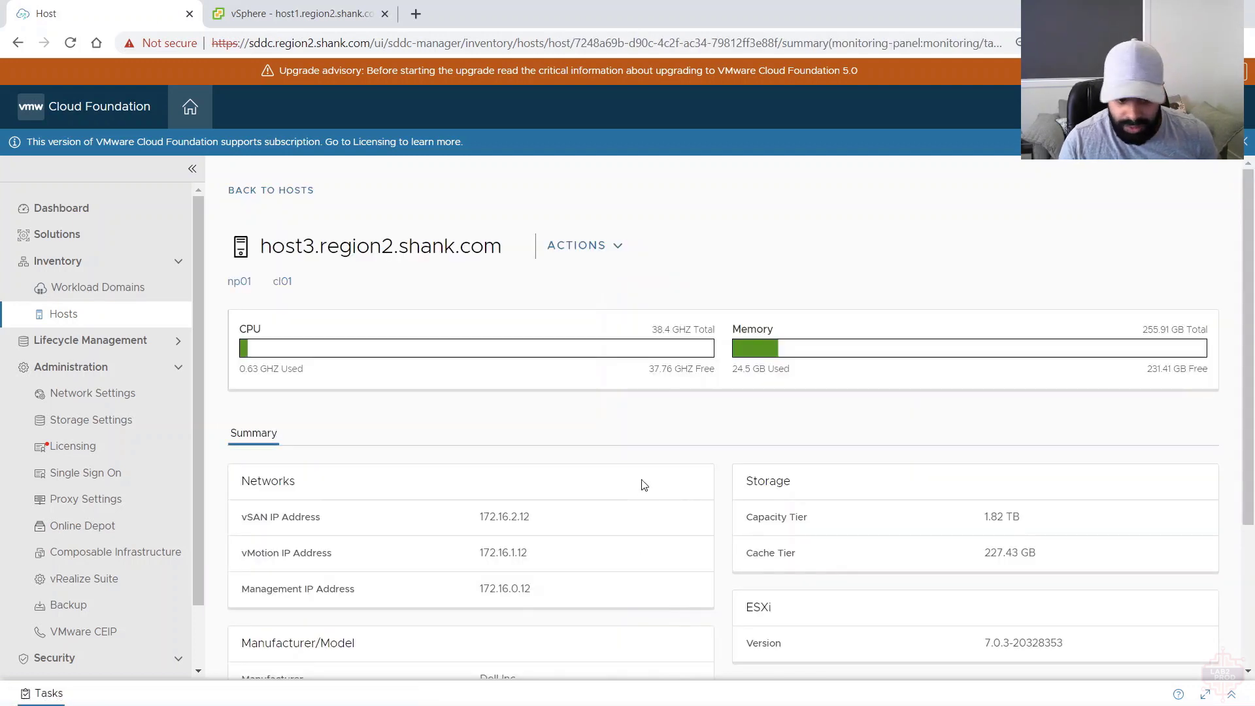
scroll(914, 516, down, 2)
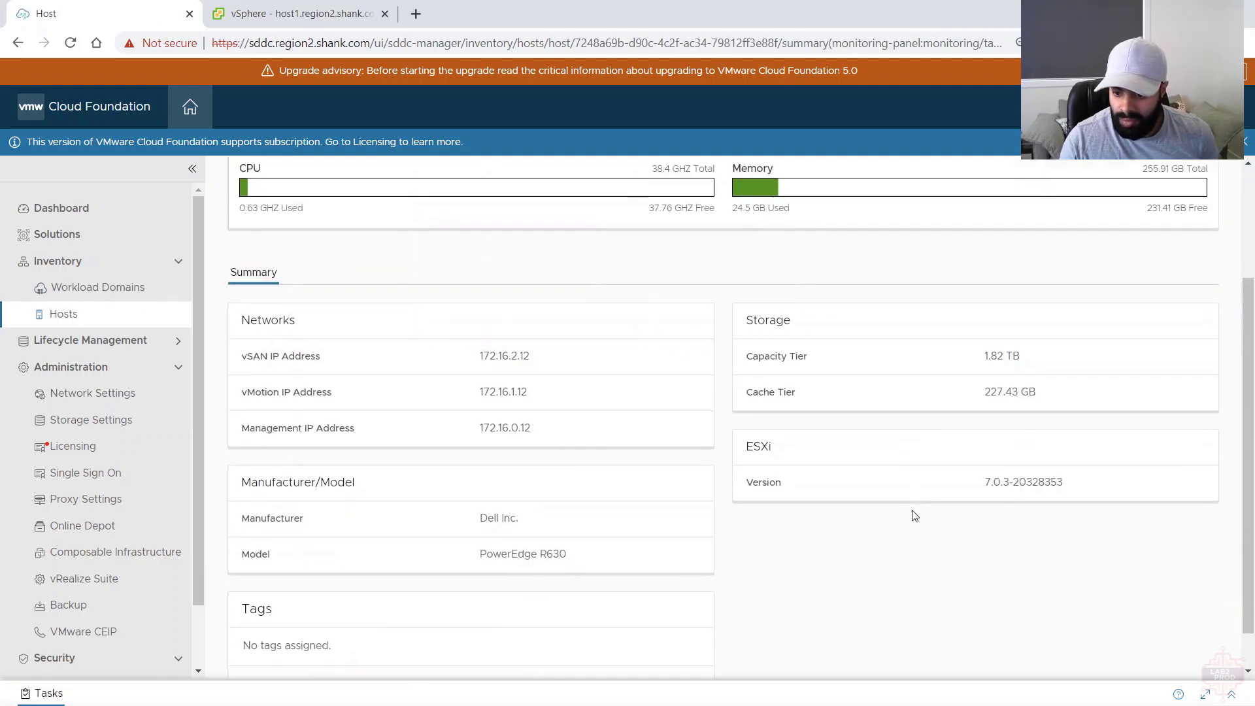
drag(983, 479, 1129, 532)
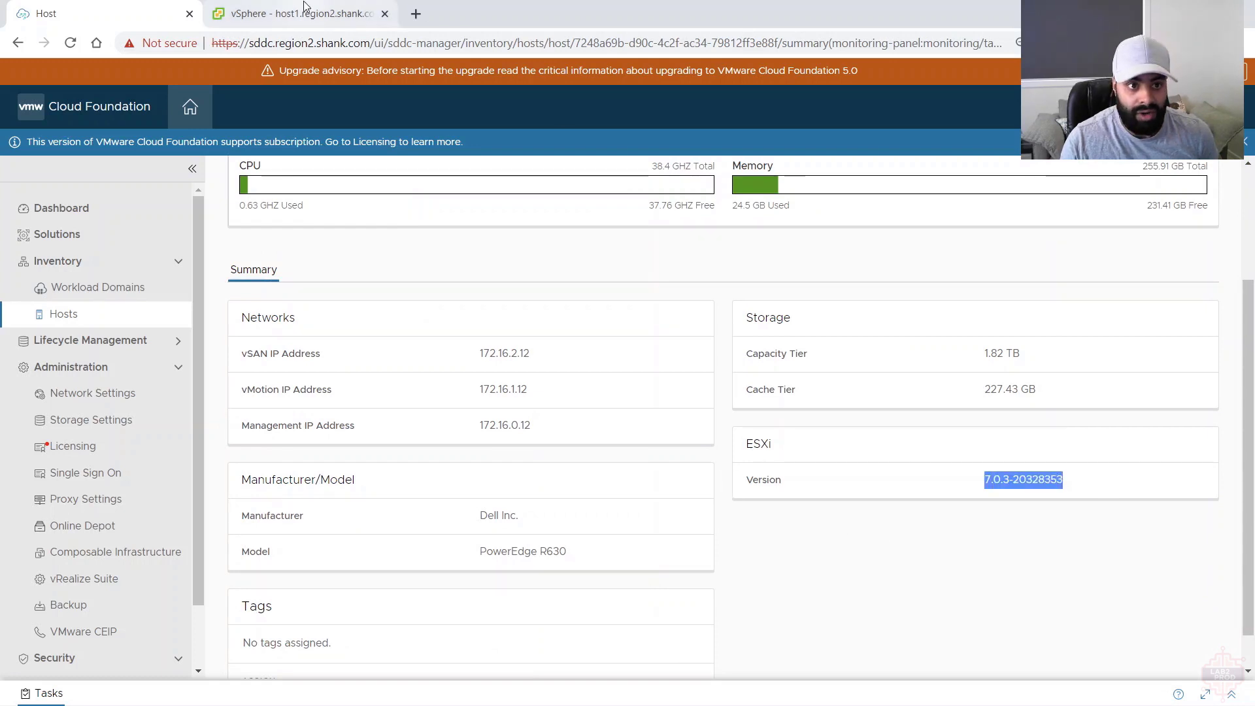
Switch to vSphere Client and check host3's hypervisor version on its summary, then return to SDDC Manager
click(303, 9)
click(134, 249)
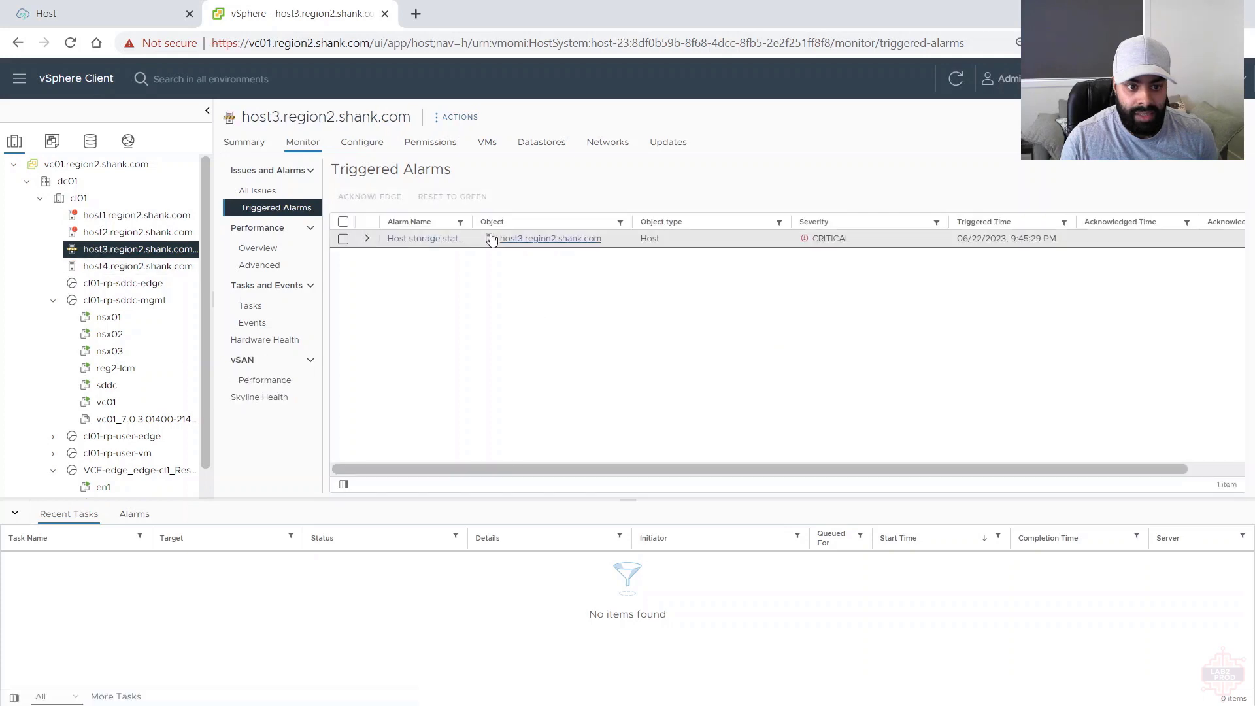
click(225, 145)
drag(439, 203, 525, 241)
key(ctrl+shift+Tab)
scroll(239, 445, up, 1)
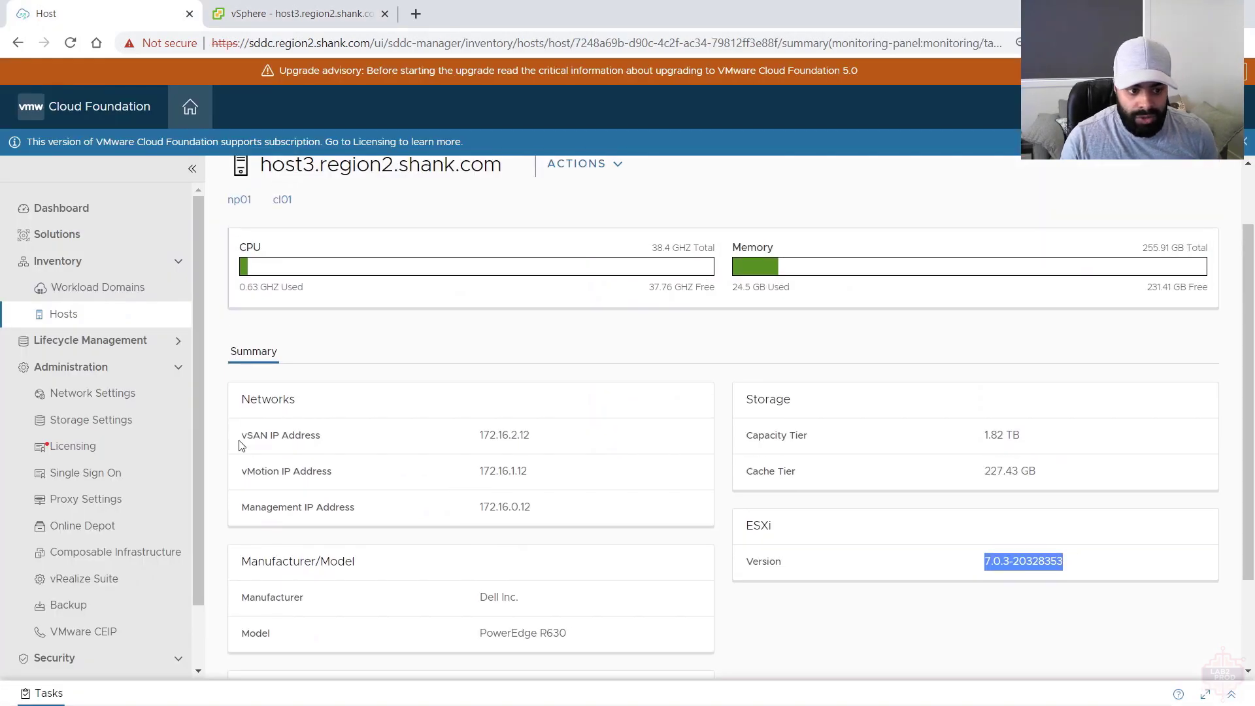
Retry the VMware ESXi 8.0U1a update of m01, leaving sequential cluster upgrade, Quick Boot and offline VM evacuation disabled
key(alt+Left)
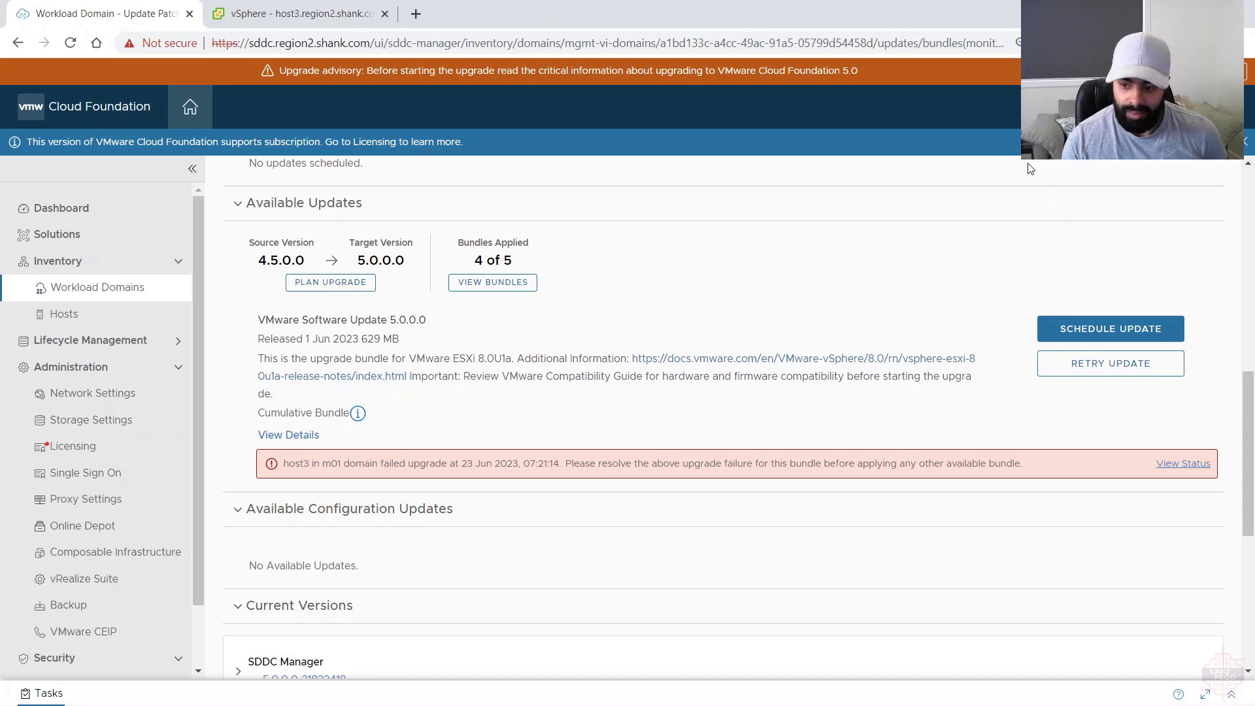
click(1052, 363)
click(1006, 595)
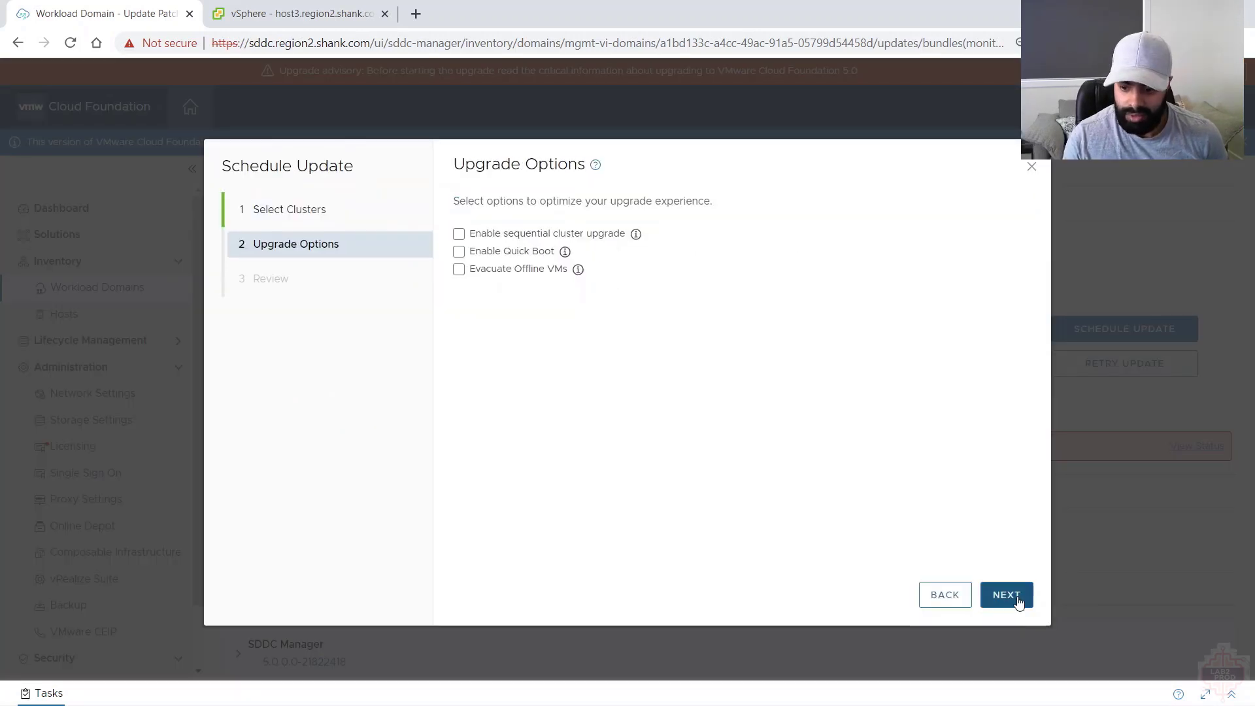
click(1007, 595)
click(1005, 595)
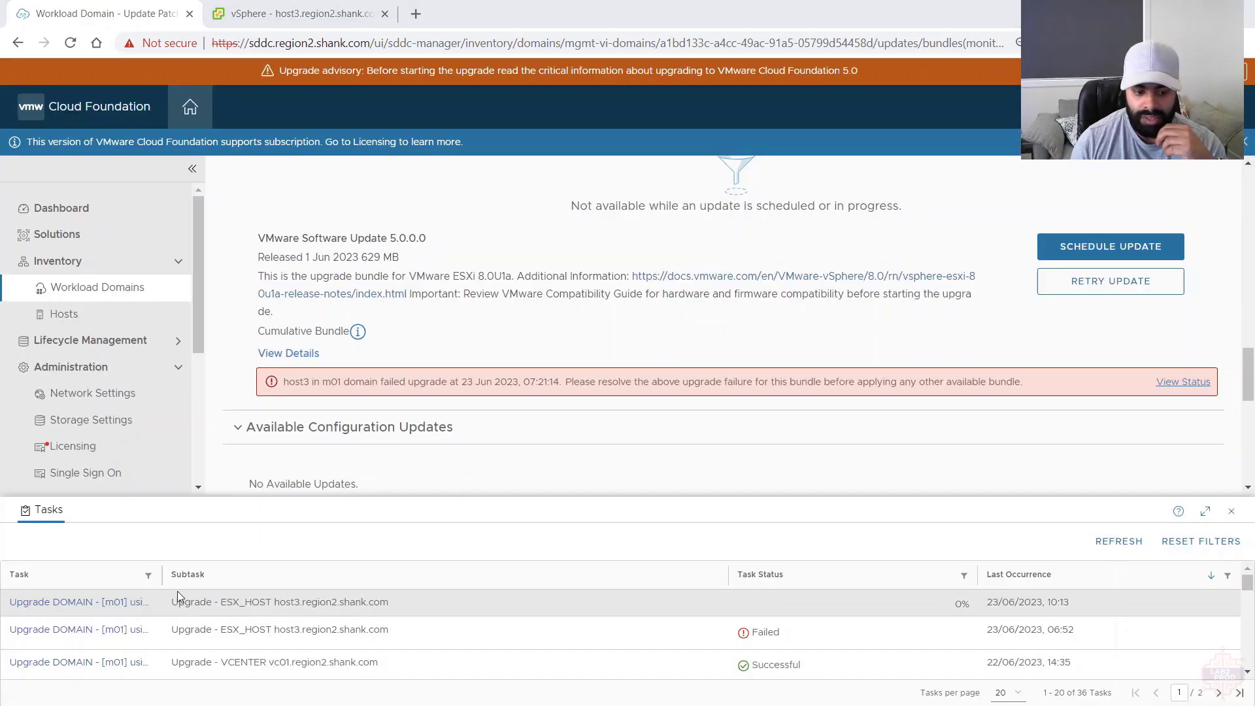
Monitor the retried host3 and host4 upgrade subtasks in SDDC Manager and the hosts' state and recent tasks in vSphere Client
click(75, 607)
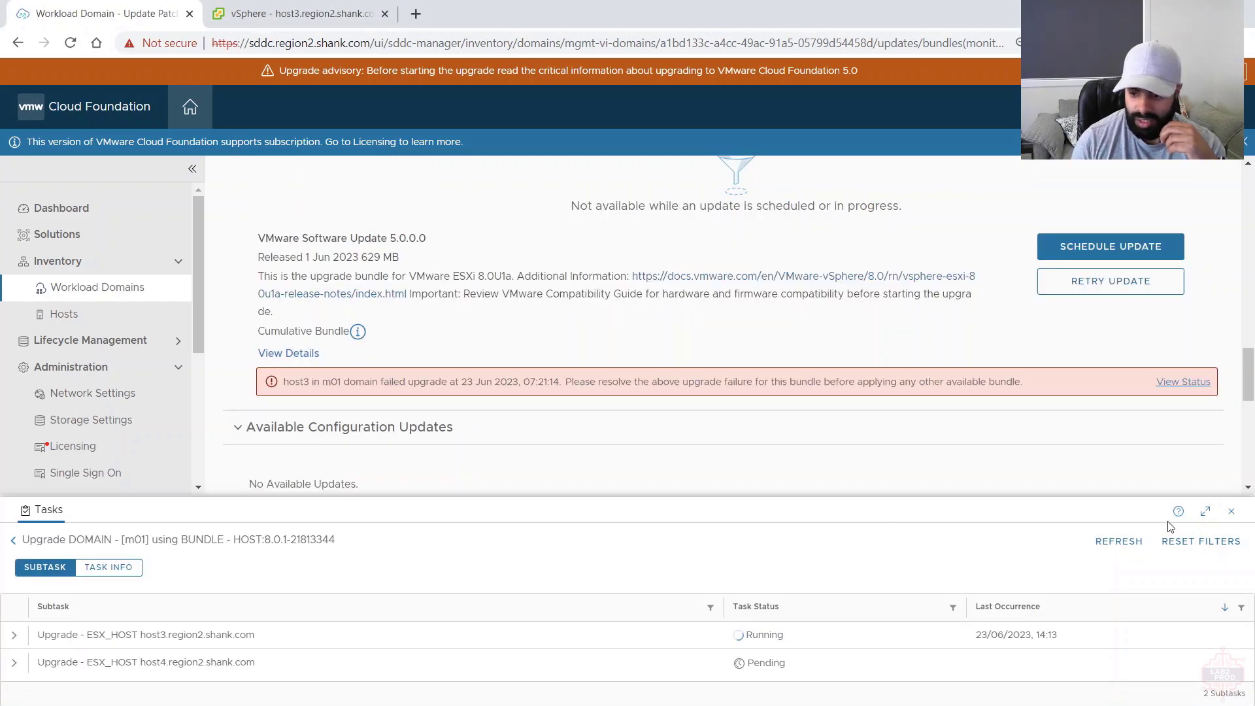
click(1205, 511)
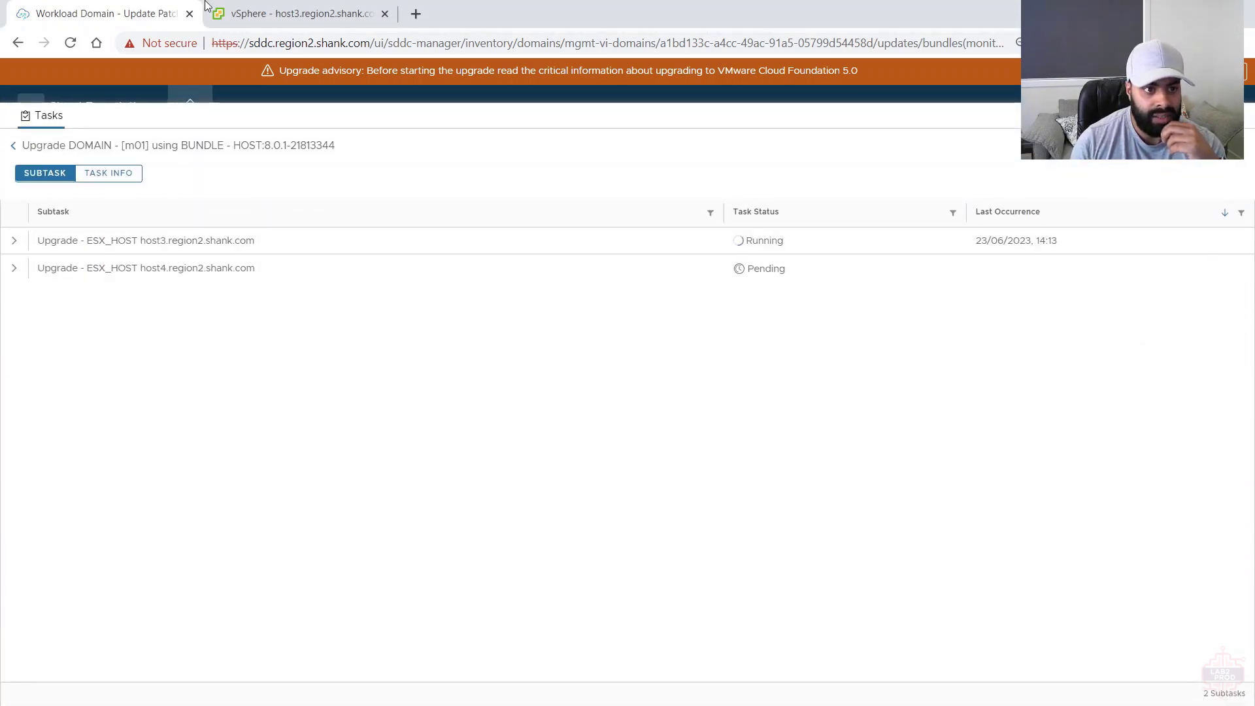
click(274, 13)
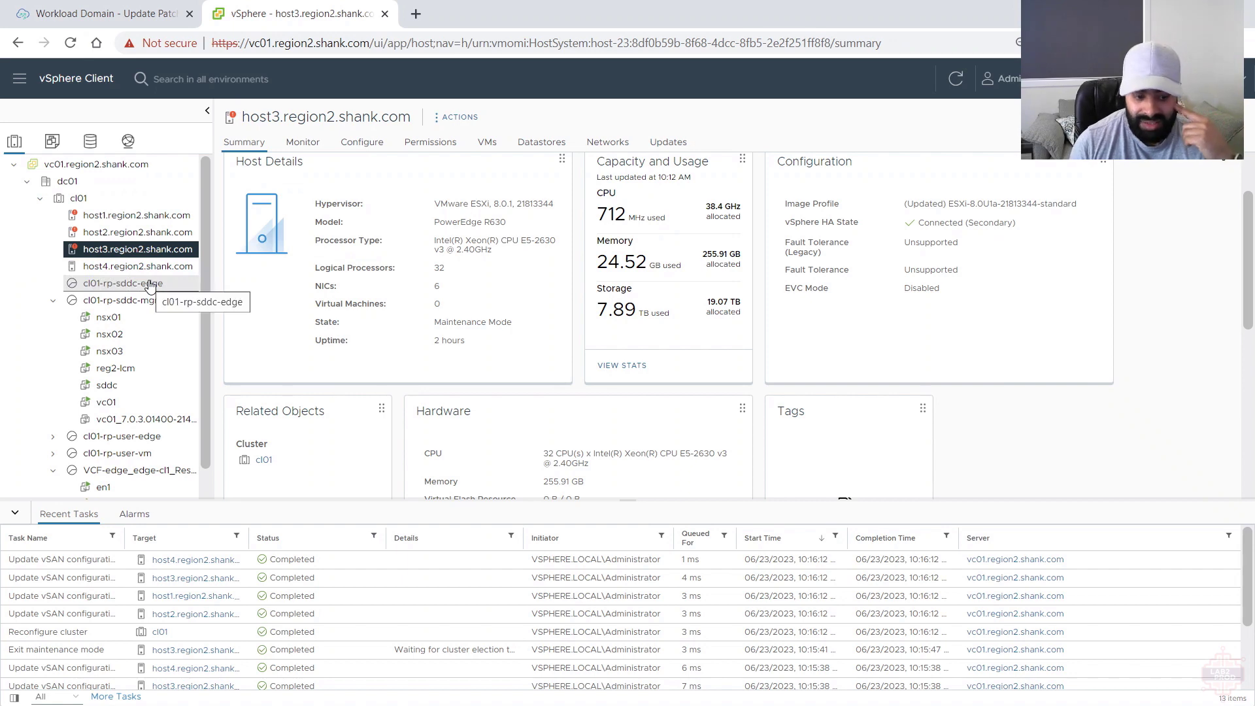
click(104, 13)
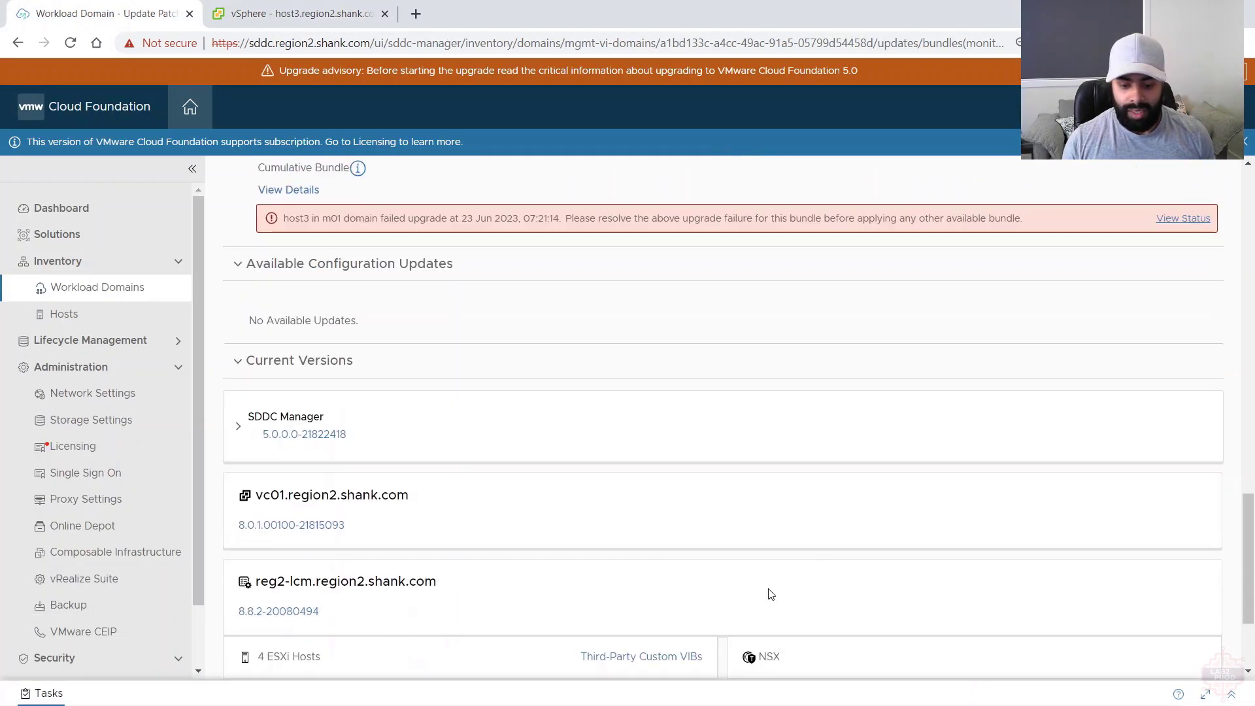
click(1231, 694)
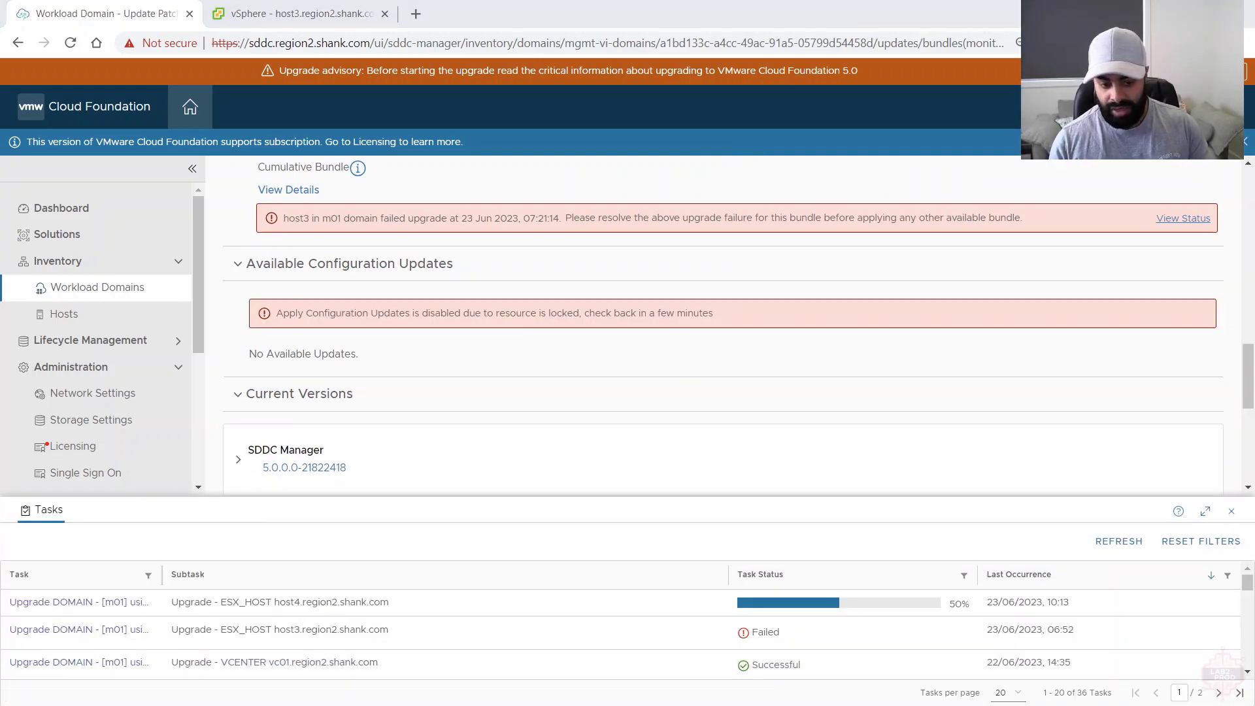
click(301, 13)
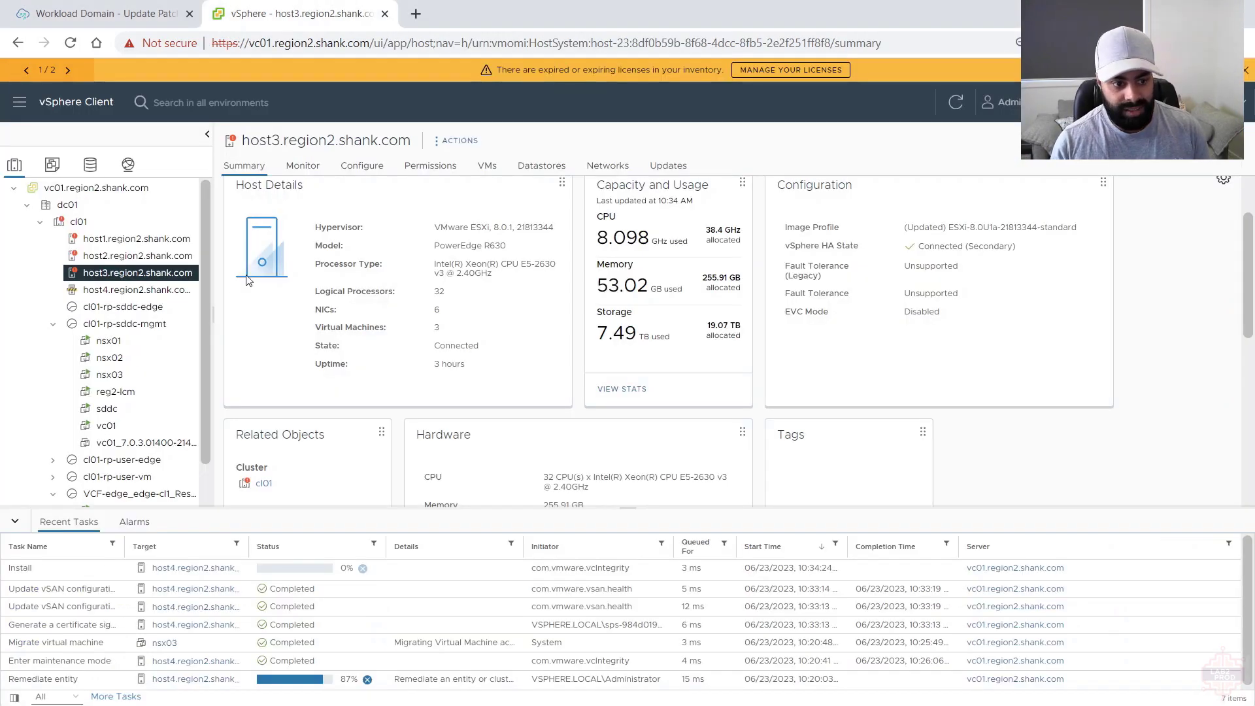
click(129, 290)
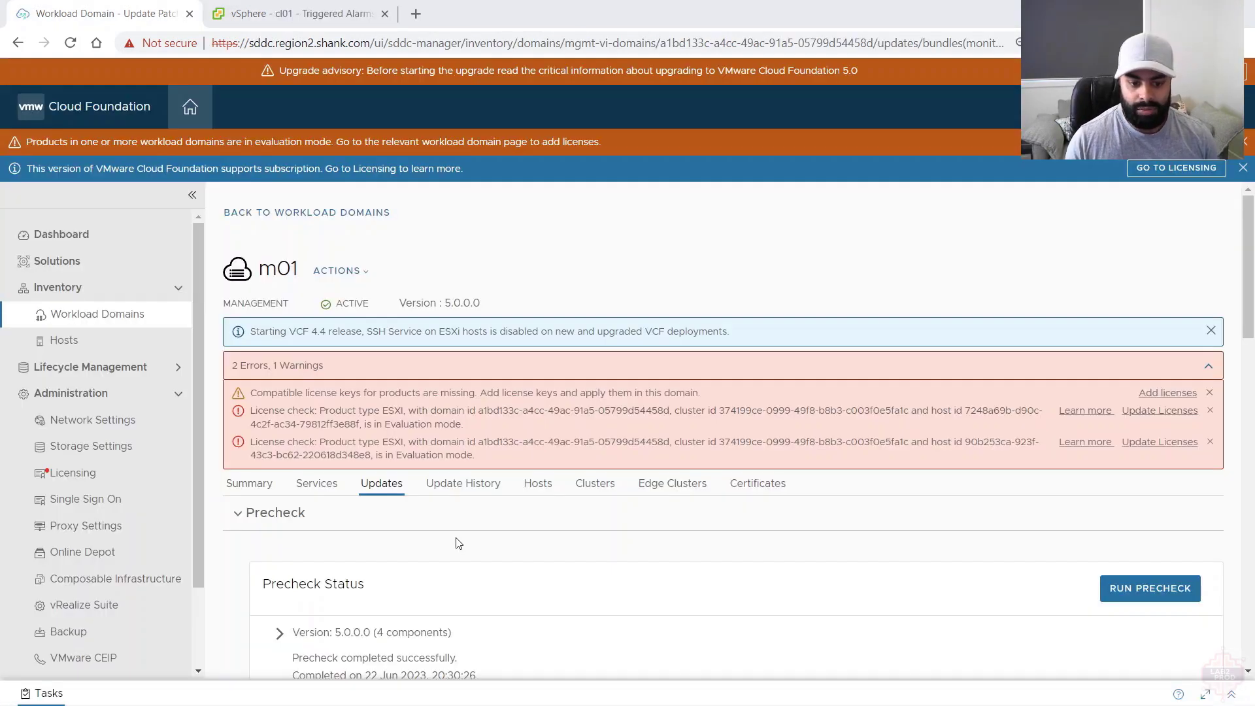
Review m01's version, license alerts, precheck status and available updates on its updates page
scroll(458, 541, down, 4)
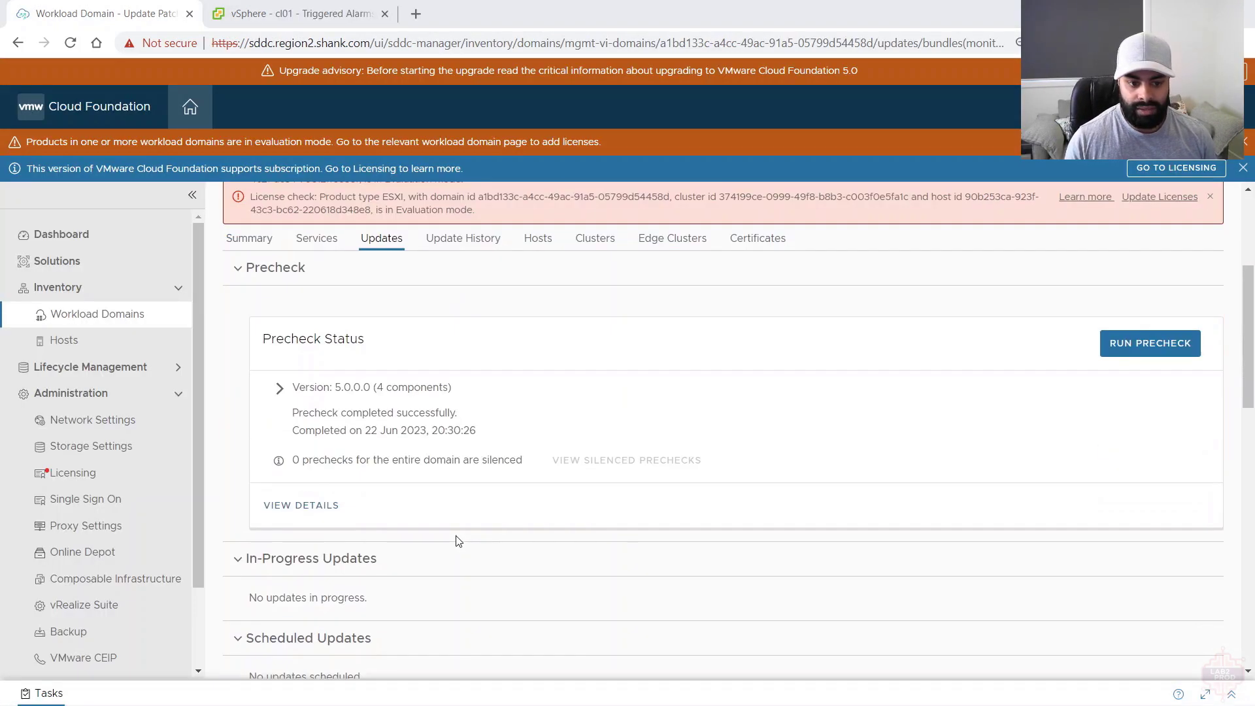
scroll(336, 409, up, 4)
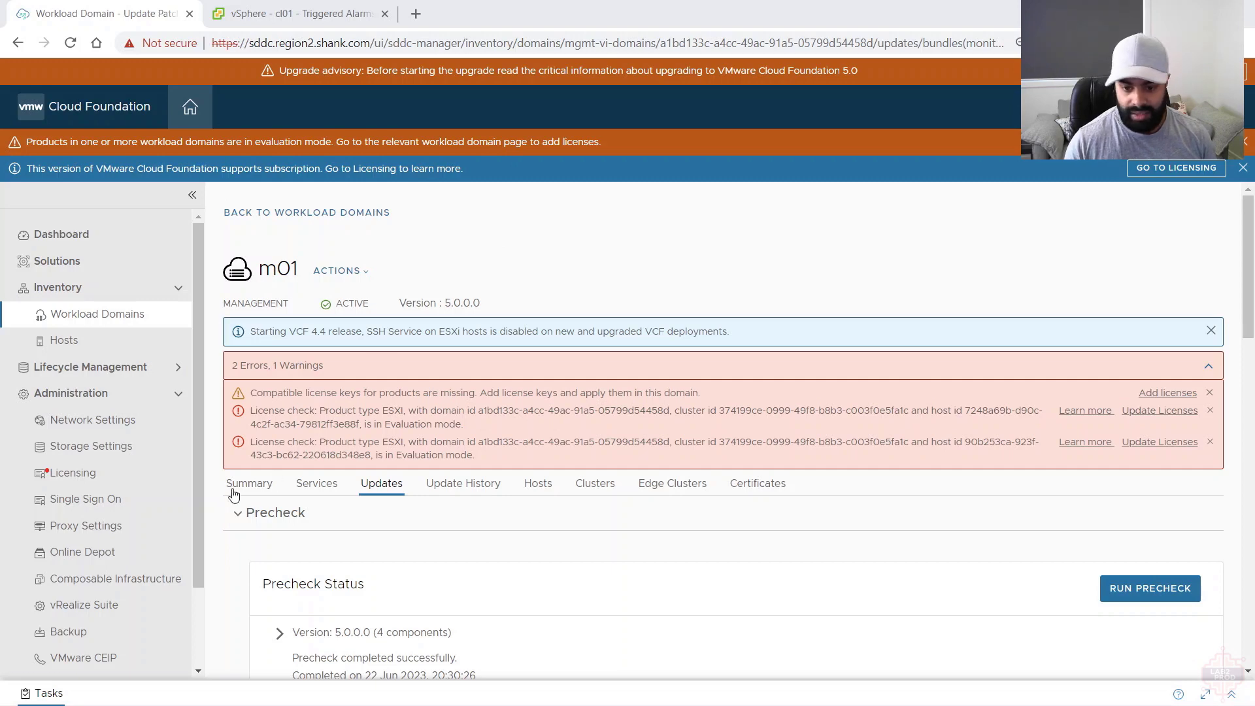
scroll(443, 417, down, 4)
scroll(443, 417, down, 5)
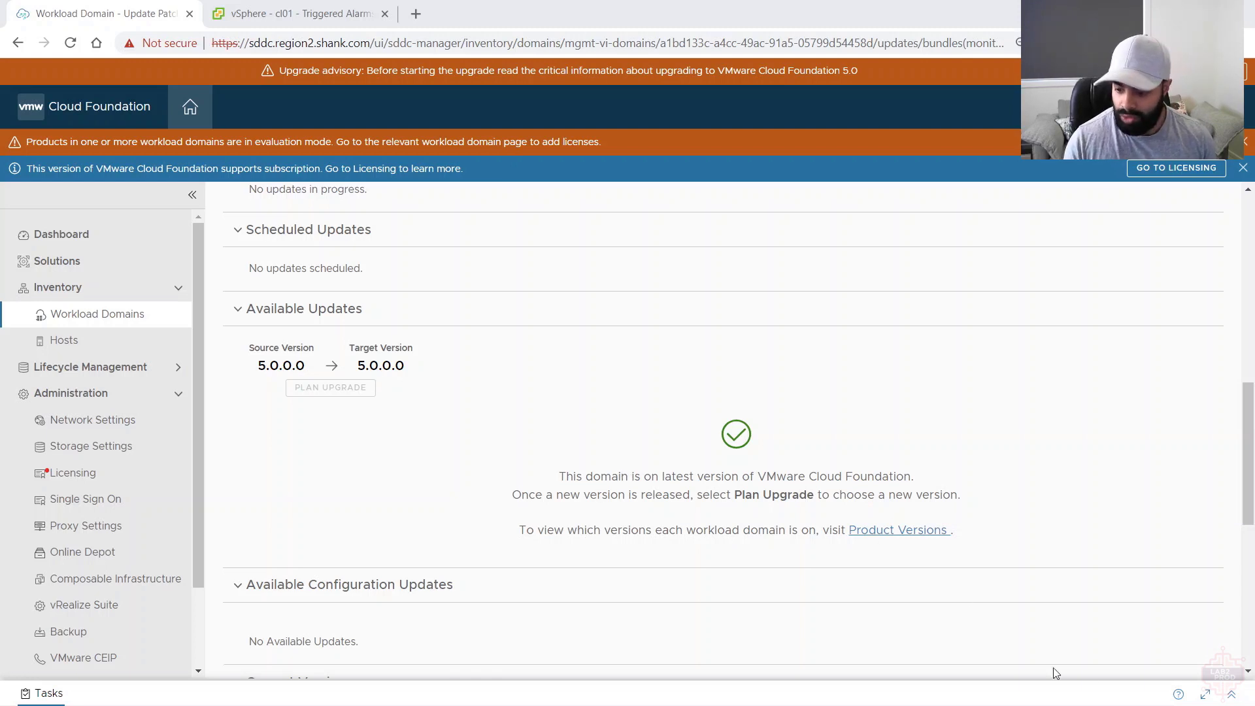
Check the host upgrade task statuses, and inspect host4's configuration status and ESXi version in the SDDC Manager host inventory
click(1231, 696)
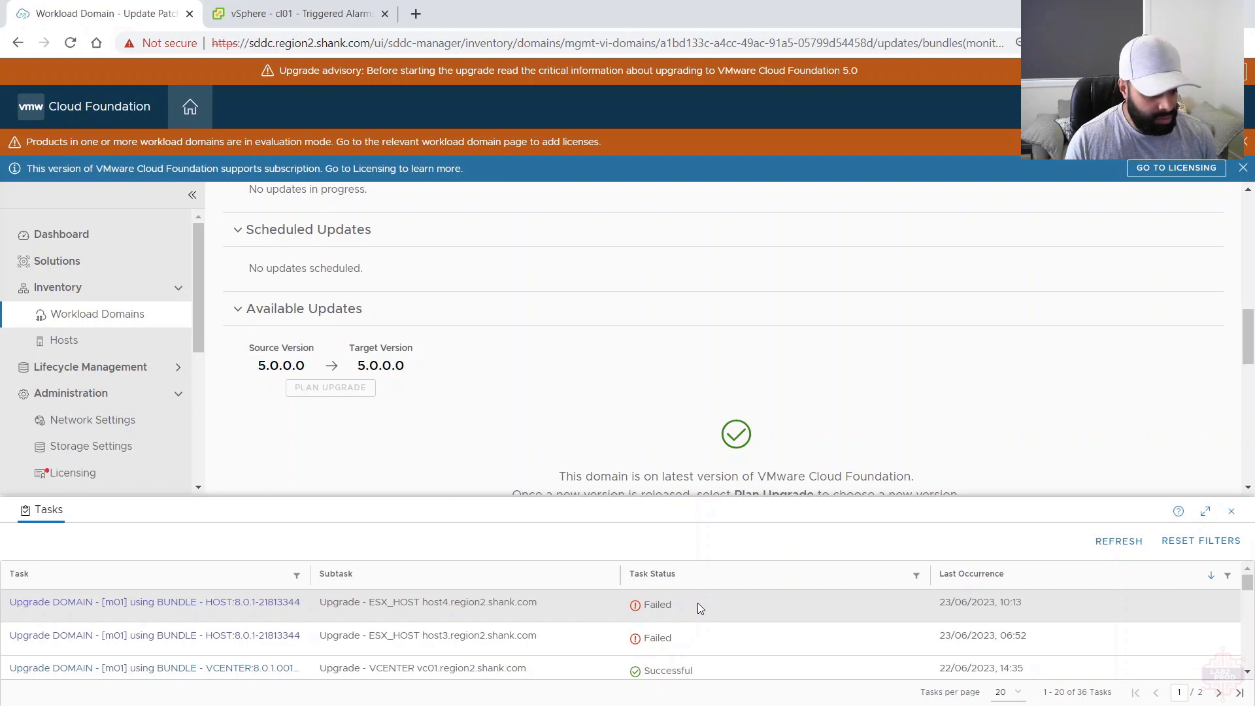
click(90, 334)
scroll(302, 340, down, 2)
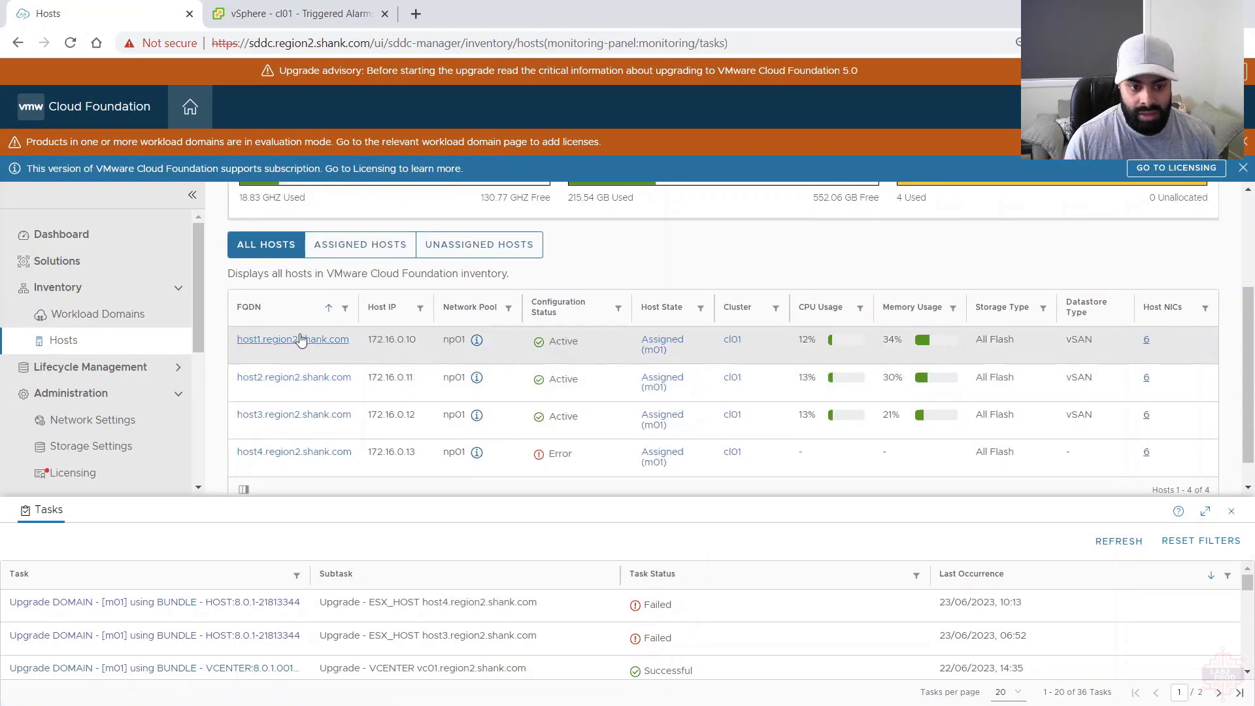
double_click(546, 456)
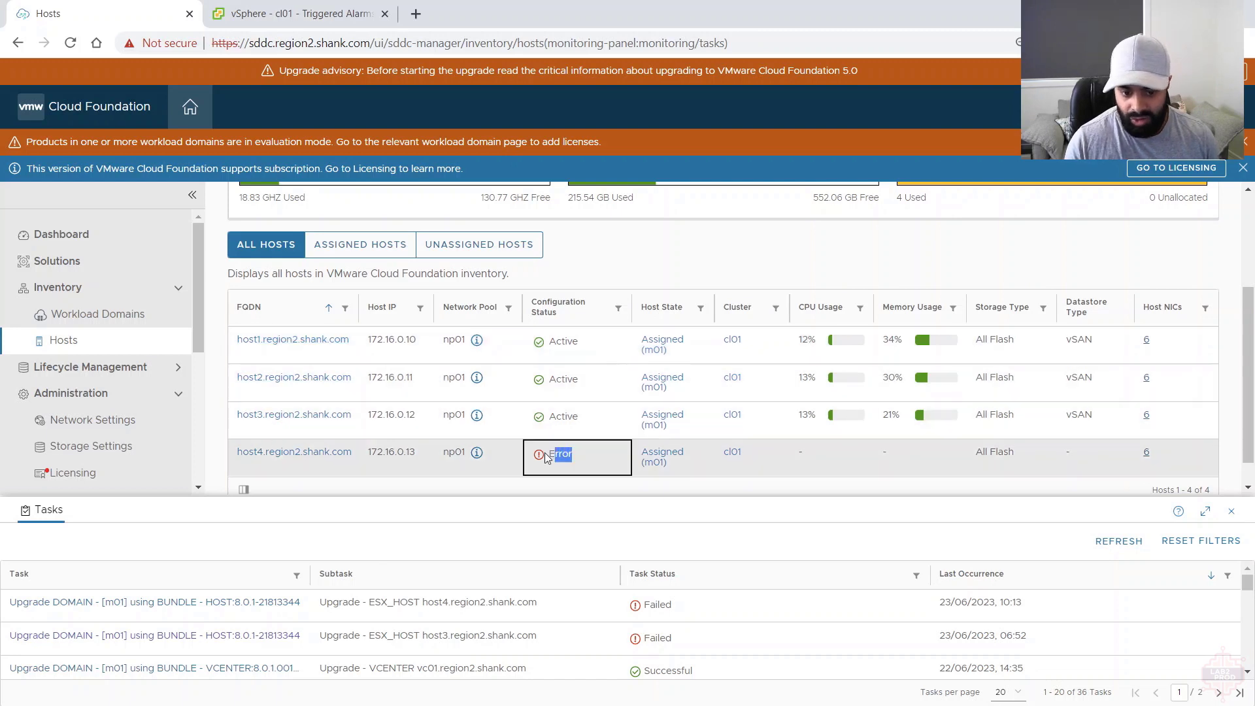
click(292, 457)
scroll(536, 376, down, 5)
drag(1055, 297, 759, 347)
Check host4's hypervisor version and connection state in vSphere Client, and return to host4's details in SDDC Manager with the task list collapsed
click(339, 7)
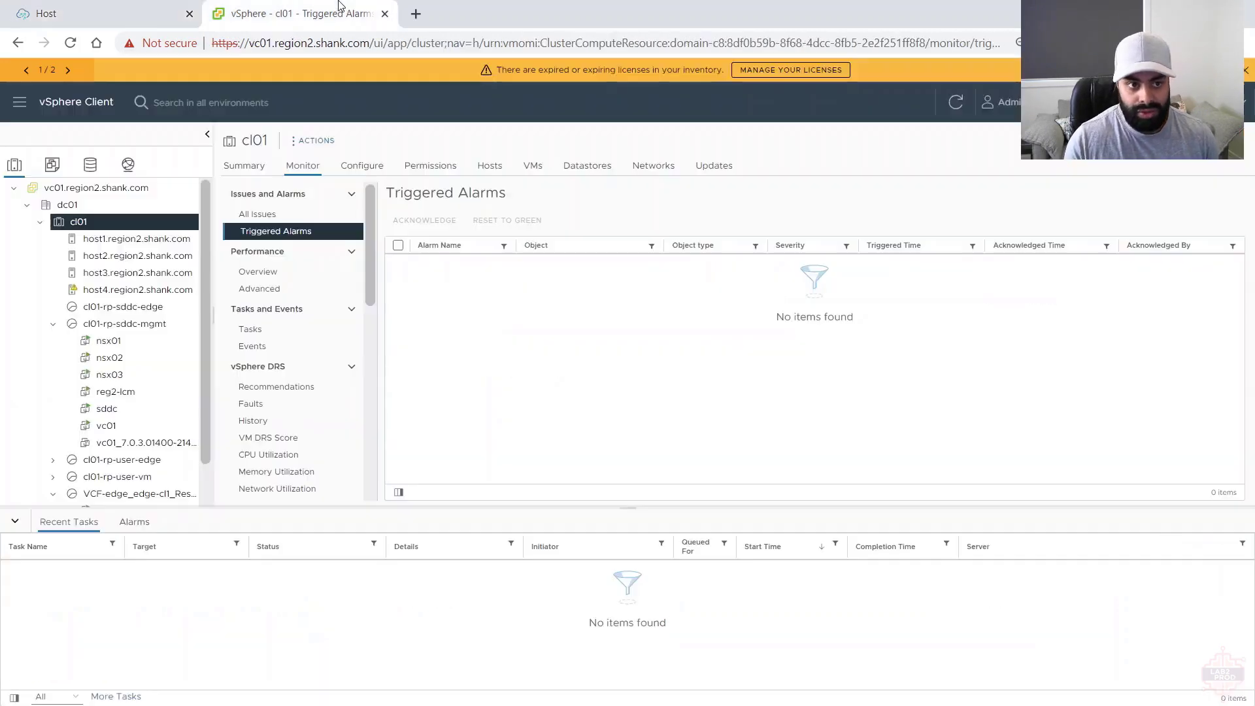
click(137, 290)
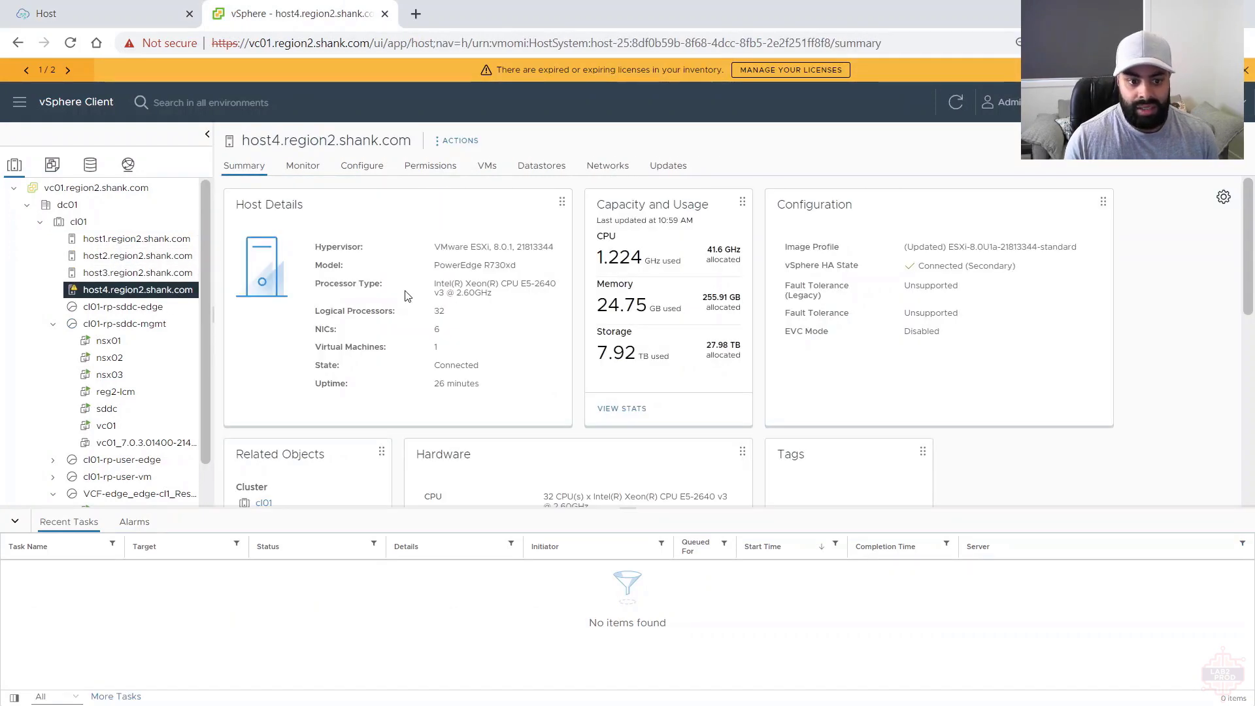
click(131, 13)
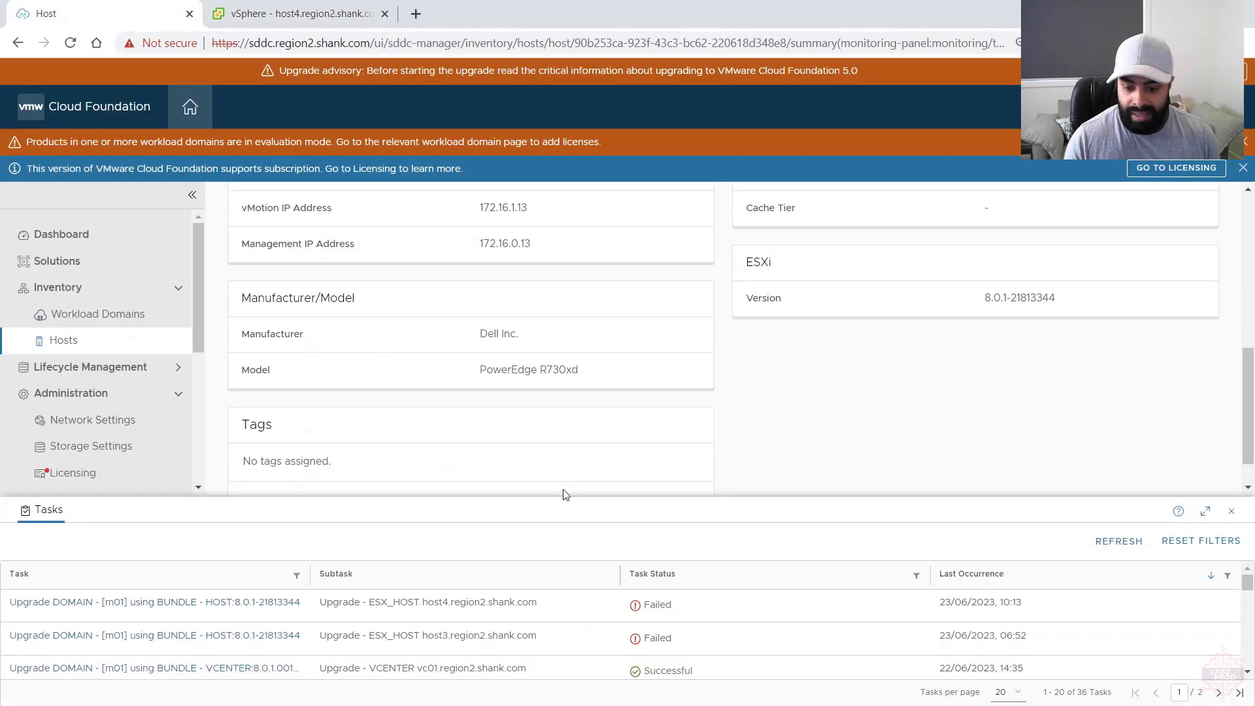
click(1231, 513)
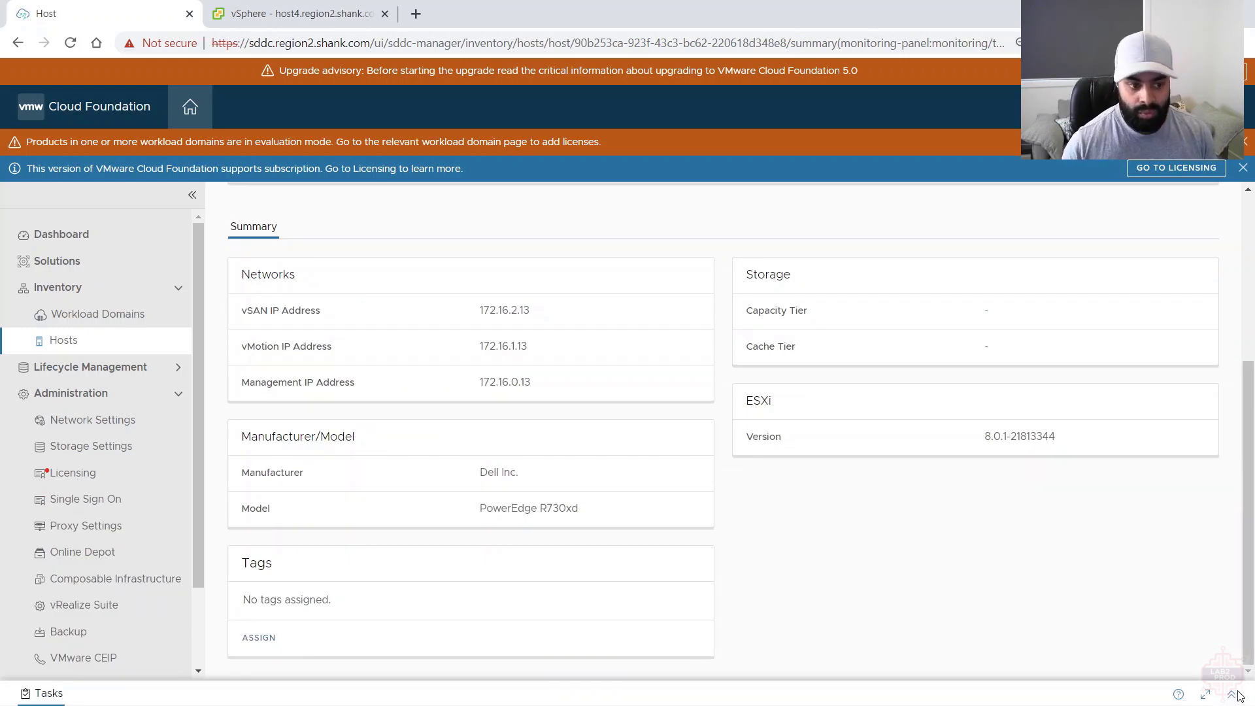
scroll(264, 318, up, 4)
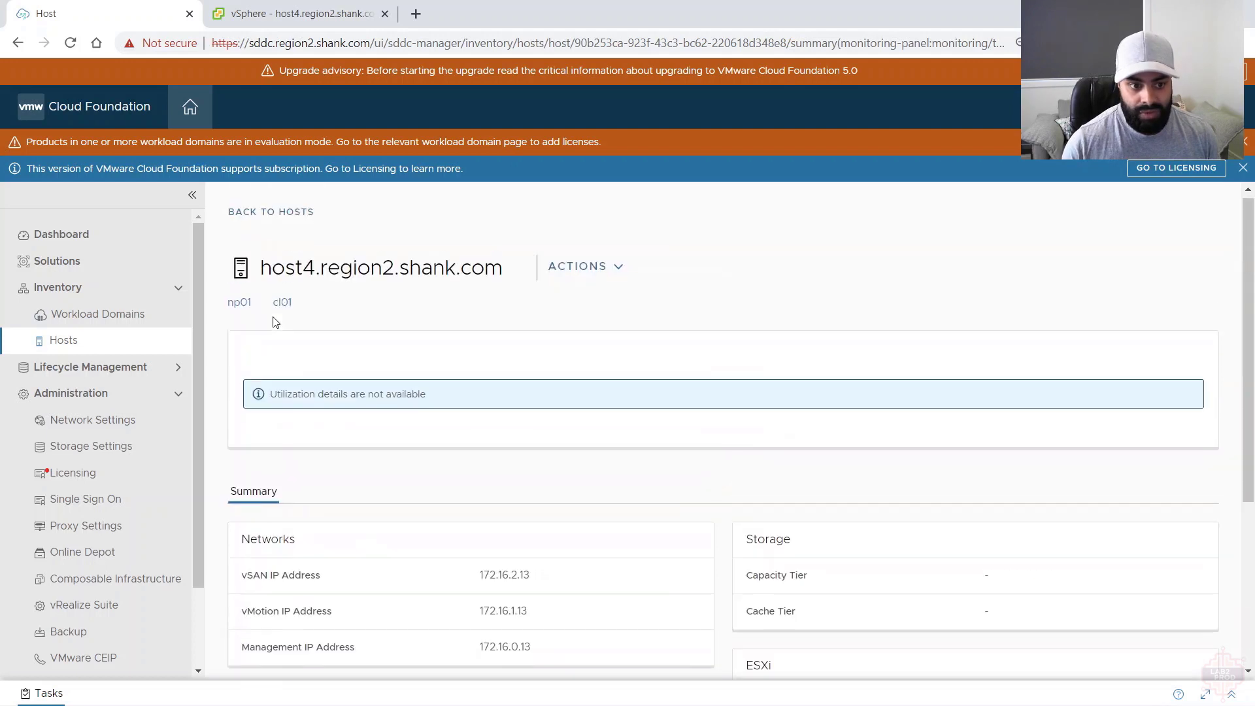
click(256, 226)
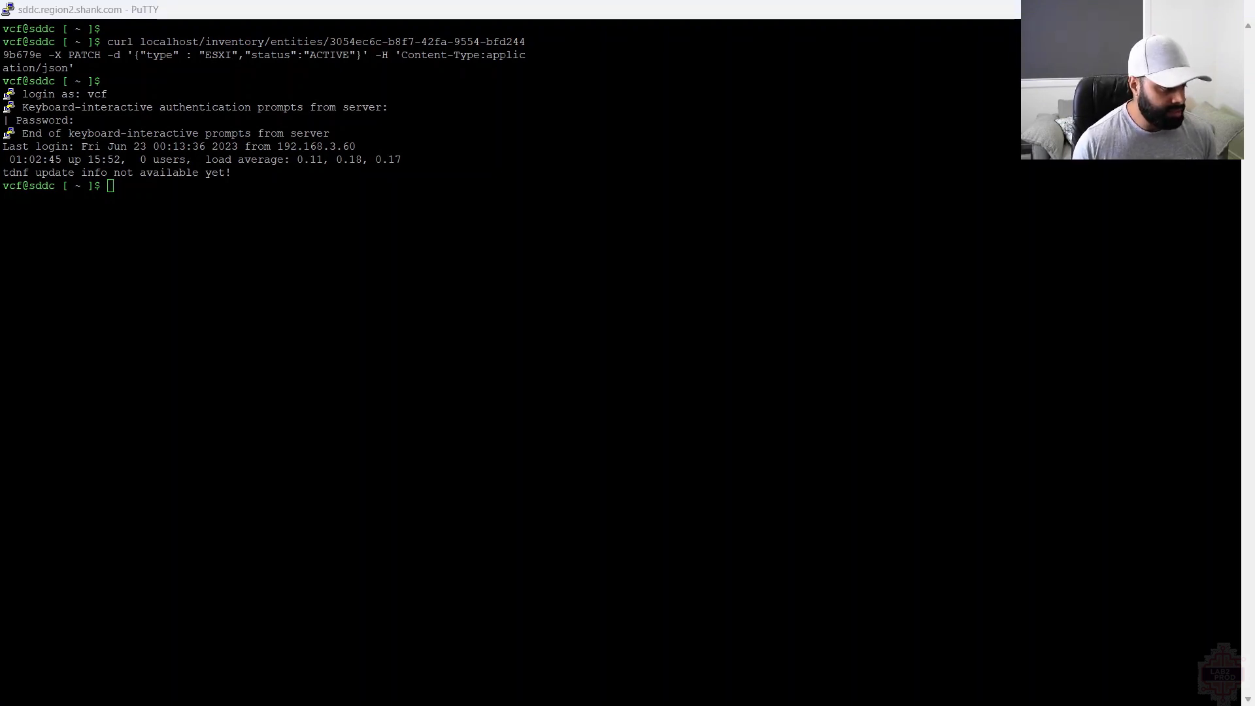
In the SDDC Manager PuTTY session, run a curl PATCH on localhost/inventory/entities/90b253ca-923f-43c3-bc62-220618d348e8 with type ESXI, status ACTIVE and Content-Type:application/json
key(alt+Tab)
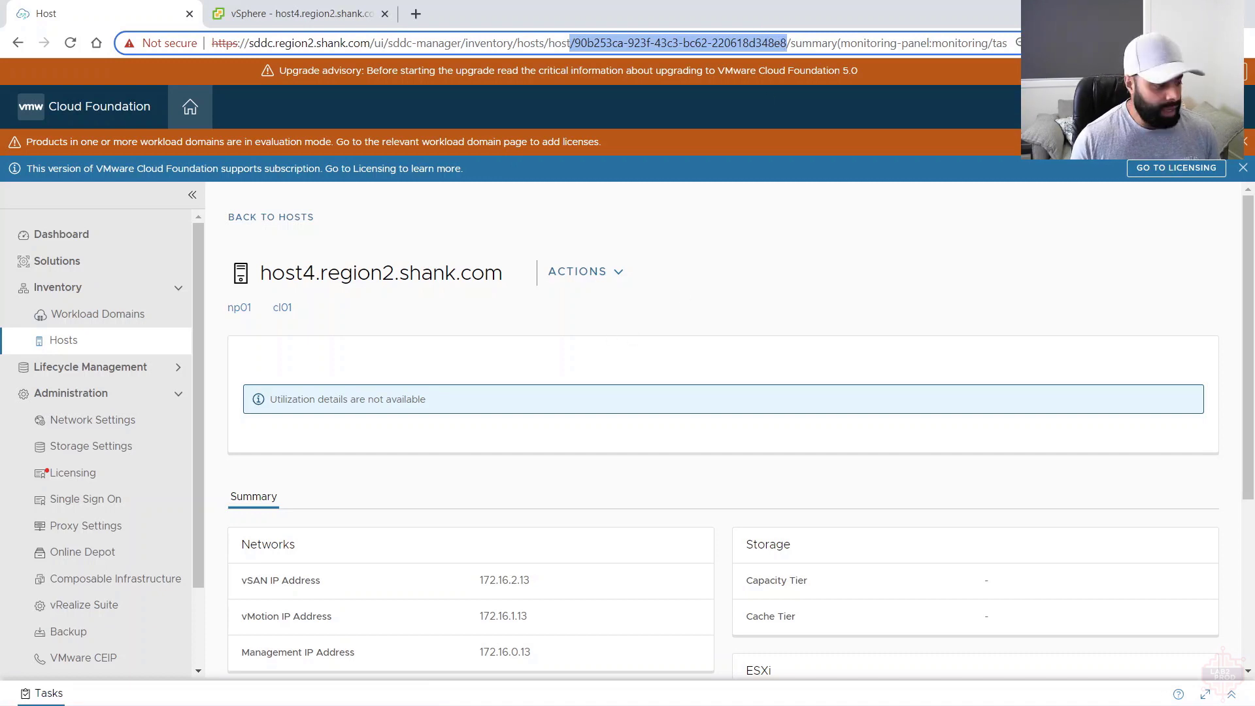
key(alt+Tab)
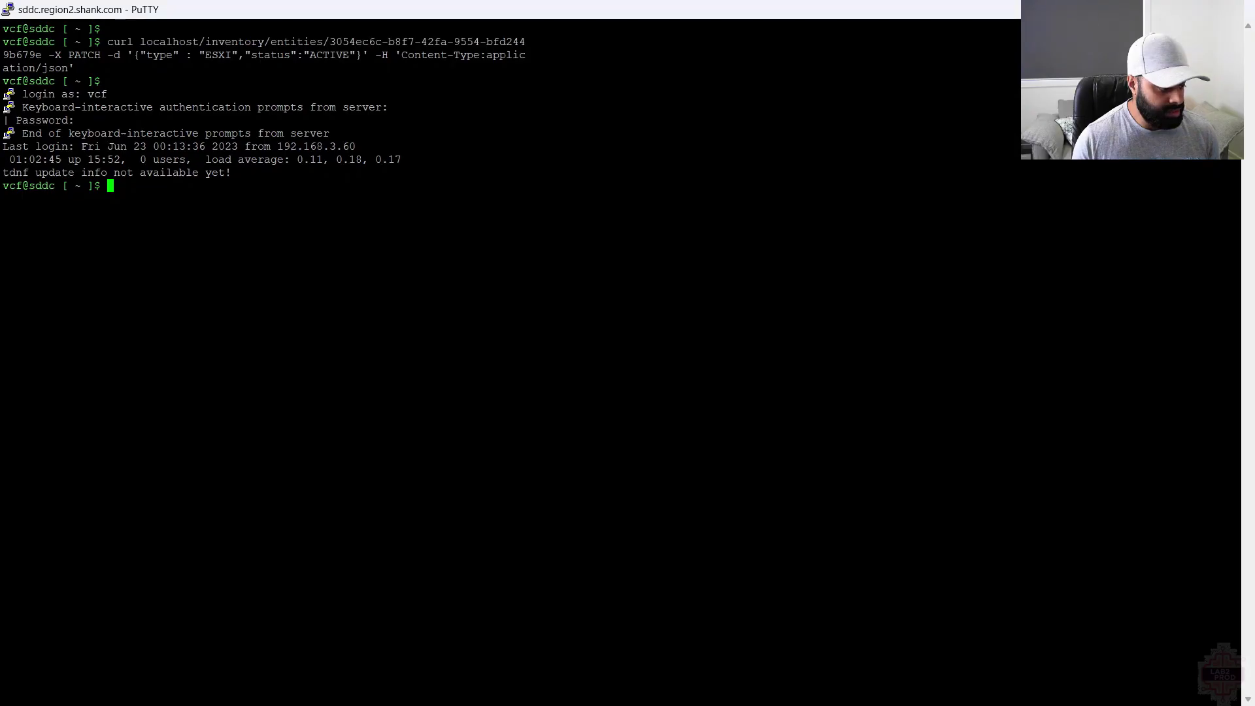
double_click(313, 282)
right_click(746, 284)
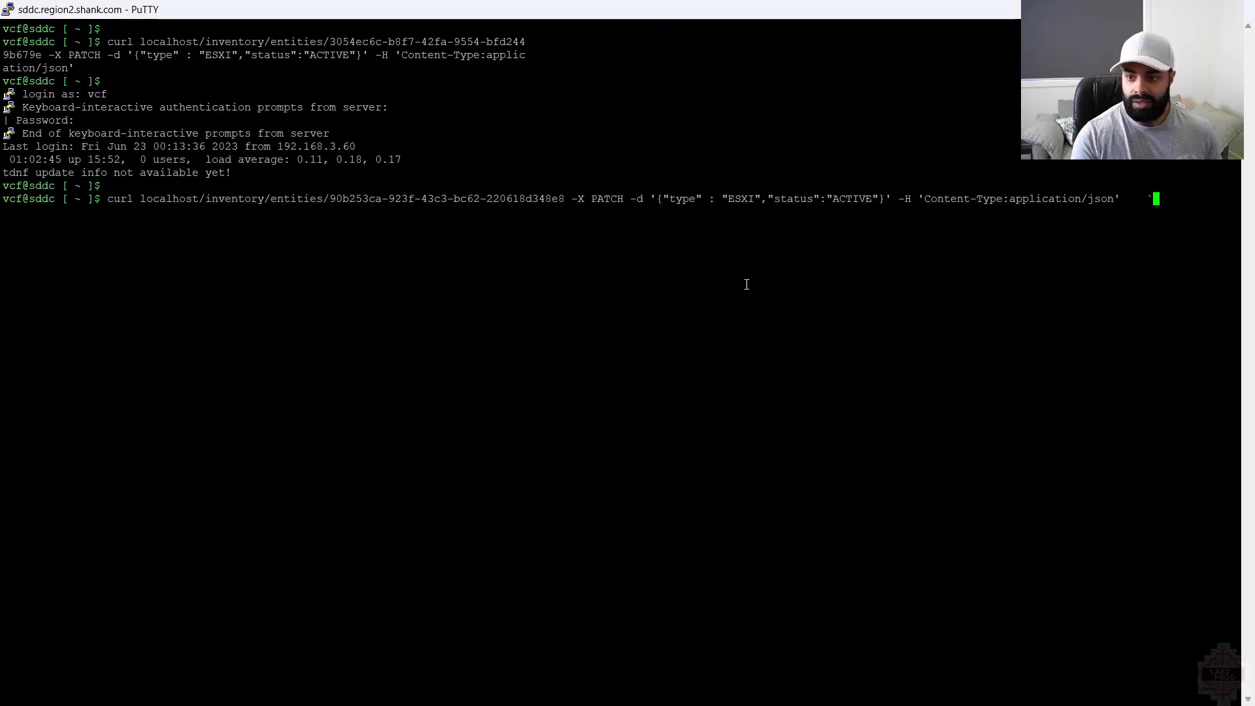
key(BackSpace)
key(BackSpace)
key(BackSpace)
key(BackSpace)
key(BackSpace)
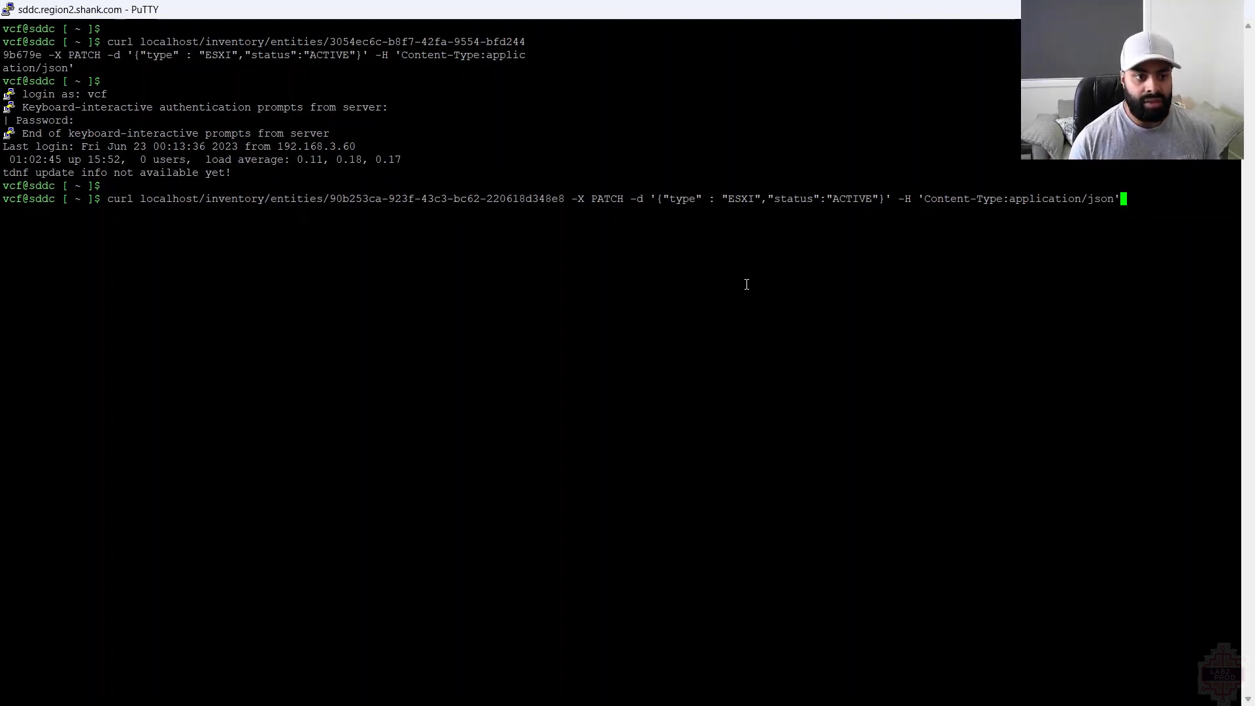
key(Return)
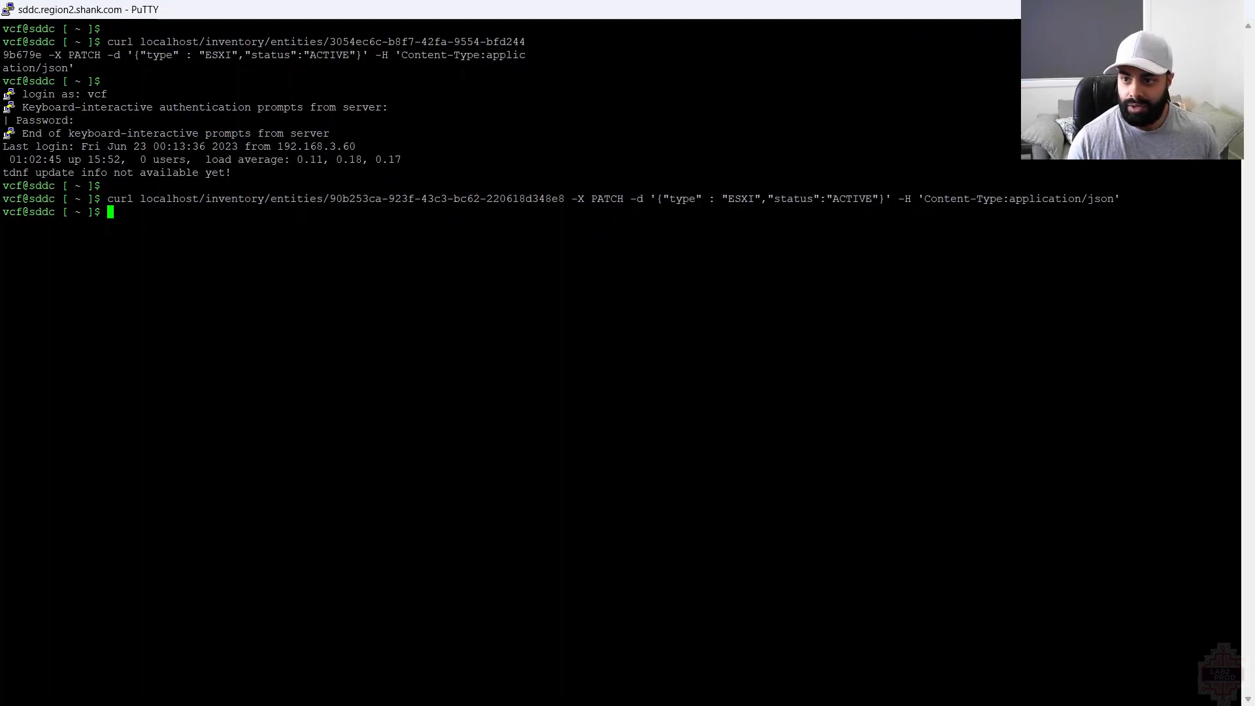
Switch back to SDDC Manager and reload the Hosts inventory to check host4's configuration status
key(alt+Tab)
click(261, 216)
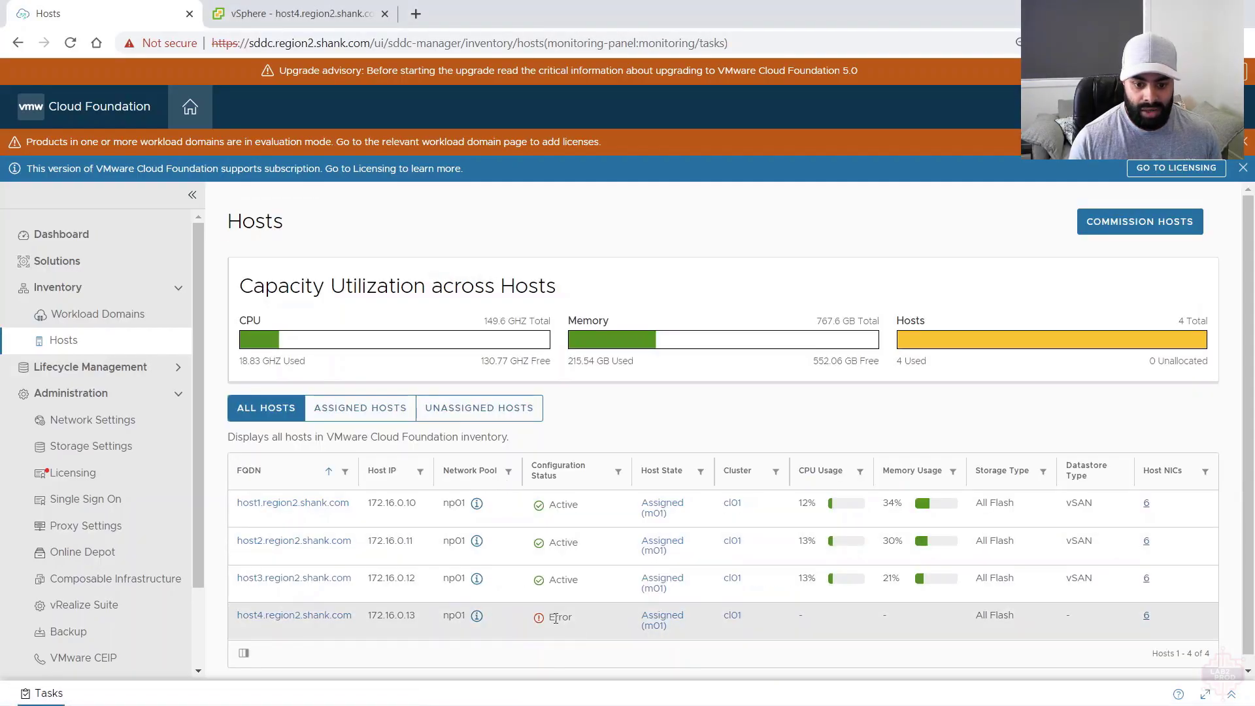
right_click(658, 132)
click(710, 191)
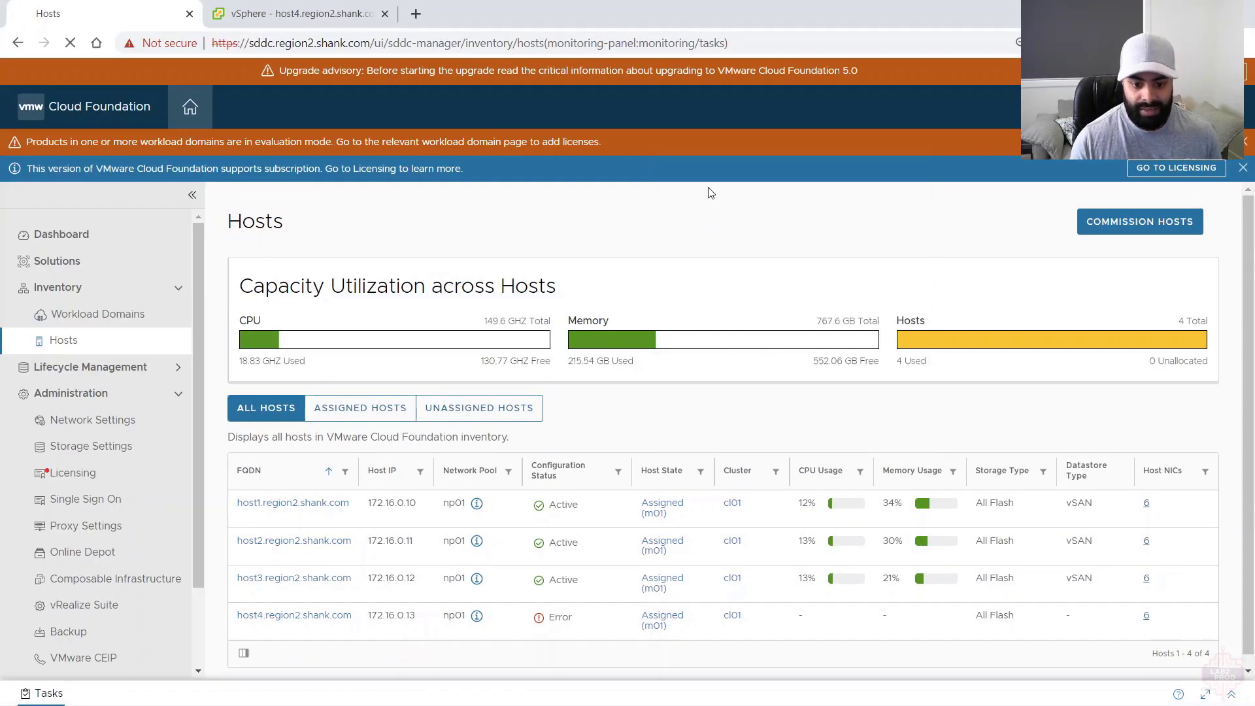